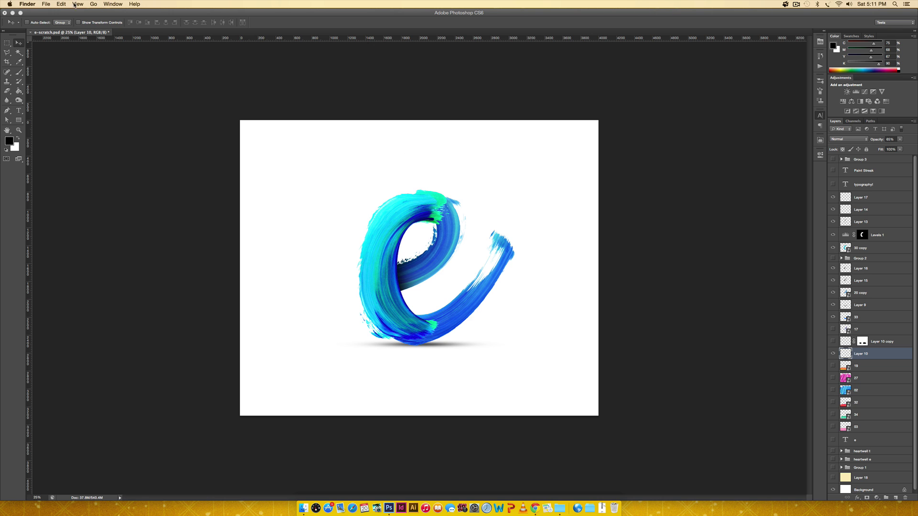
Create a new document 11 inches wide and 8.5 inches high at 300 pixels/inch in CMYK Color with a white background
{"action": "left_click", "coordinate": [106, 77]}
{"action": "left_click", "coordinate": [58, 4]}
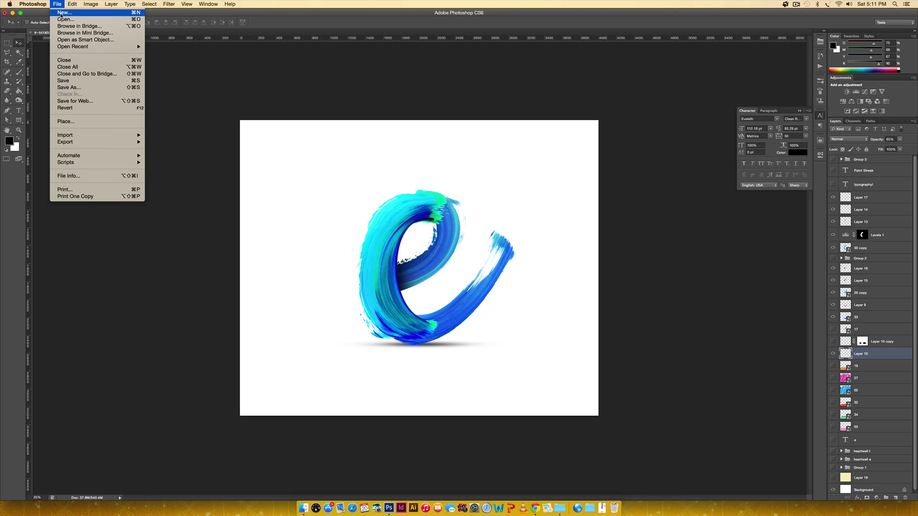
{"action": "left_click", "coordinate": [60, 15]}
{"action": "left_click_drag", "start_coordinate": [315, 121], "coordinate": [427, 112]}
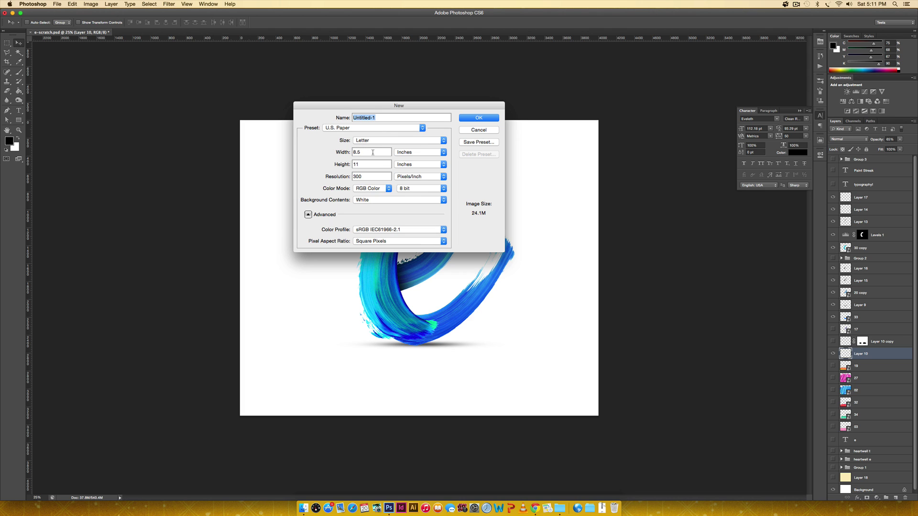
{"action": "key", "text": "Tab"}
{"action": "type", "text": "11"}
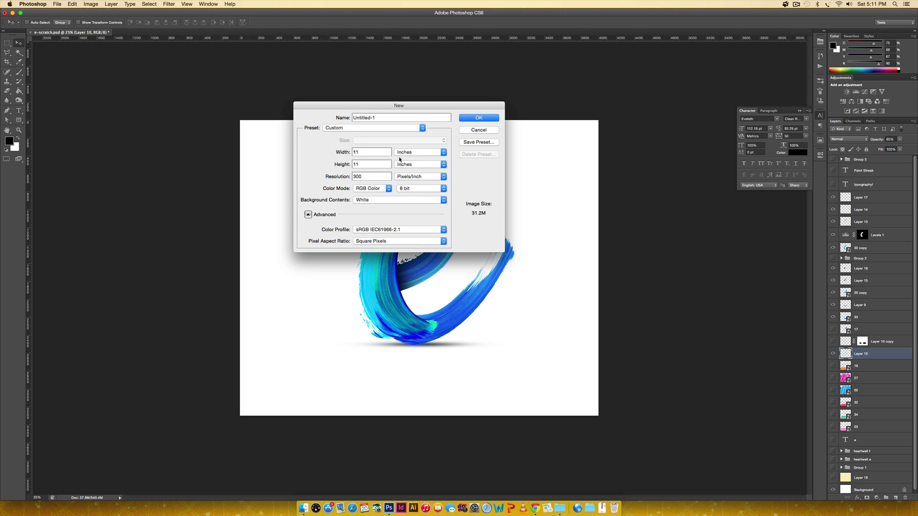
{"action": "key", "text": "Tab"}
{"action": "type", "text": "8.5"}
{"action": "left_click", "coordinate": [375, 187]}
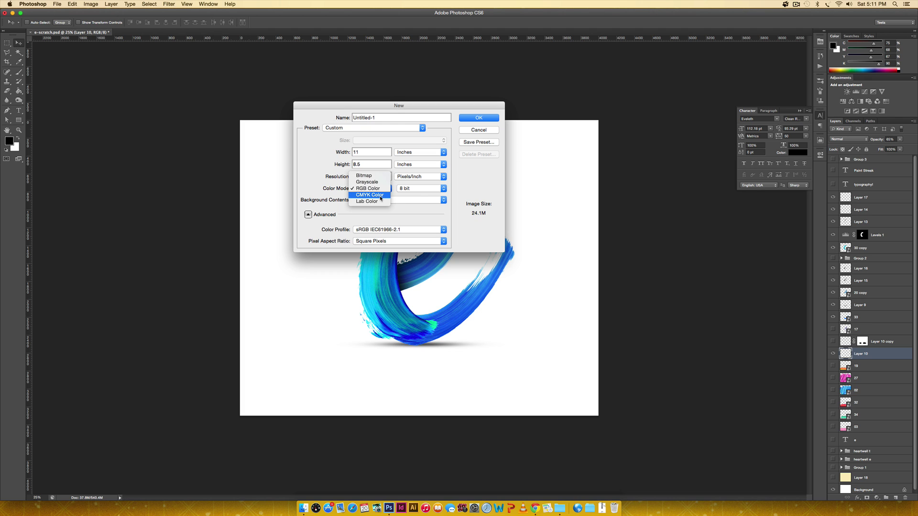
{"action": "left_click", "coordinate": [370, 197]}
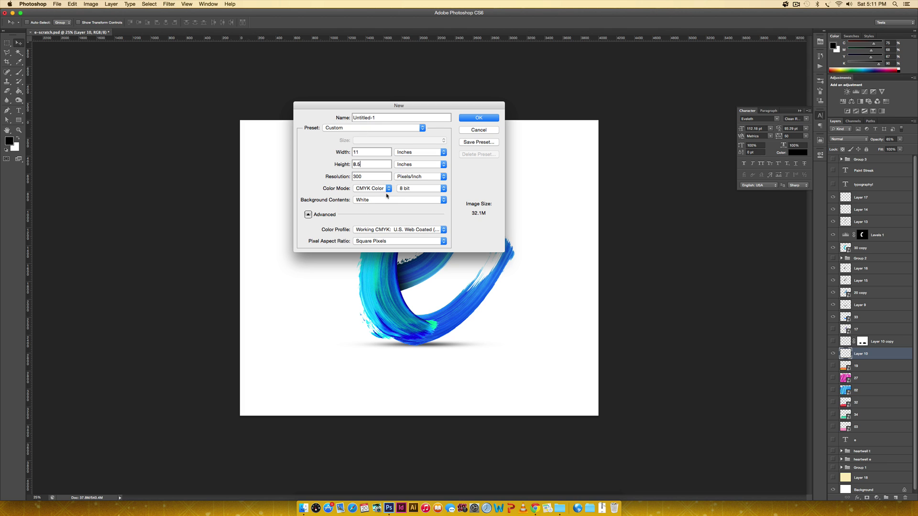
{"action": "left_click", "coordinate": [479, 118]}
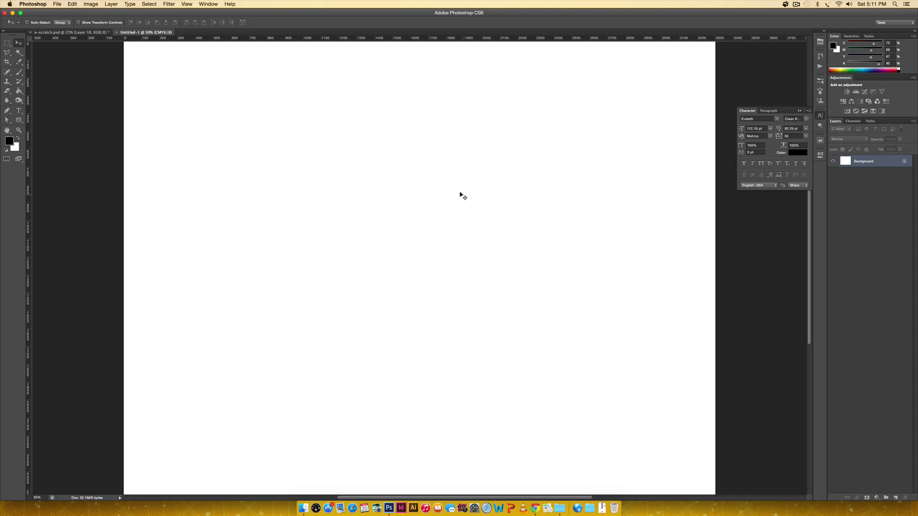
Add a text layer containing the letter "e" near the middle of the canvas
{"action": "key", "text": "t"}
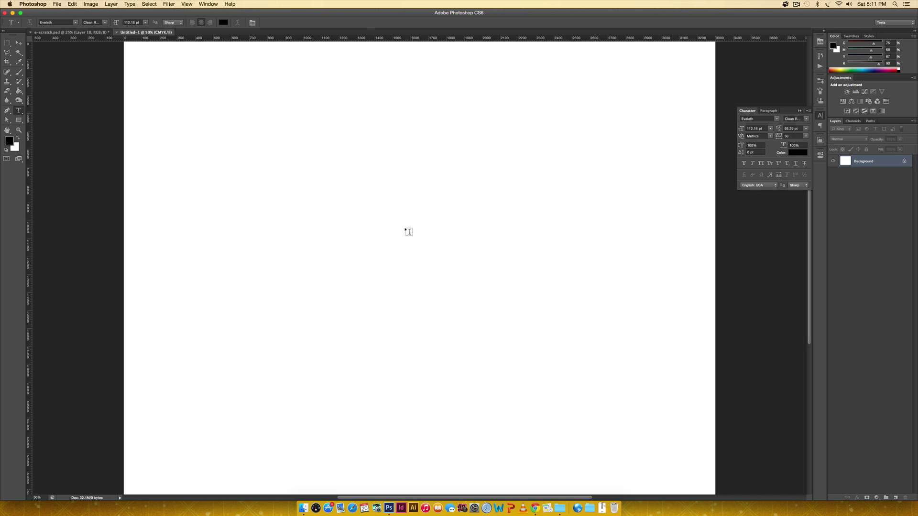
{"action": "left_click", "coordinate": [399, 218]}
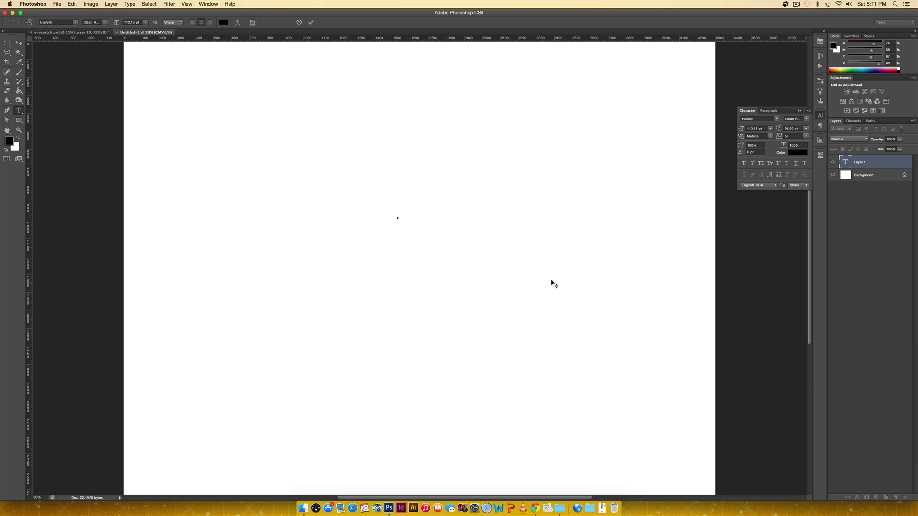
{"action": "type", "text": "e"}
{"action": "key", "text": "super+Return"}
{"action": "key", "text": "v"}
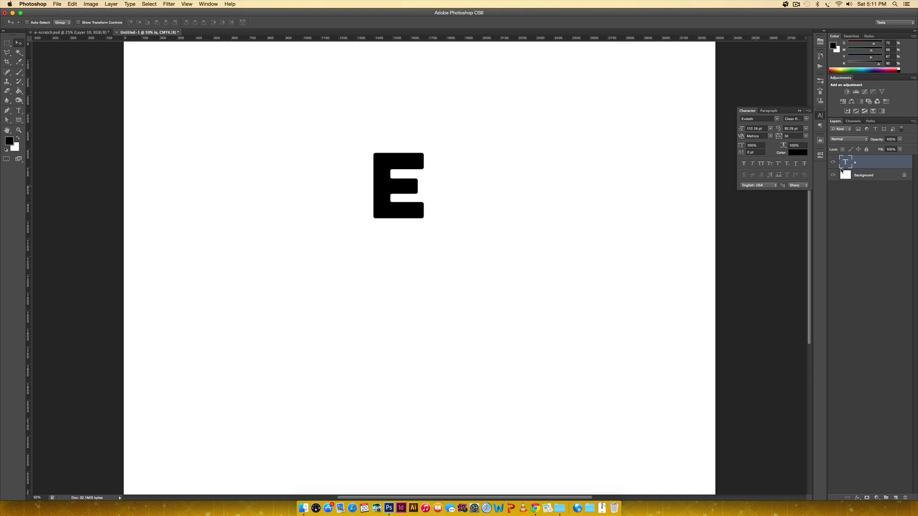
Change the letter's font to Botanica Script Regular
{"action": "left_click", "coordinate": [763, 120]}
{"action": "type", "text": "bot"}
{"action": "key", "text": "Return"}
{"action": "type", "text": "script"}
{"action": "key", "text": "Return"}
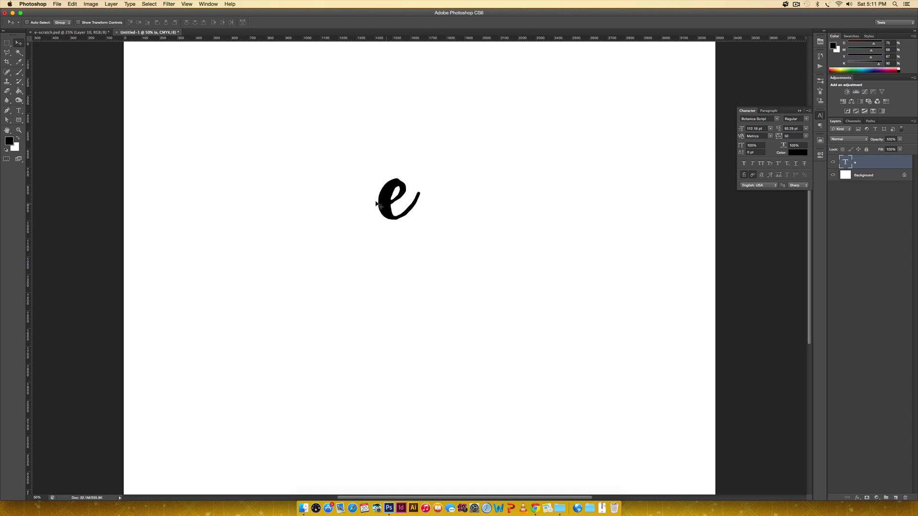
Enlarge the letter "e" proportionally to about 494% and centre it on the canvas
{"action": "left_click_drag", "start_coordinate": [416, 192], "coordinate": [450, 248]}
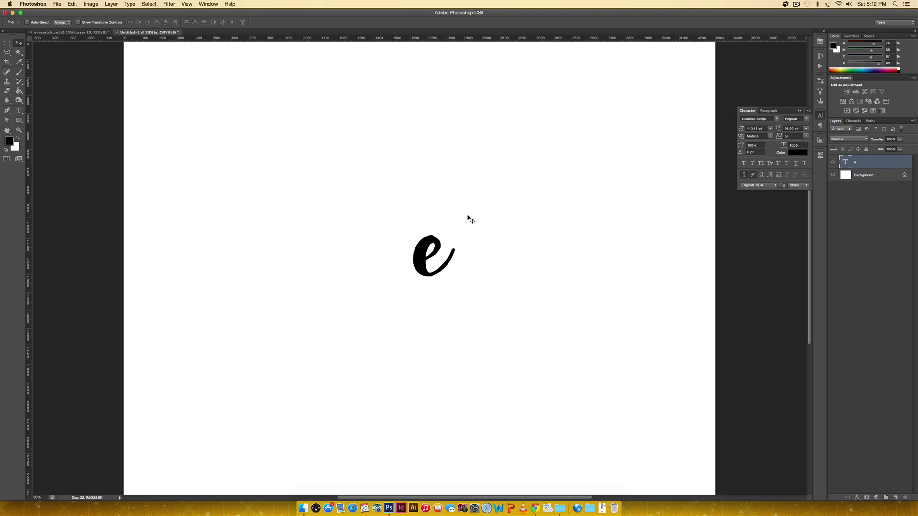
{"action": "key", "text": "super+minus"}
{"action": "key", "text": "super+minus"}
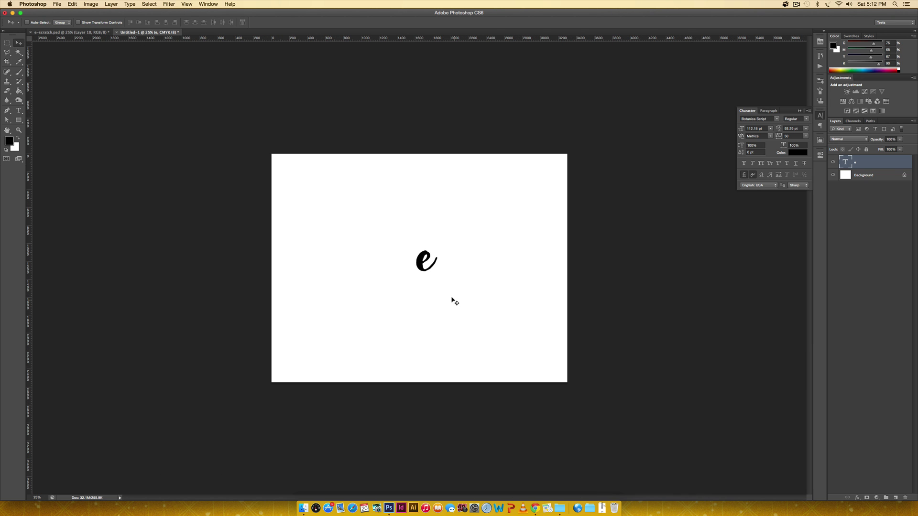
{"action": "key", "text": "super+t"}
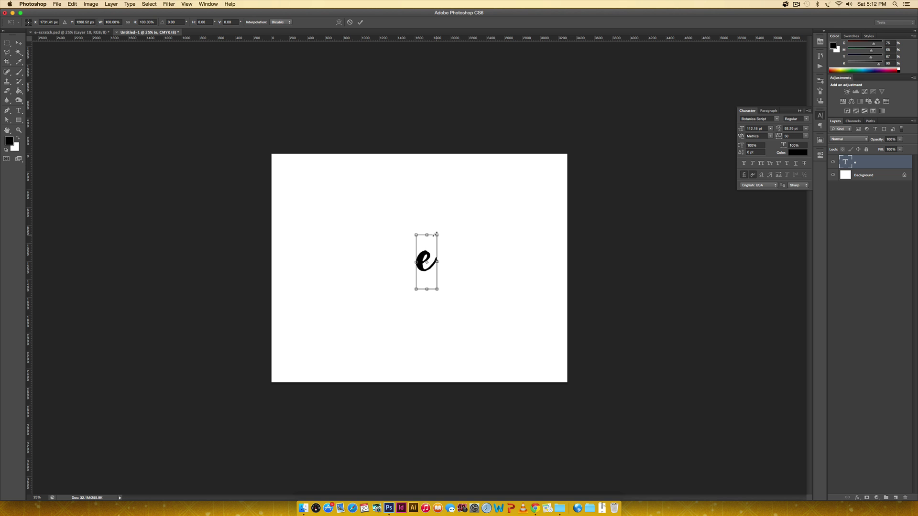
{"action": "left_click_drag", "start_coordinate": [436, 234], "coordinate": [605, 101]}
{"action": "left_click_drag", "start_coordinate": [487, 177], "coordinate": [456, 272]}
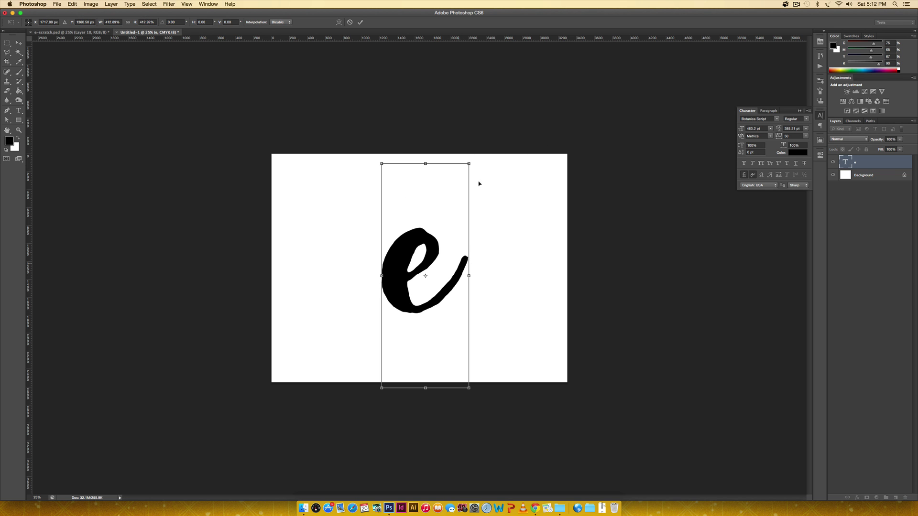
{"action": "left_click_drag", "start_coordinate": [469, 163], "coordinate": [524, 127]}
{"action": "left_click_drag", "start_coordinate": [458, 201], "coordinate": [450, 224]}
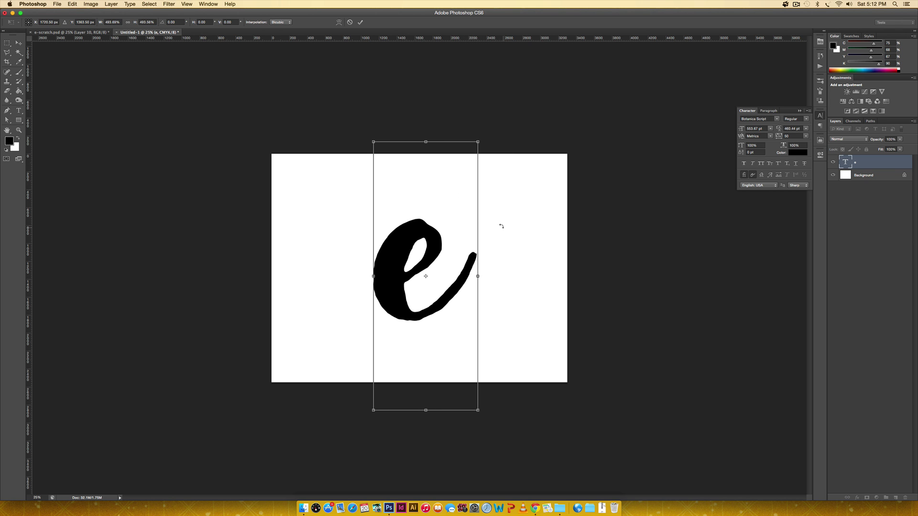
{"action": "key", "text": "Return"}
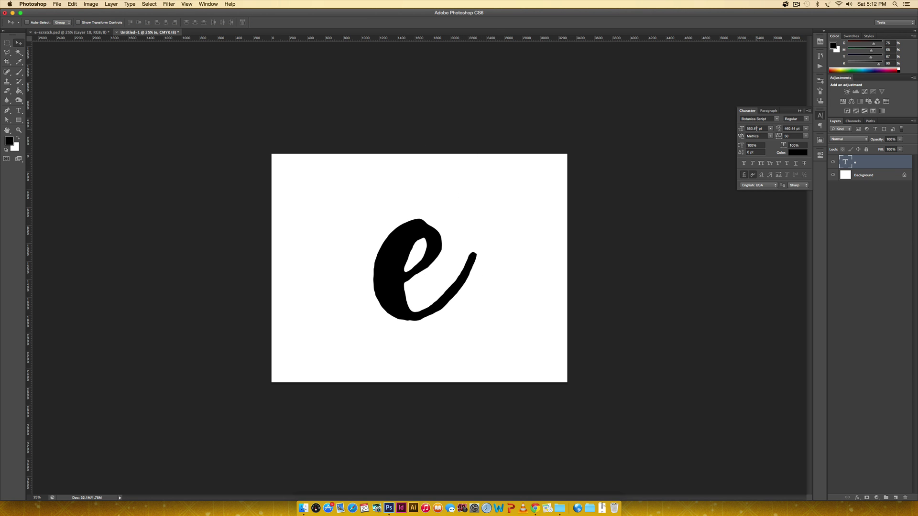
Place 20.png, the blue paint streak, from the abstract set's transparent-pngs folder into the document
{"action": "key", "text": "super+equal"}
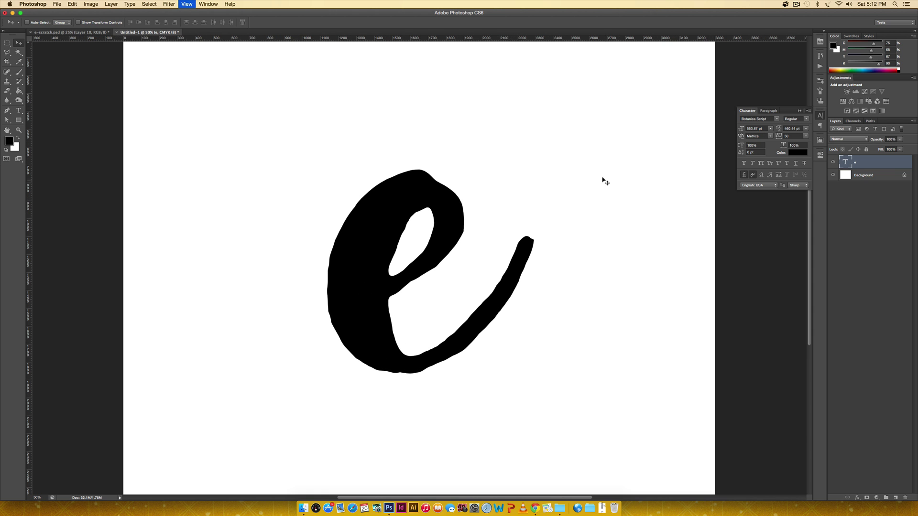
{"action": "scroll", "coordinate": [614, 210], "scroll_direction": "down", "scroll_amount": 1}
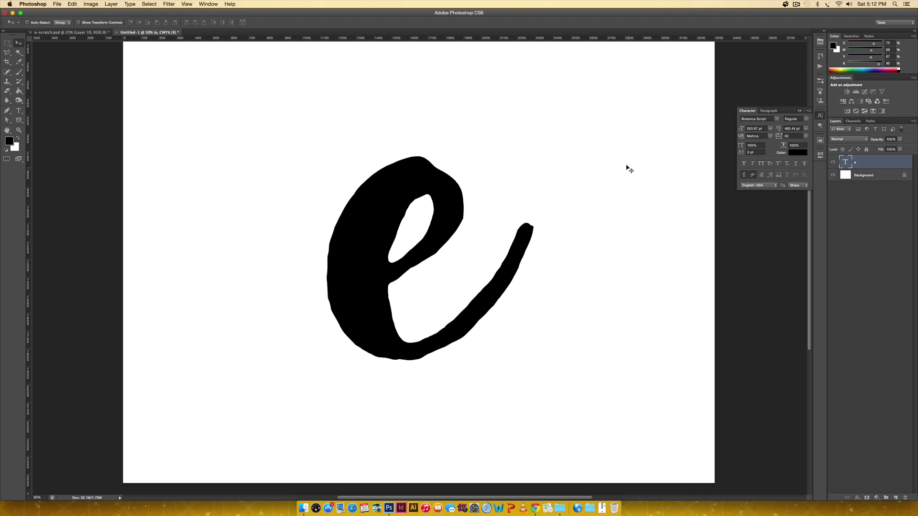
{"action": "left_click", "coordinate": [57, 4]}
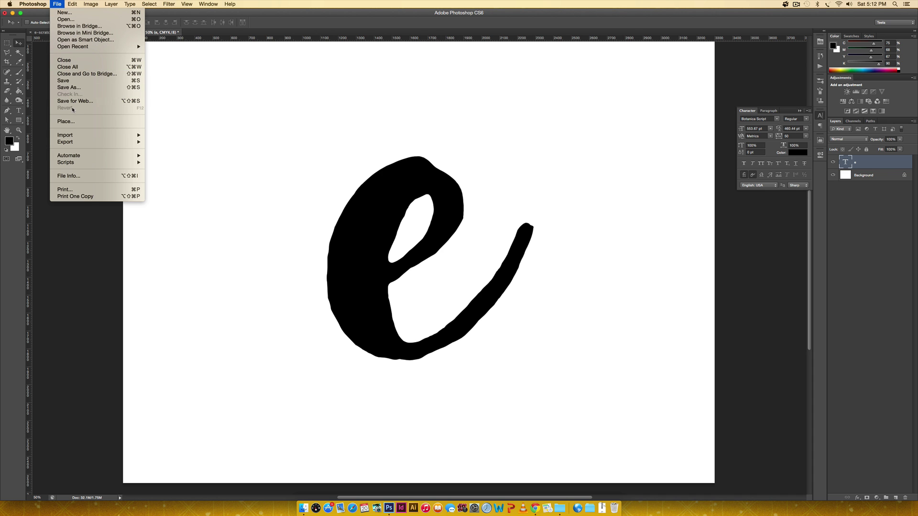
{"action": "left_click", "coordinate": [67, 122]}
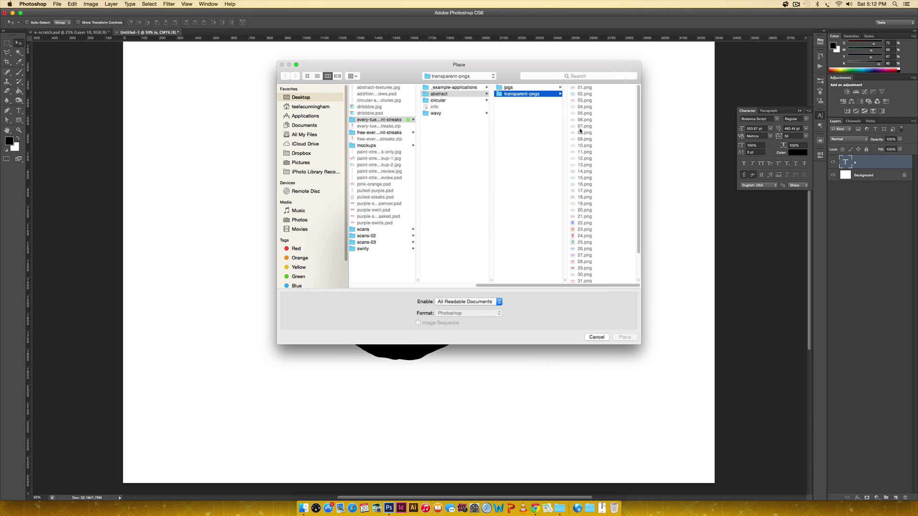
{"action": "scroll", "coordinate": [591, 188], "scroll_direction": "down", "scroll_amount": 1}
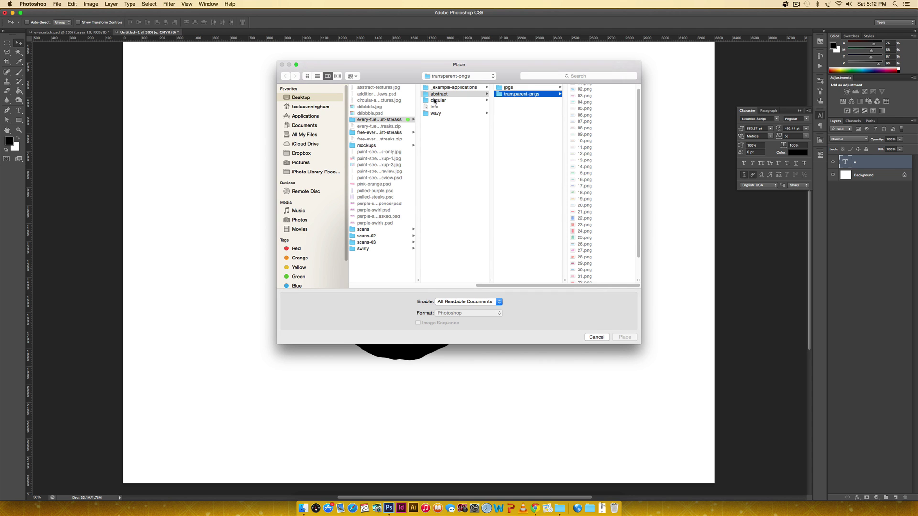
{"action": "left_click", "coordinate": [586, 205]}
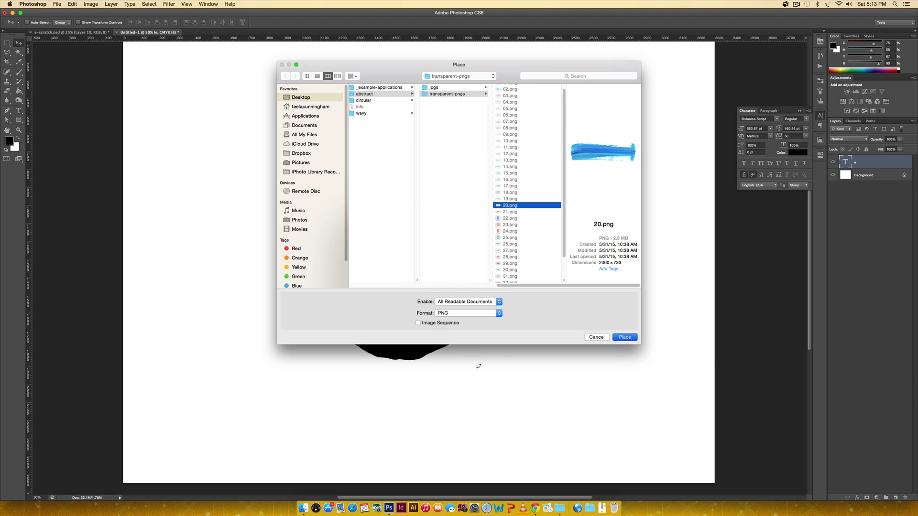
{"action": "key", "text": "Return"}
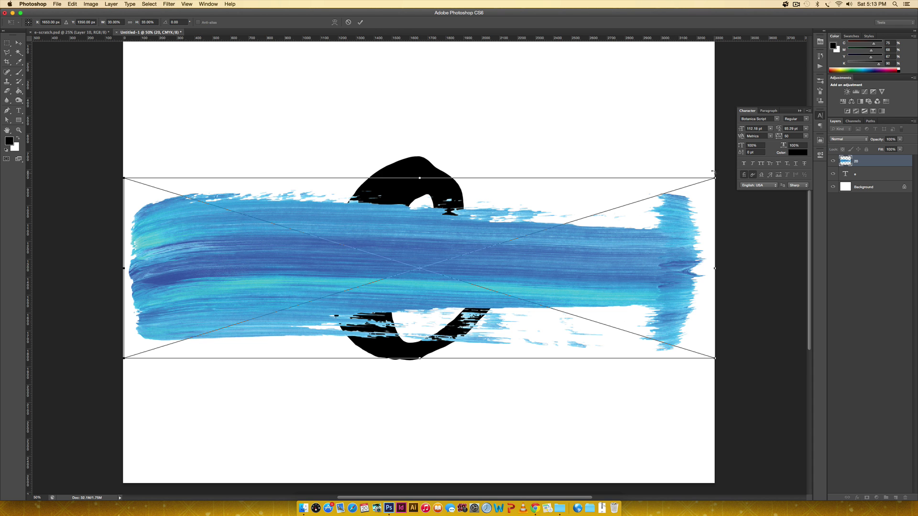
Scale the placed paint streak to about 16.3%, rotate it to about -64° and lay it diagonally across the letter "e"
{"action": "left_click_drag", "start_coordinate": [715, 176], "coordinate": [488, 247]}
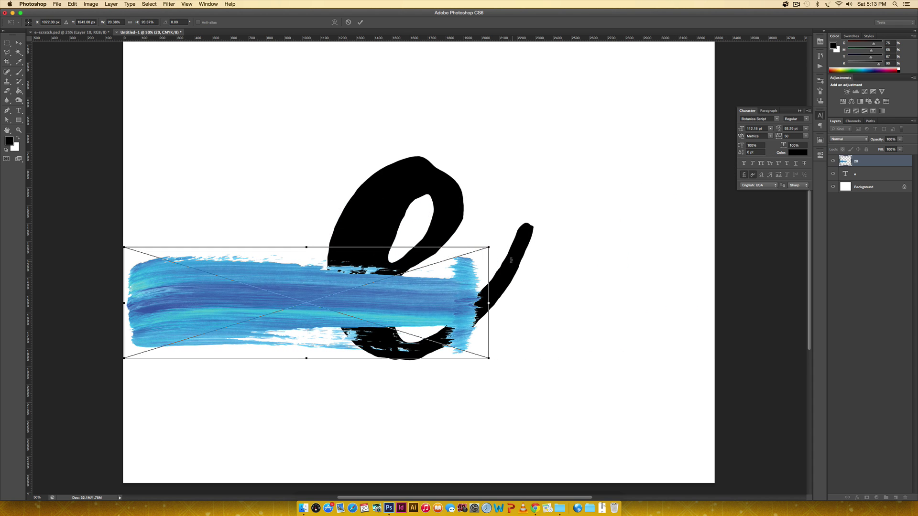
{"action": "left_click_drag", "start_coordinate": [433, 308], "coordinate": [520, 250]}
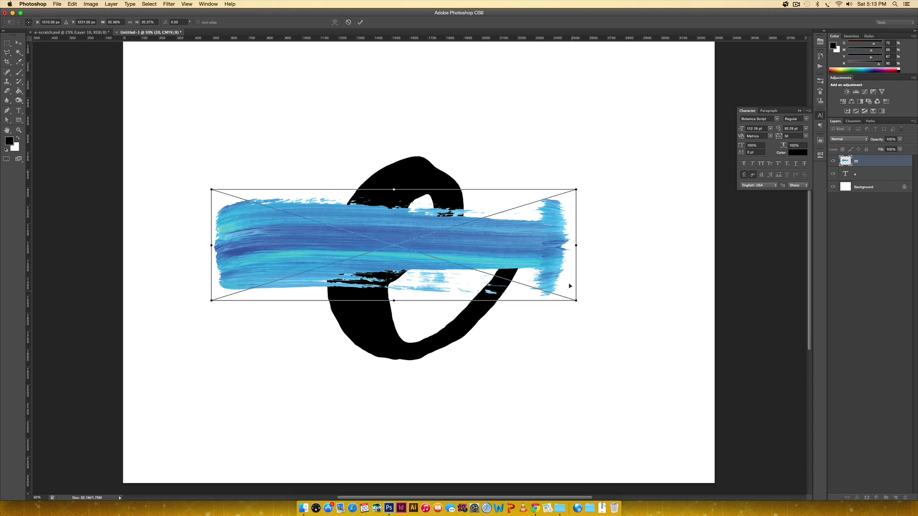
{"action": "mouse_move", "coordinate": [591, 194]}
{"action": "left_mouse_down"}
{"action": "mouse_move", "coordinate": [583, 158]}
{"action": "mouse_move", "coordinate": [520, 123]}
{"action": "mouse_move", "coordinate": [451, 112]}
{"action": "mouse_move", "coordinate": [452, 125]}
{"action": "mouse_move", "coordinate": [511, 186]}
{"action": "mouse_move", "coordinate": [615, 212]}
{"action": "left_mouse_up"}
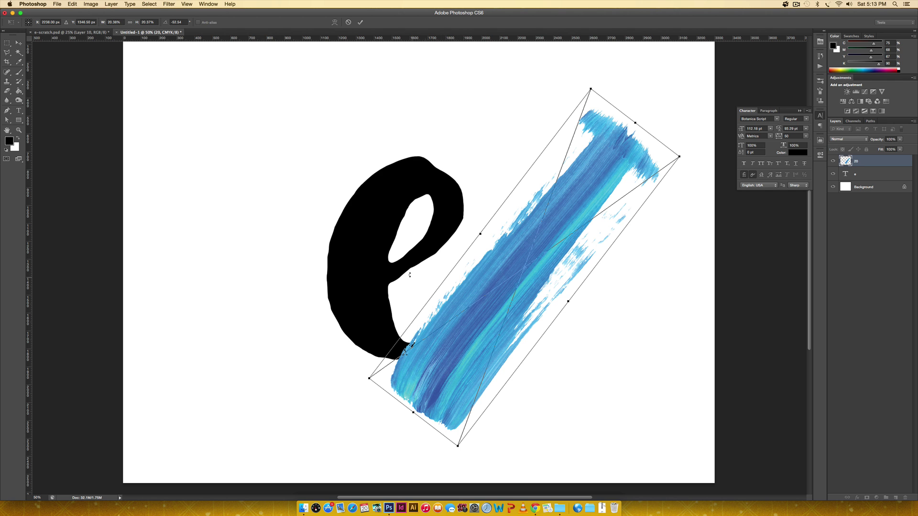
{"action": "left_click_drag", "start_coordinate": [567, 185], "coordinate": [493, 166]}
{"action": "left_click_drag", "start_coordinate": [618, 136], "coordinate": [587, 112]}
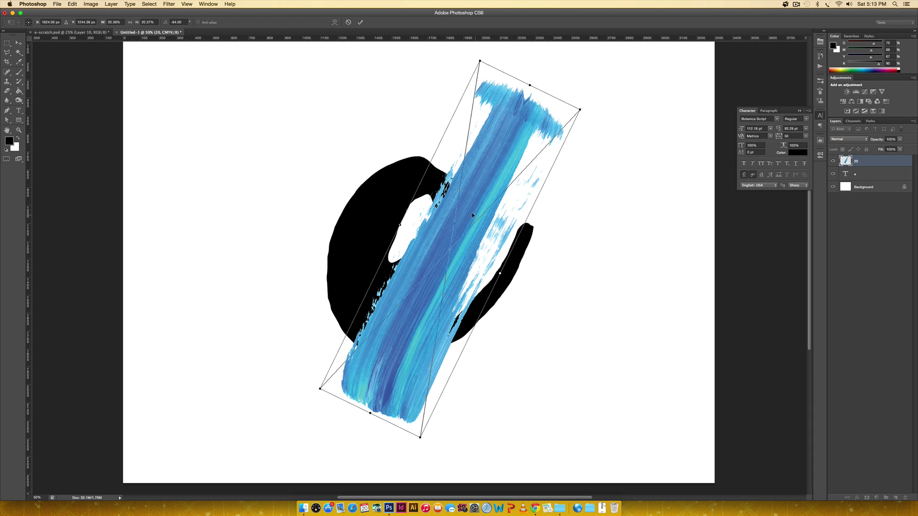
{"action": "mouse_move", "coordinate": [469, 221]}
{"action": "left_mouse_down"}
{"action": "mouse_move", "coordinate": [485, 209]}
{"action": "mouse_move", "coordinate": [475, 203]}
{"action": "mouse_move", "coordinate": [458, 242]}
{"action": "left_mouse_up"}
{"action": "left_click_drag", "start_coordinate": [569, 130], "coordinate": [520, 167]}
{"action": "left_click_drag", "start_coordinate": [451, 230], "coordinate": [474, 199]}
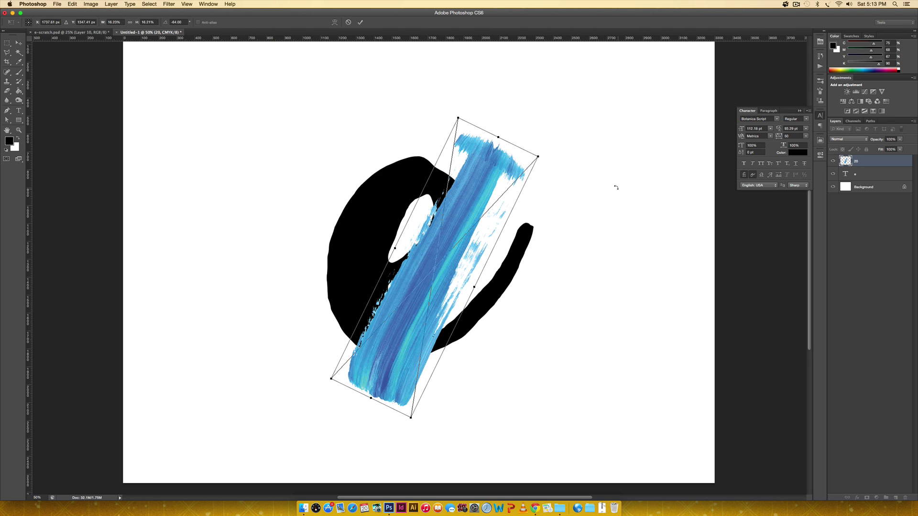
{"action": "key", "text": "Return"}
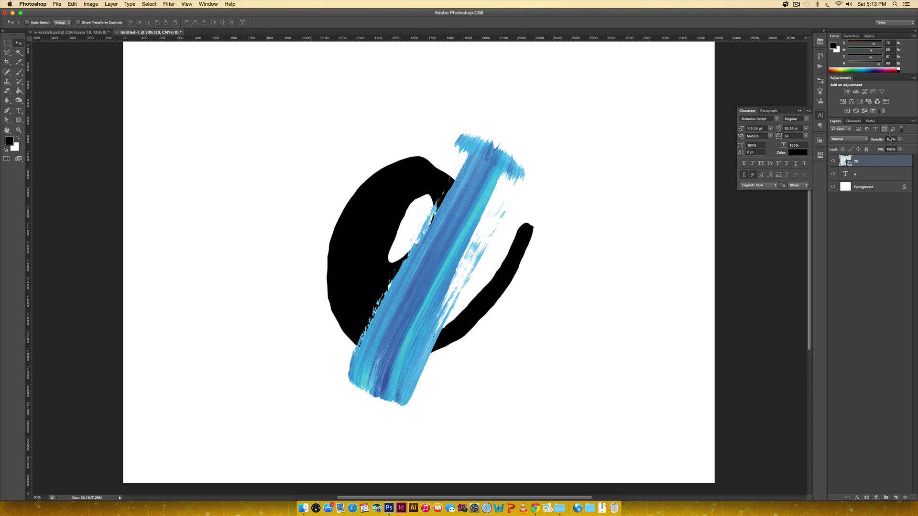
Set the paint streak layer's opacity to 50% and warp the streak by pulling its upper-left corner outward
{"action": "left_click_drag", "start_coordinate": [891, 139], "coordinate": [874, 142]}
{"action": "key", "text": "Return"}
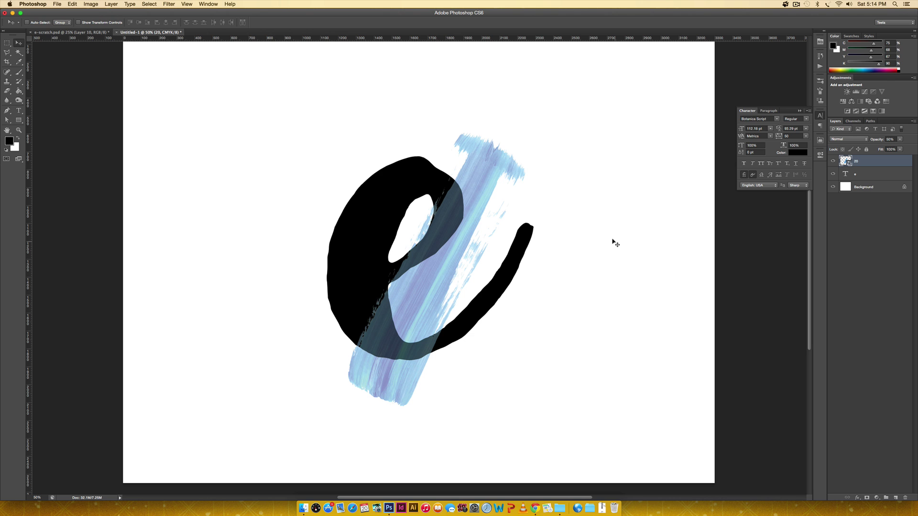
{"action": "key", "text": "ctrl+t"}
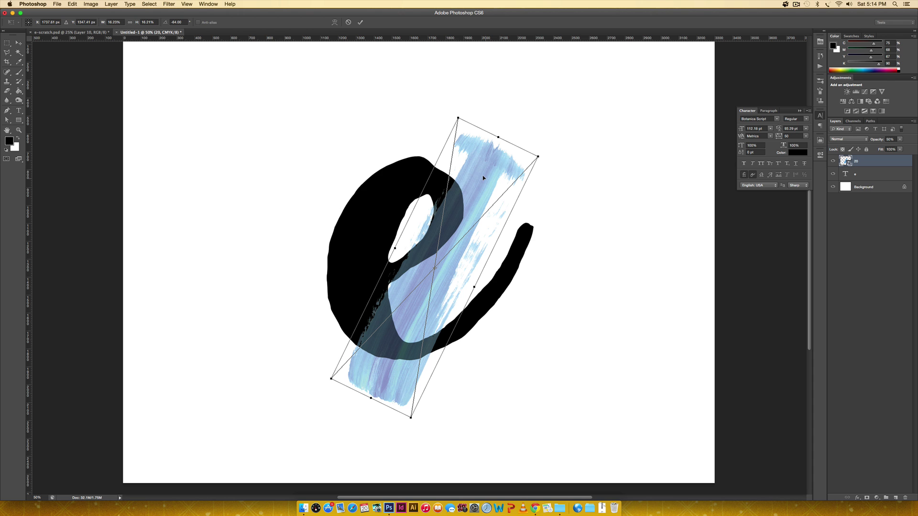
{"action": "right_click", "coordinate": [472, 199]}
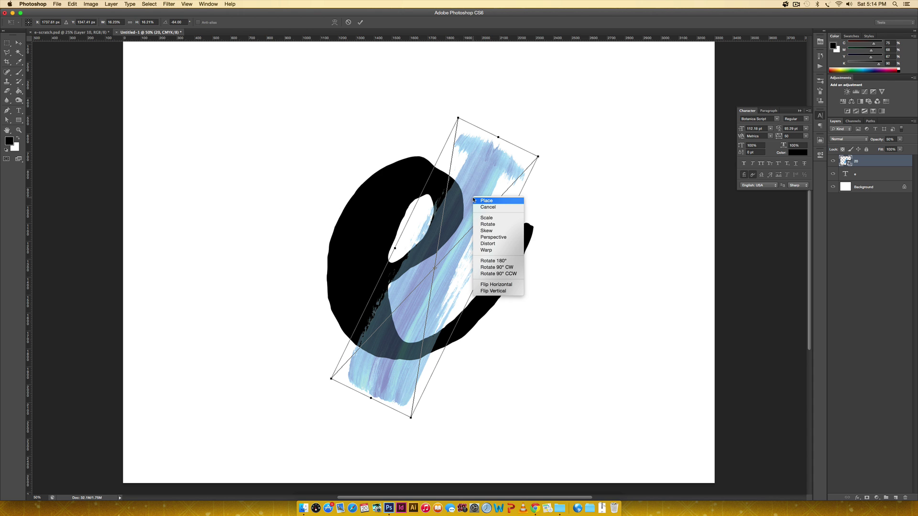
{"action": "left_click", "coordinate": [486, 250]}
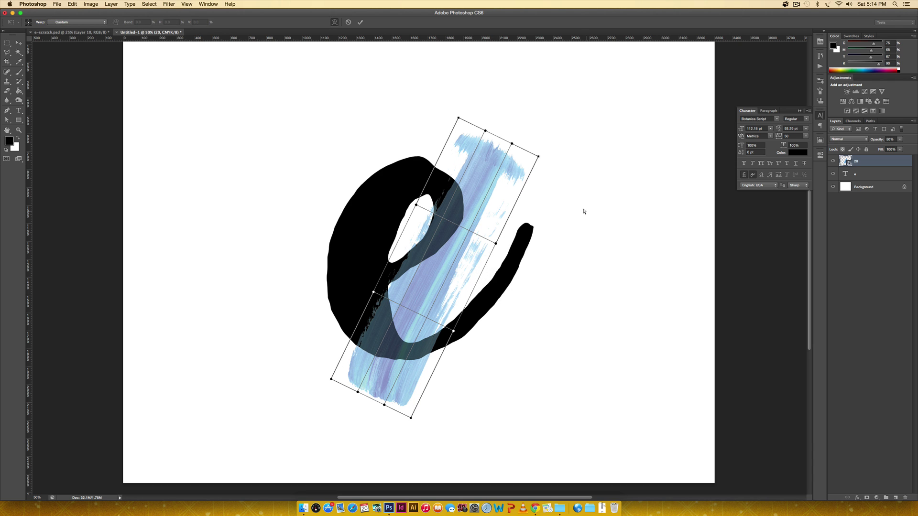
{"action": "left_click_drag", "start_coordinate": [457, 117], "coordinate": [419, 101]}
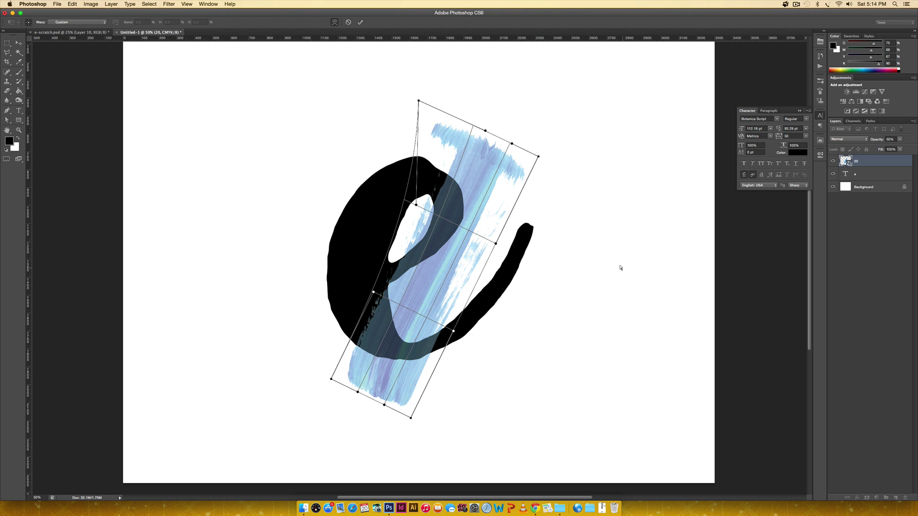
{"action": "key", "text": "Return"}
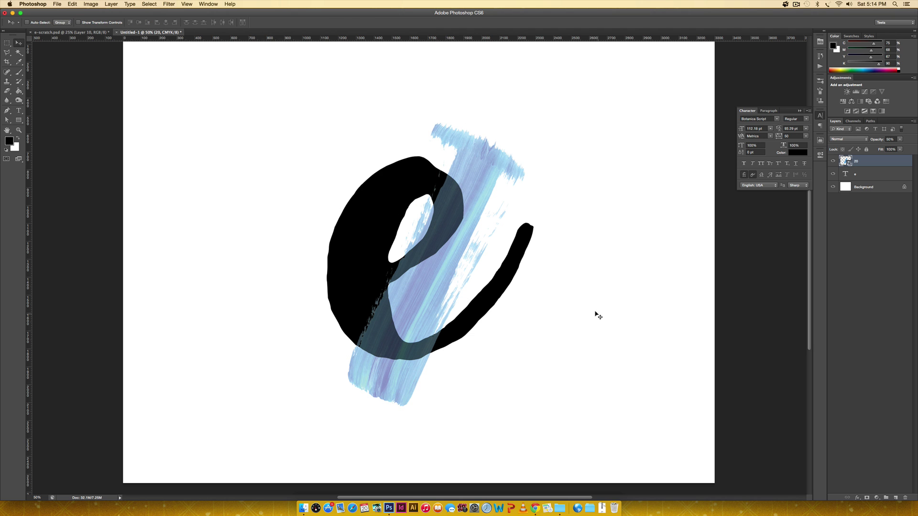
Reopen the paint streak's warp and pull its upper-left corner back inward, in line with the streak's long edge
{"action": "key", "text": "super+t"}
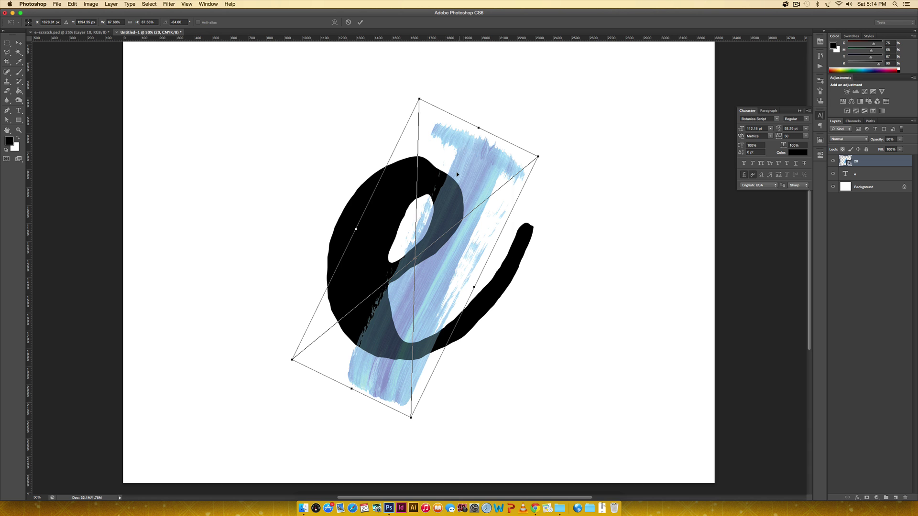
{"action": "right_click", "coordinate": [457, 174]}
{"action": "left_click", "coordinate": [482, 227]}
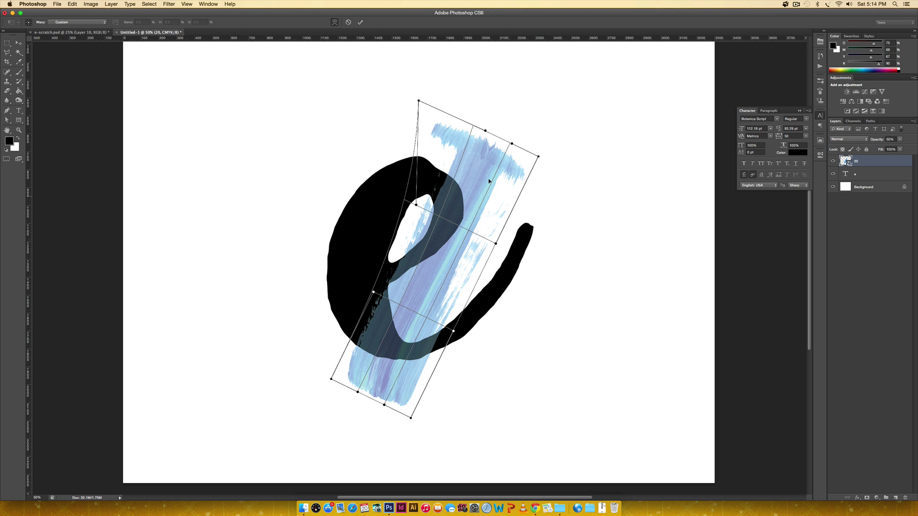
{"action": "left_click_drag", "start_coordinate": [418, 102], "coordinate": [449, 116]}
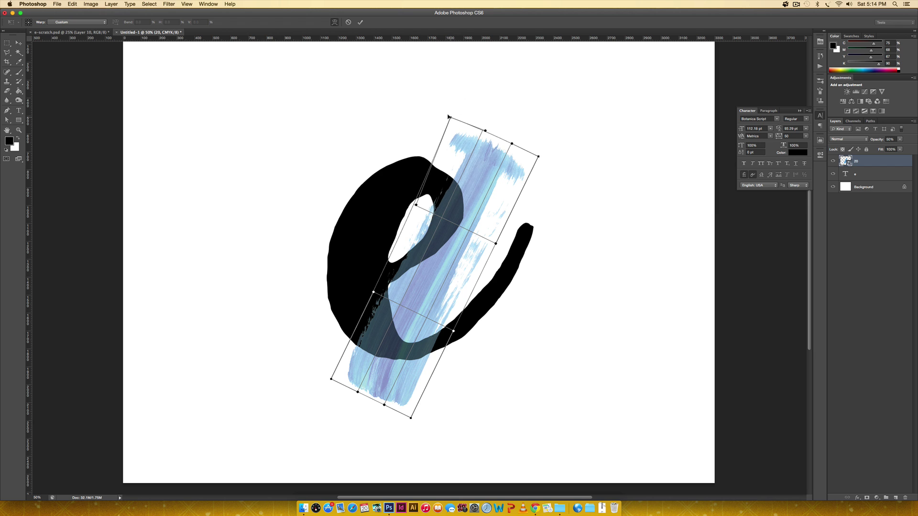
{"action": "right_click", "coordinate": [475, 149]}
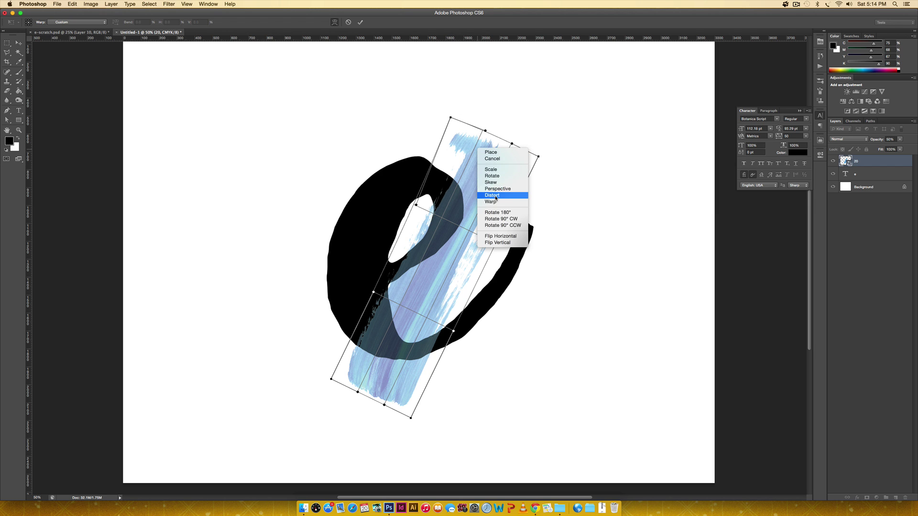
{"action": "left_click", "coordinate": [570, 136]}
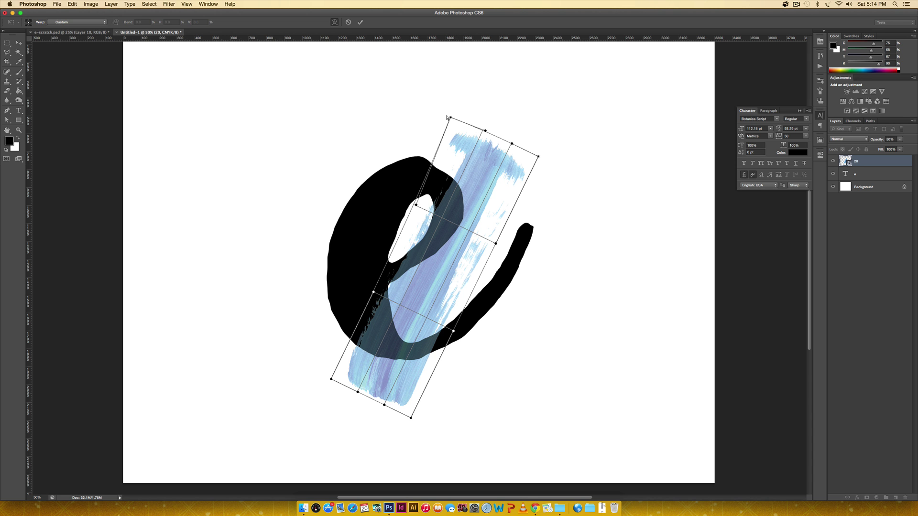
Warp the streak's upper end over the top of the letter "e" and bow its outer edge around the bowl
{"action": "key", "text": "super+equal"}
{"action": "key", "text": "super+equal"}
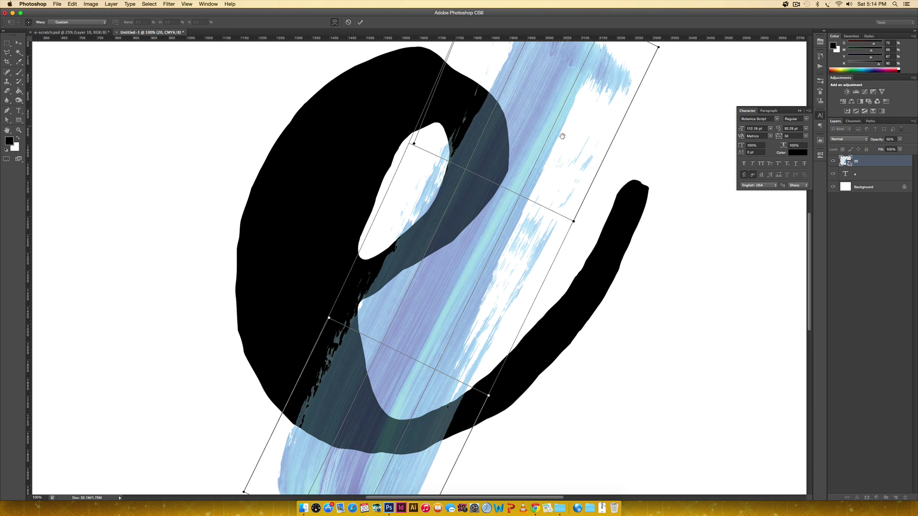
{"action": "scroll", "coordinate": [562, 137], "scroll_direction": "up", "scroll_amount": 5}
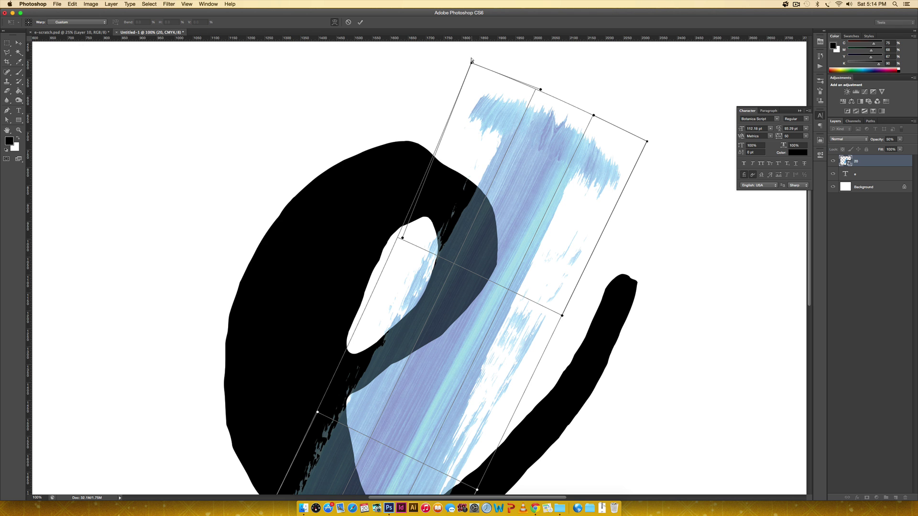
{"action": "mouse_move", "coordinate": [539, 88]}
{"action": "left_mouse_down"}
{"action": "mouse_move", "coordinate": [541, 69]}
{"action": "mouse_move", "coordinate": [533, 103]}
{"action": "mouse_move", "coordinate": [504, 126]}
{"action": "mouse_move", "coordinate": [571, 53]}
{"action": "mouse_move", "coordinate": [547, 84]}
{"action": "left_mouse_up"}
{"action": "left_click_drag", "start_coordinate": [471, 62], "coordinate": [342, 175]}
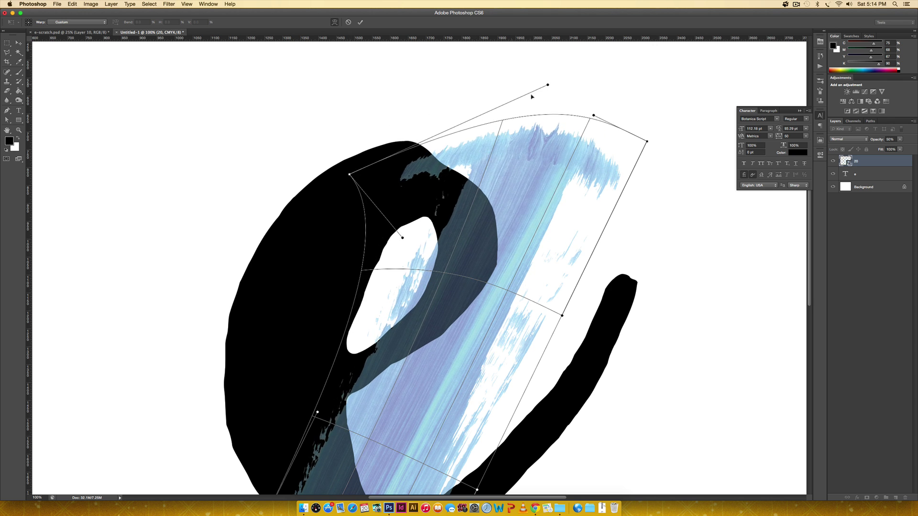
{"action": "mouse_move", "coordinate": [645, 141]}
{"action": "left_mouse_down"}
{"action": "mouse_move", "coordinate": [554, 145]}
{"action": "mouse_move", "coordinate": [499, 166]}
{"action": "left_mouse_up"}
{"action": "mouse_move", "coordinate": [593, 115]}
{"action": "left_mouse_down"}
{"action": "mouse_move", "coordinate": [471, 98]}
{"action": "mouse_move", "coordinate": [449, 136]}
{"action": "left_mouse_up"}
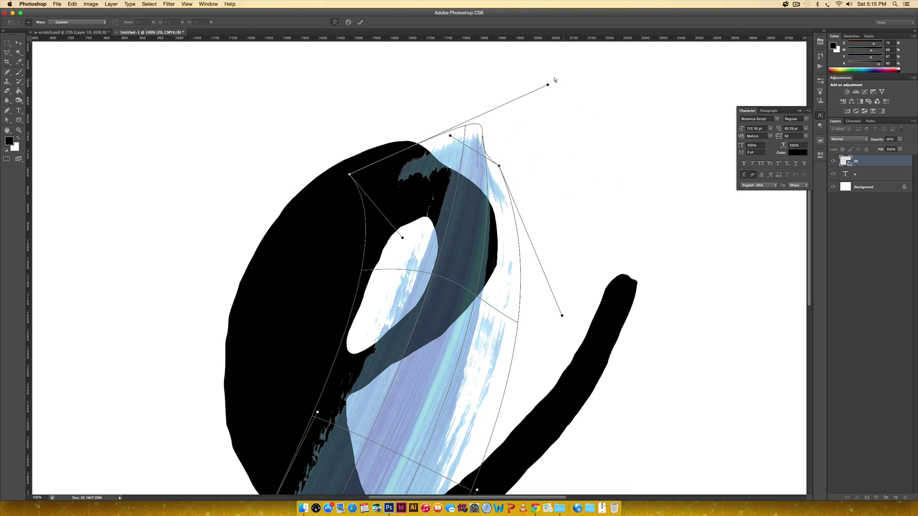
{"action": "mouse_move", "coordinate": [548, 85]}
{"action": "left_mouse_down"}
{"action": "mouse_move", "coordinate": [451, 90]}
{"action": "mouse_move", "coordinate": [409, 113]}
{"action": "left_mouse_up"}
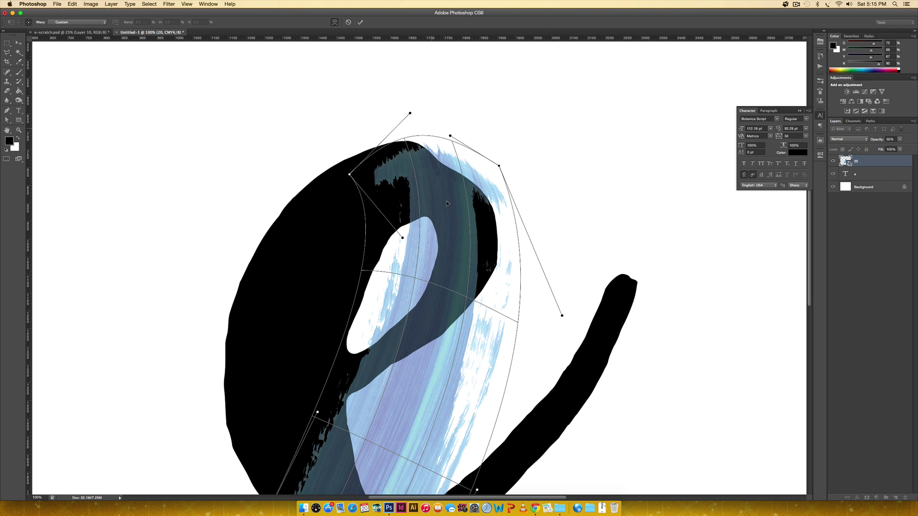
{"action": "mouse_move", "coordinate": [561, 314]}
{"action": "left_mouse_down"}
{"action": "mouse_move", "coordinate": [615, 293]}
{"action": "mouse_move", "coordinate": [669, 250]}
{"action": "left_mouse_up"}
Warp the streak's lower end up and across the letter's thick stem so it curves along the crossbar
{"action": "scroll", "coordinate": [404, 285], "scroll_direction": "down", "scroll_amount": 10}
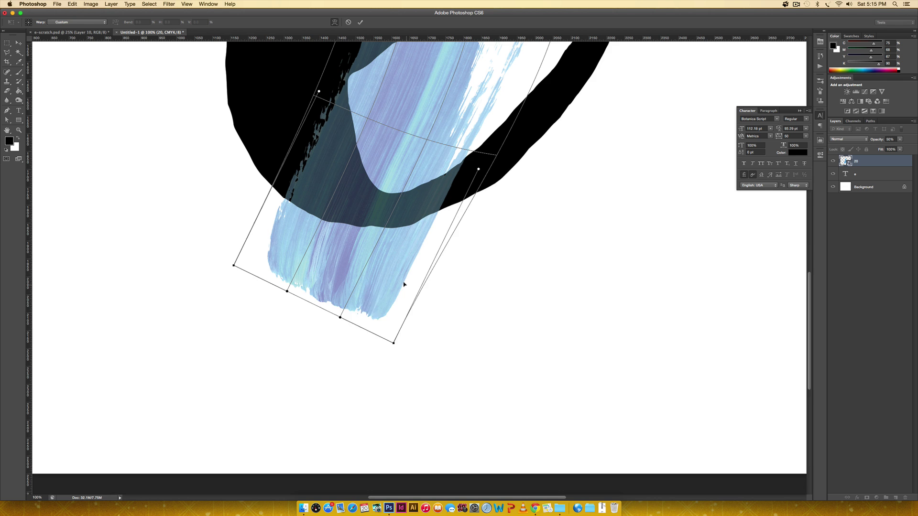
{"action": "scroll", "coordinate": [404, 284], "scroll_direction": "up", "scroll_amount": 4}
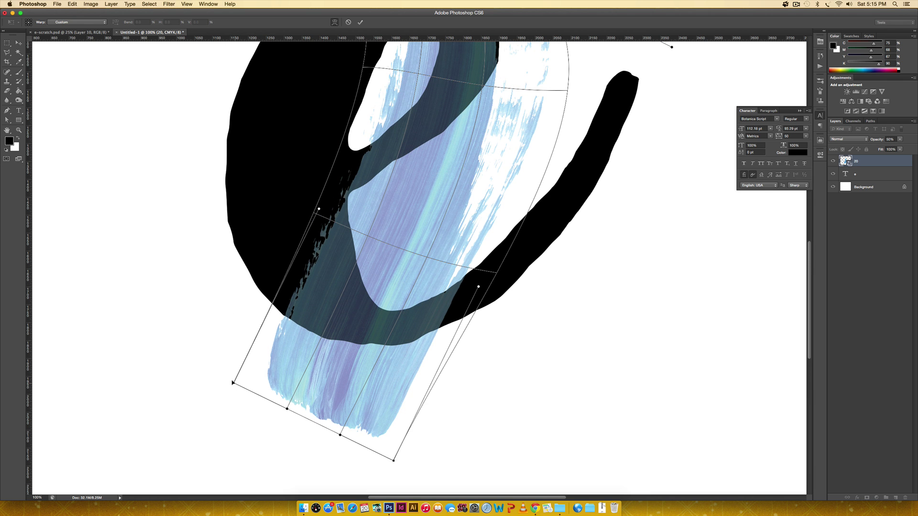
{"action": "left_click_drag", "start_coordinate": [233, 383], "coordinate": [224, 121]}
{"action": "mouse_move", "coordinate": [392, 461]}
{"action": "left_mouse_down"}
{"action": "mouse_move", "coordinate": [317, 374]}
{"action": "mouse_move", "coordinate": [287, 264]}
{"action": "left_mouse_up"}
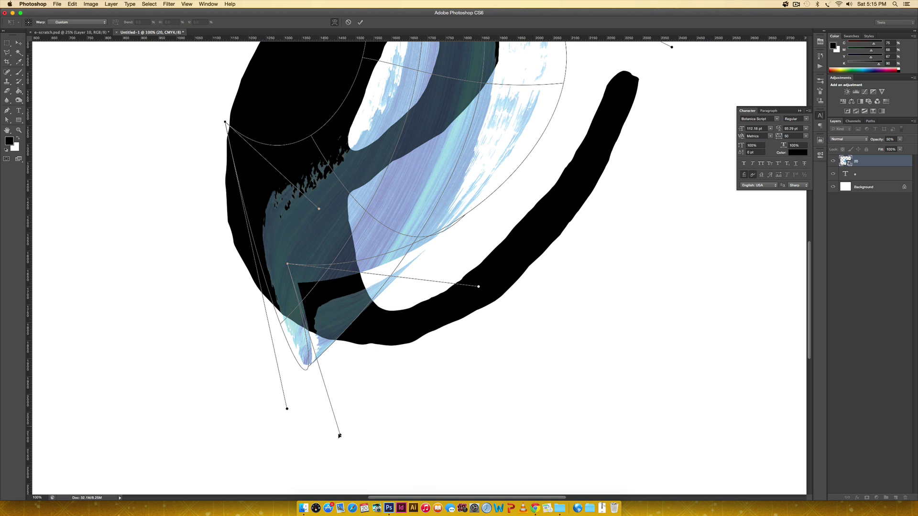
{"action": "mouse_move", "coordinate": [338, 435]}
{"action": "left_mouse_down"}
{"action": "mouse_move", "coordinate": [249, 268]}
{"action": "mouse_move", "coordinate": [213, 168]}
{"action": "mouse_move", "coordinate": [215, 139]}
{"action": "left_mouse_up"}
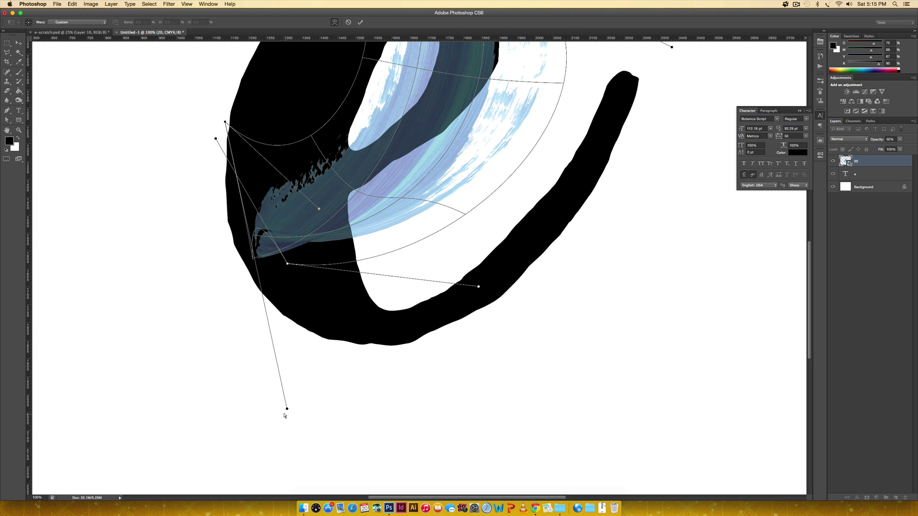
{"action": "left_click_drag", "start_coordinate": [287, 410], "coordinate": [220, 165]}
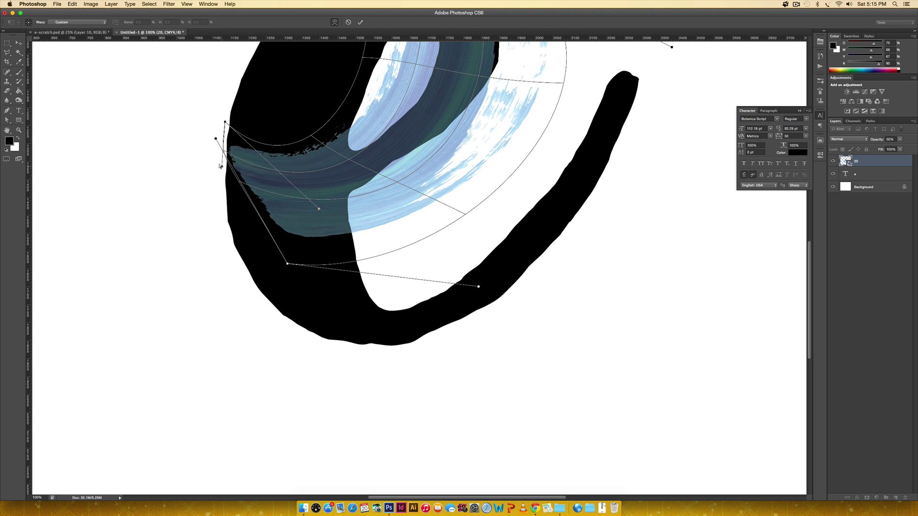
Warp the streak's inner edge around the letter's counter and raise its lower edge to narrow the crossbar part
{"action": "scroll", "coordinate": [371, 318], "scroll_direction": "up", "scroll_amount": 5}
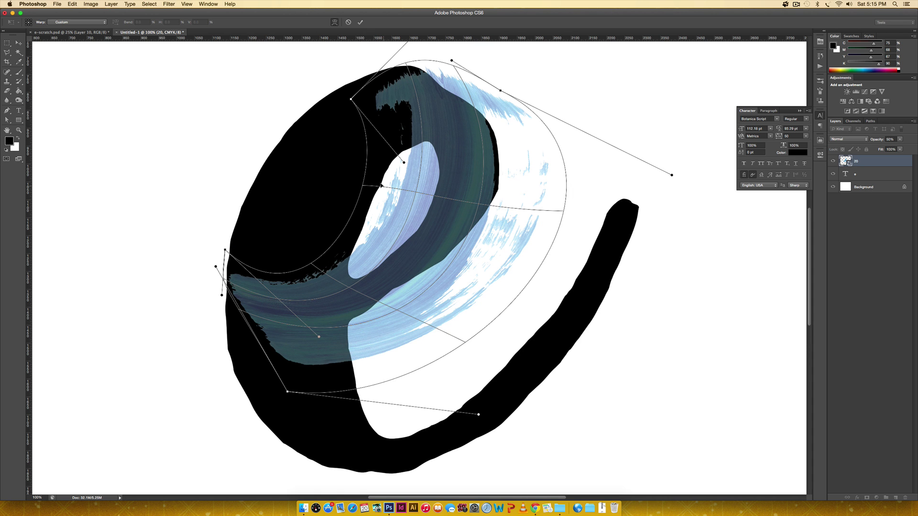
{"action": "left_click_drag", "start_coordinate": [403, 161], "coordinate": [531, 175]}
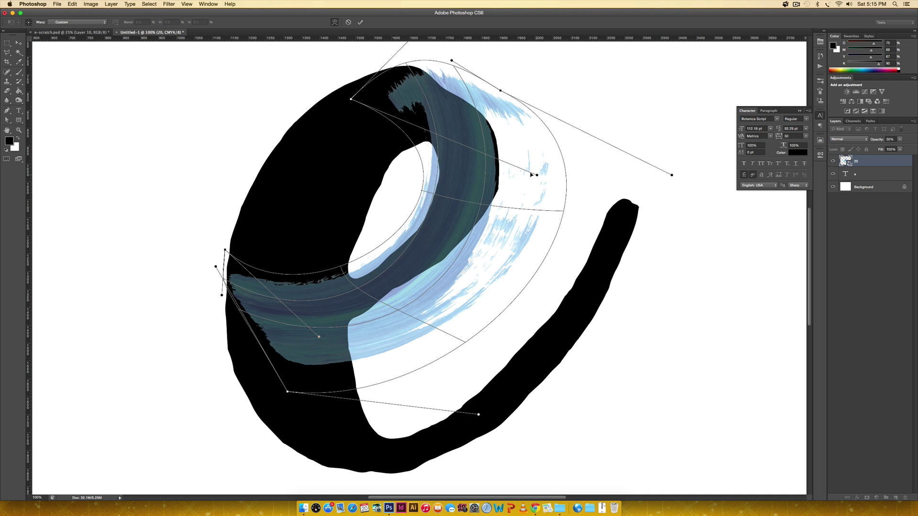
{"action": "left_click_drag", "start_coordinate": [349, 98], "coordinate": [349, 128]}
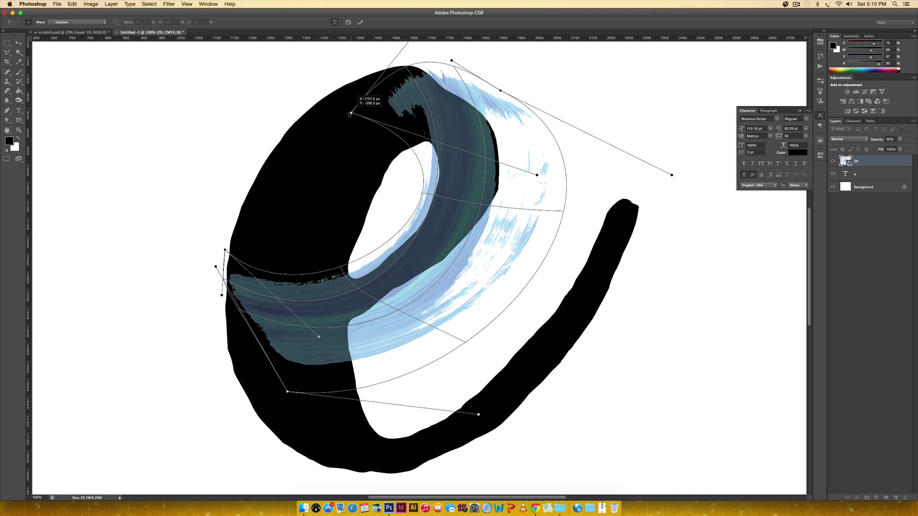
{"action": "left_click_drag", "start_coordinate": [451, 59], "coordinate": [440, 76]}
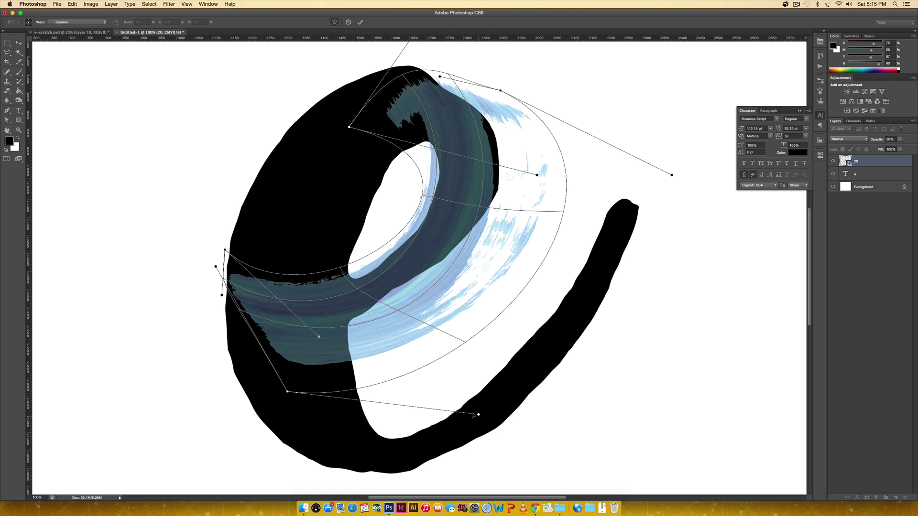
{"action": "left_click_drag", "start_coordinate": [285, 392], "coordinate": [252, 350]}
{"action": "mouse_move", "coordinate": [477, 415]}
{"action": "left_mouse_down"}
{"action": "mouse_move", "coordinate": [446, 379]}
{"action": "mouse_move", "coordinate": [436, 348]}
{"action": "mouse_move", "coordinate": [444, 321]}
{"action": "left_mouse_up"}
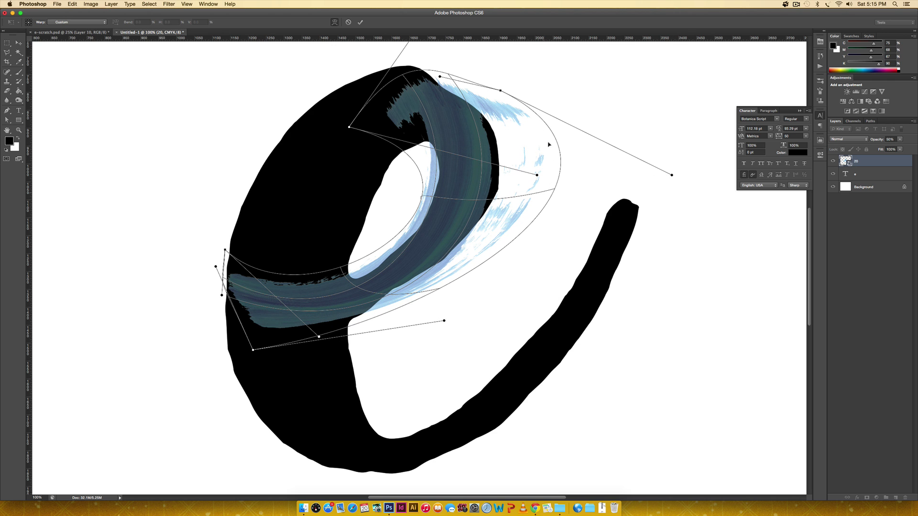
Tighten the streak's outer edge around the bowl, raise its upper-right corner and shift the inner curve outward
{"action": "mouse_move", "coordinate": [668, 175]}
{"action": "left_mouse_down"}
{"action": "mouse_move", "coordinate": [612, 165]}
{"action": "mouse_move", "coordinate": [558, 189]}
{"action": "left_mouse_up"}
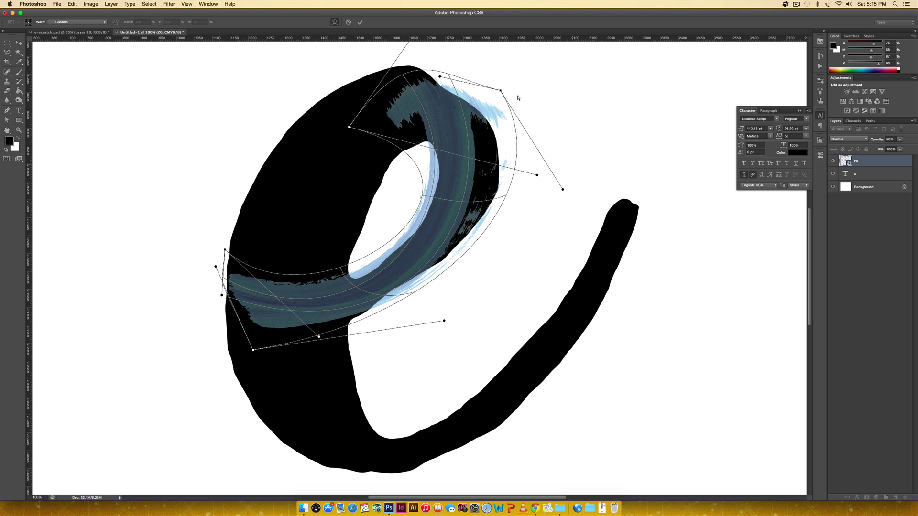
{"action": "left_click_drag", "start_coordinate": [499, 90], "coordinate": [497, 53]}
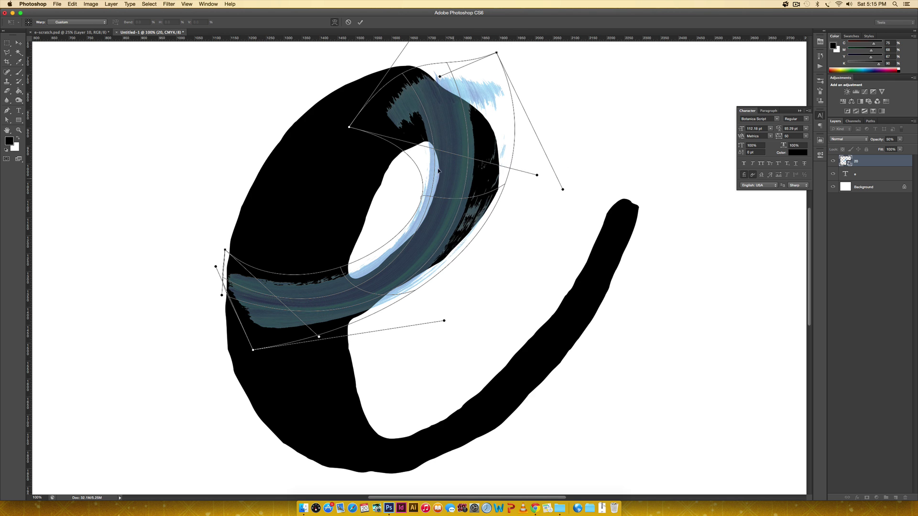
{"action": "left_click_drag", "start_coordinate": [348, 126], "coordinate": [369, 120]}
{"action": "left_click_drag", "start_coordinate": [537, 175], "coordinate": [592, 196]}
{"action": "mouse_move", "coordinate": [442, 319]}
{"action": "left_mouse_down"}
{"action": "mouse_move", "coordinate": [473, 329]}
{"action": "mouse_move", "coordinate": [492, 327]}
{"action": "mouse_move", "coordinate": [493, 316]}
{"action": "left_mouse_up"}
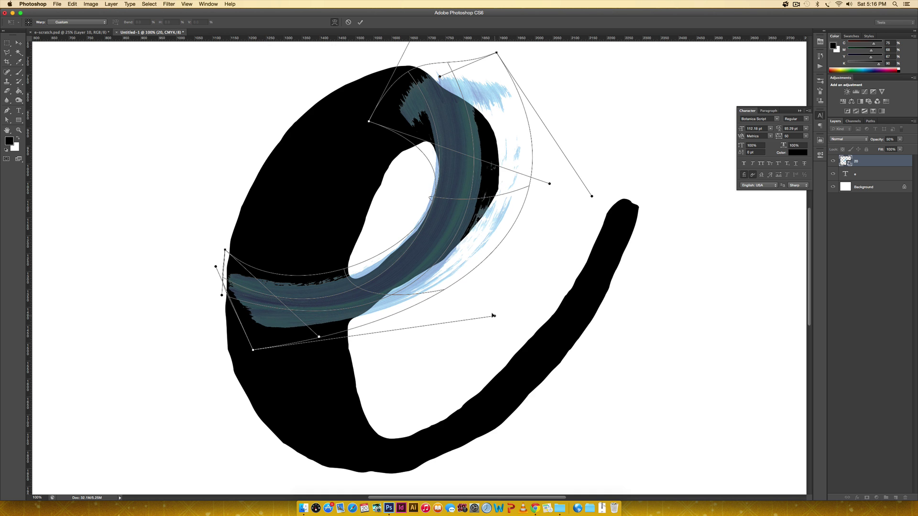
Pull the streak's crossbar end inside the stem, move its upper-right corner slightly inward and up, and apply the warp
{"action": "mouse_move", "coordinate": [224, 249]}
{"action": "left_mouse_down"}
{"action": "mouse_move", "coordinate": [240, 250]}
{"action": "mouse_move", "coordinate": [227, 277]}
{"action": "mouse_move", "coordinate": [241, 305]}
{"action": "left_mouse_up"}
{"action": "scroll", "coordinate": [482, 223], "scroll_direction": "up", "scroll_amount": 3}
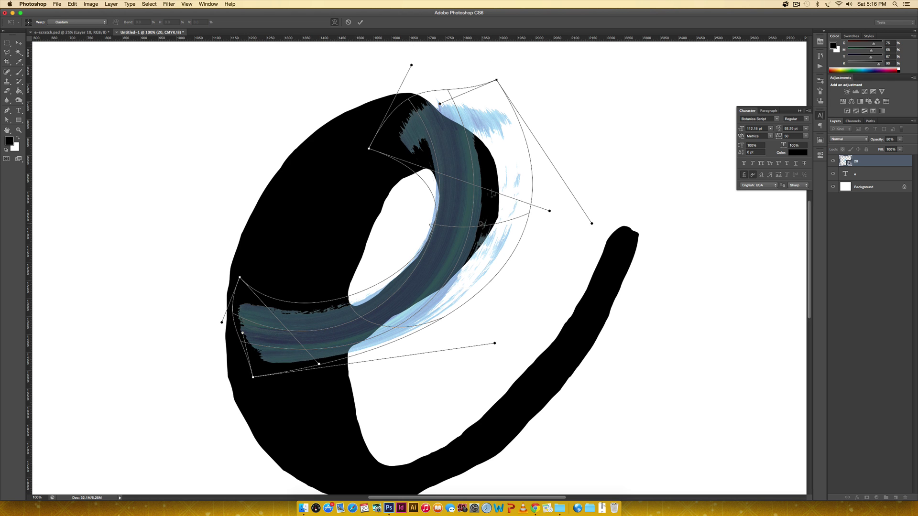
{"action": "left_click_drag", "start_coordinate": [492, 79], "coordinate": [471, 71]}
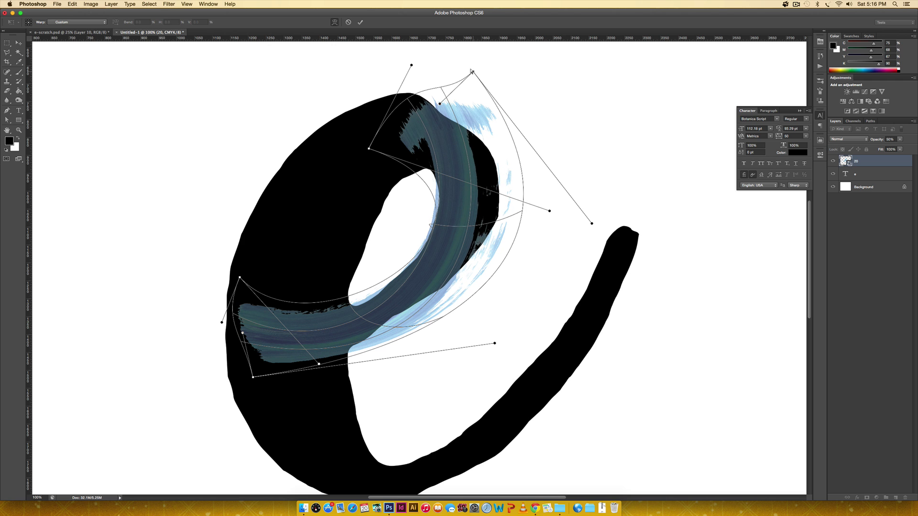
{"action": "key", "text": "Return"}
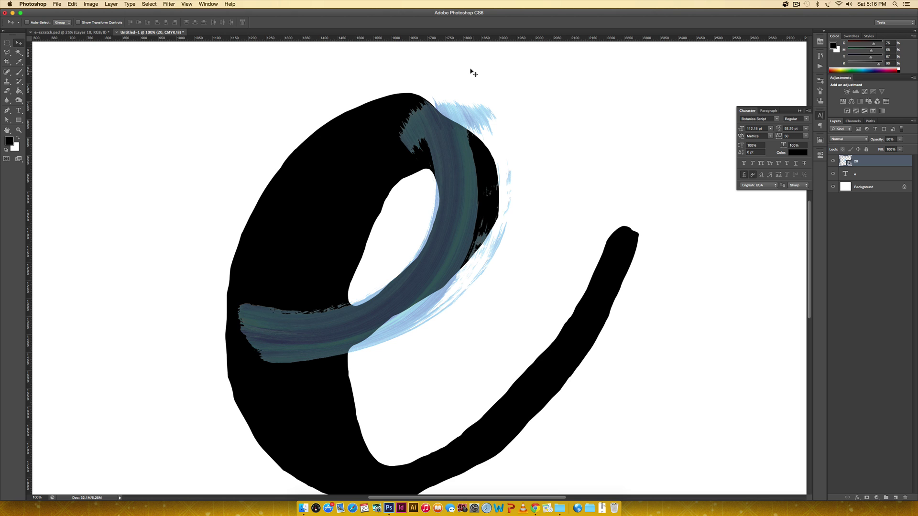
Set the paint streak layer's opacity to 100% and inspect the streak alone by temporarily hiding the letter "e" layer
{"action": "left_click", "coordinate": [893, 138]}
{"action": "type", "text": "100"}
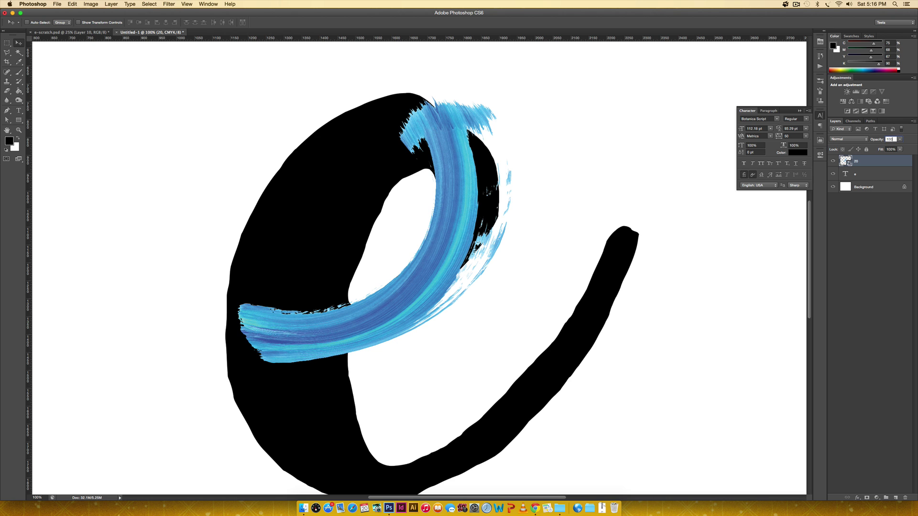
{"action": "left_click", "coordinate": [833, 174]}
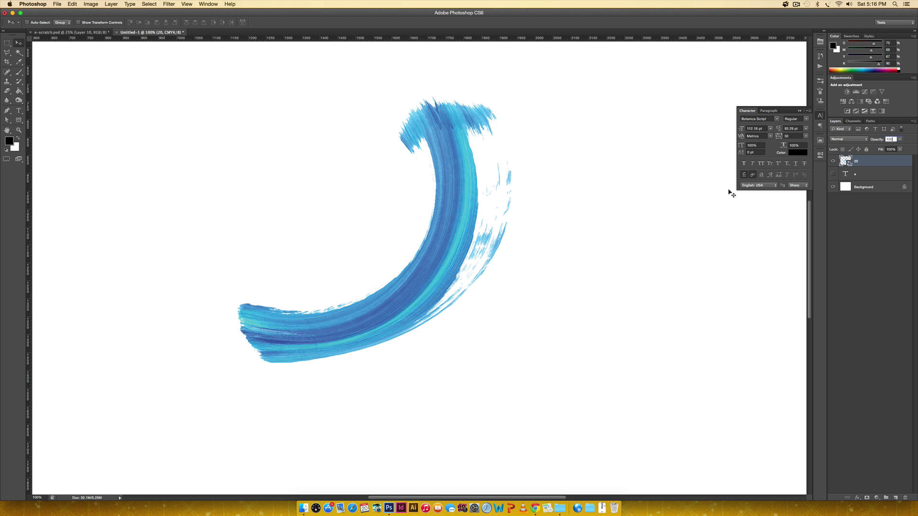
{"action": "key", "text": "super+minus"}
{"action": "key", "text": "super+minus"}
{"action": "key", "text": "super+minus"}
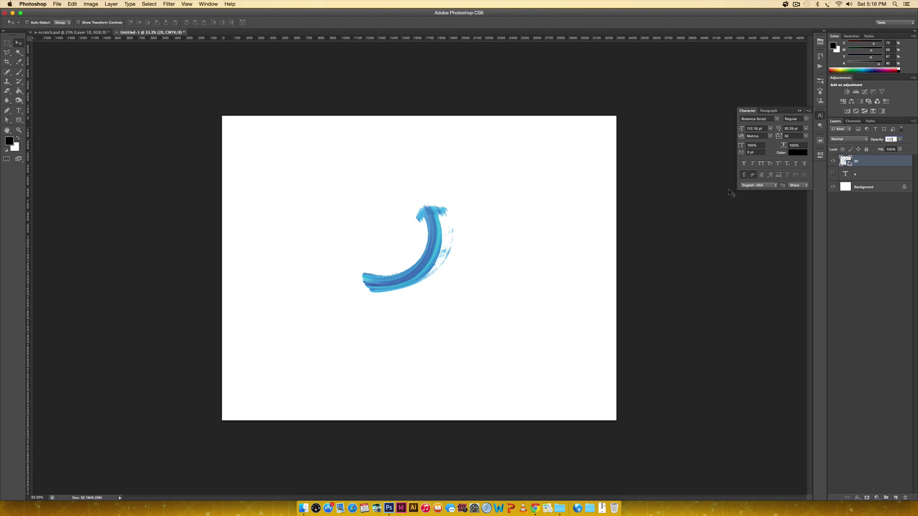
{"action": "key", "text": "super+plus"}
{"action": "key", "text": "super+plus"}
{"action": "key", "text": "super+plus"}
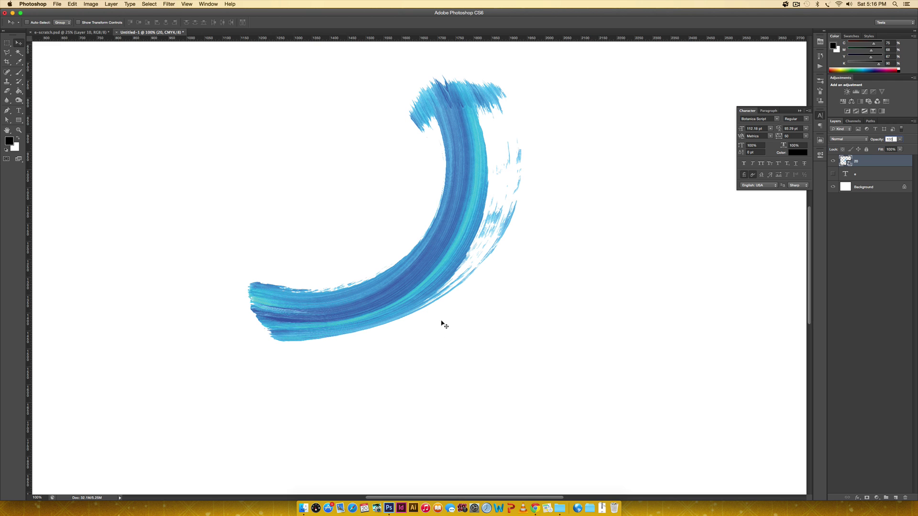
{"action": "left_click", "coordinate": [833, 174]}
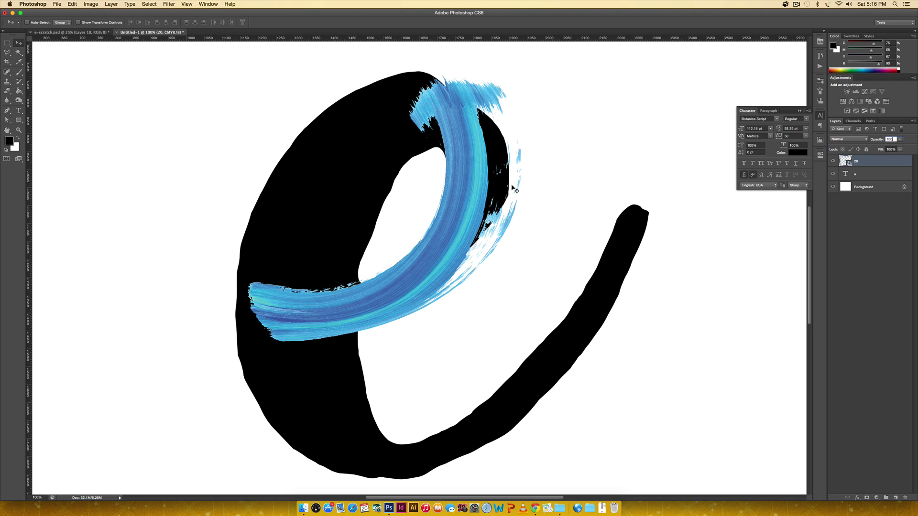
{"action": "scroll", "coordinate": [516, 191], "scroll_direction": "left", "scroll_amount": 2}
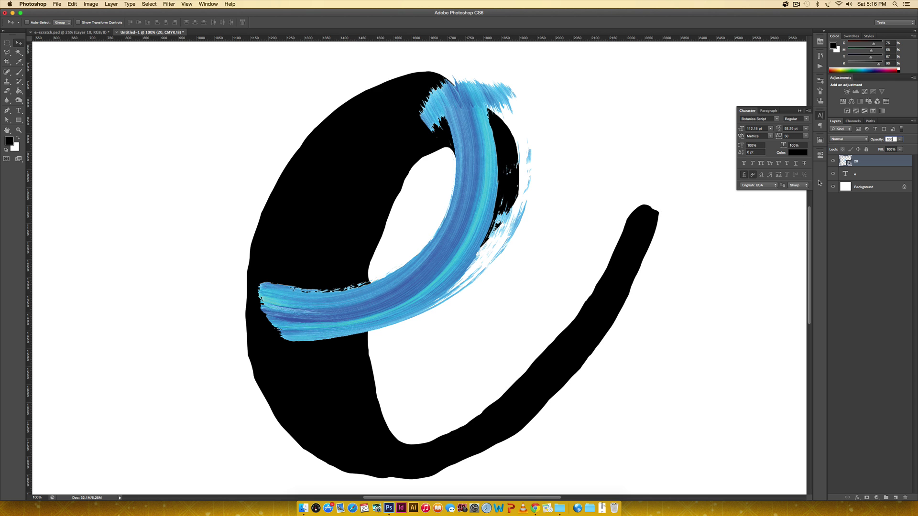
Place the paint streak image 30.png from the abstract set's transparent-pngs folder into the document
{"action": "left_click", "coordinate": [60, 2]}
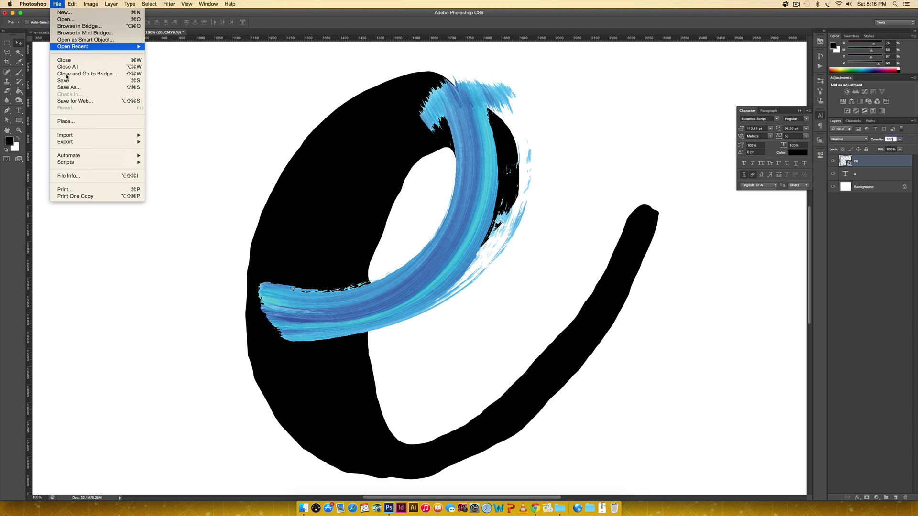
{"action": "left_click", "coordinate": [69, 121]}
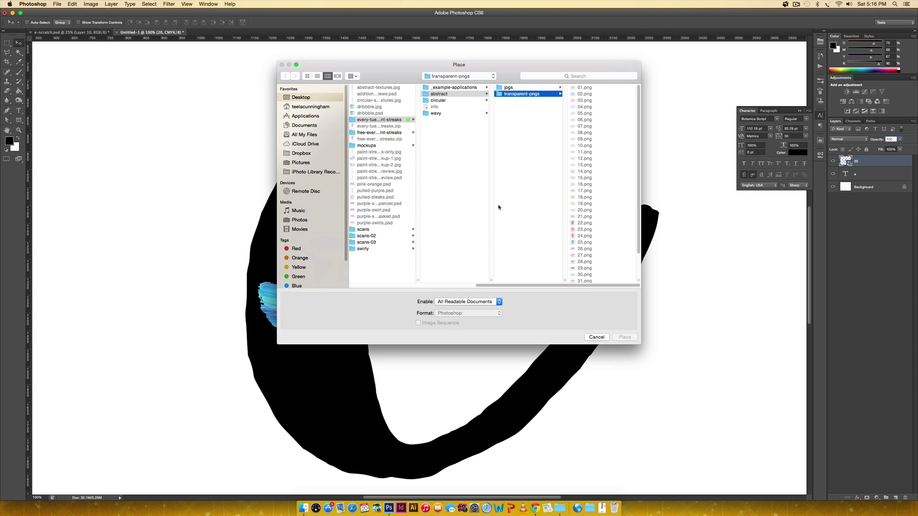
{"action": "scroll", "coordinate": [614, 205], "scroll_direction": "down", "scroll_amount": 4}
{"action": "left_click", "coordinate": [592, 250]}
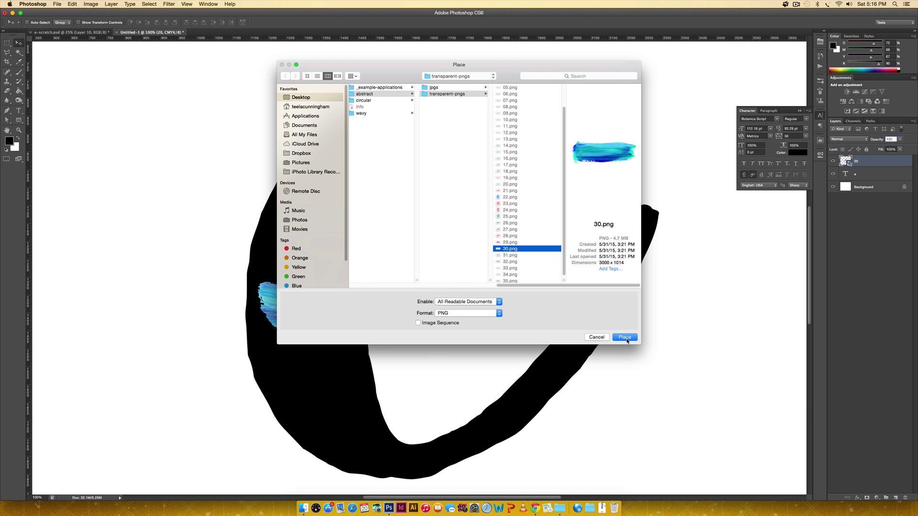
{"action": "left_click", "coordinate": [625, 339]}
{"action": "key", "text": "super+minus"}
{"action": "key", "text": "super+minus"}
{"action": "key", "text": "super+minus"}
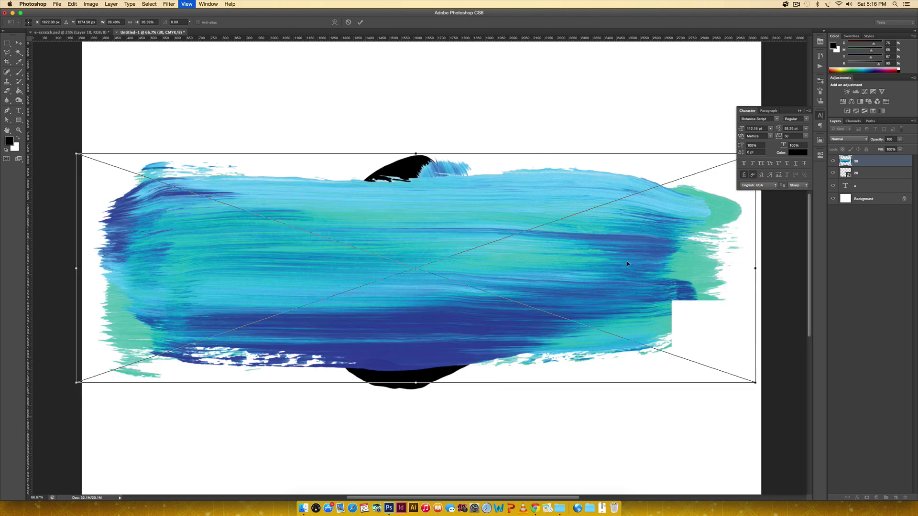
Rotate the placed streak to about -44° and scale it down to about 19%, positioning it over the letter's thick stem
{"action": "mouse_move", "coordinate": [620, 203]}
{"action": "left_mouse_down"}
{"action": "mouse_move", "coordinate": [604, 160]}
{"action": "mouse_move", "coordinate": [538, 102]}
{"action": "mouse_move", "coordinate": [497, 117]}
{"action": "left_mouse_up"}
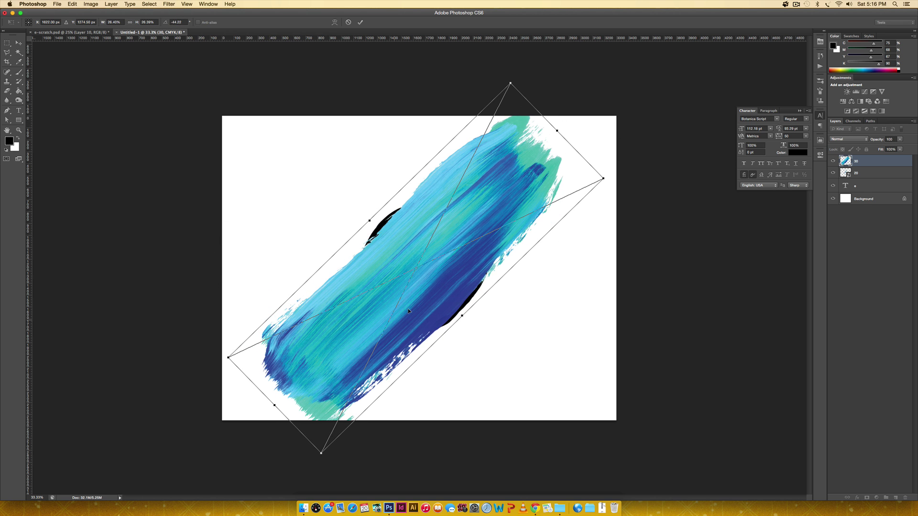
{"action": "mouse_move", "coordinate": [469, 271]}
{"action": "left_mouse_down"}
{"action": "mouse_move", "coordinate": [423, 200]}
{"action": "mouse_move", "coordinate": [407, 235]}
{"action": "left_mouse_up"}
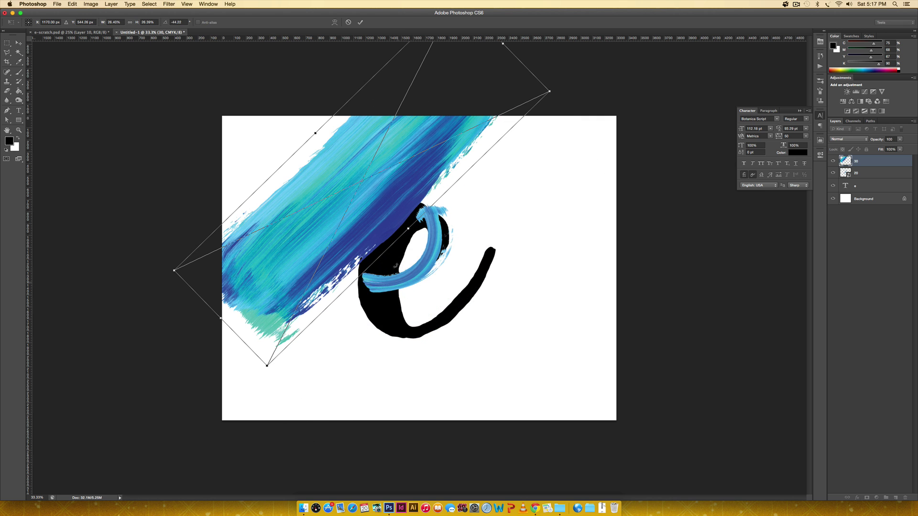
{"action": "mouse_move", "coordinate": [362, 200]}
{"action": "left_mouse_down"}
{"action": "mouse_move", "coordinate": [416, 247]}
{"action": "mouse_move", "coordinate": [411, 274]}
{"action": "mouse_move", "coordinate": [397, 282]}
{"action": "left_mouse_up"}
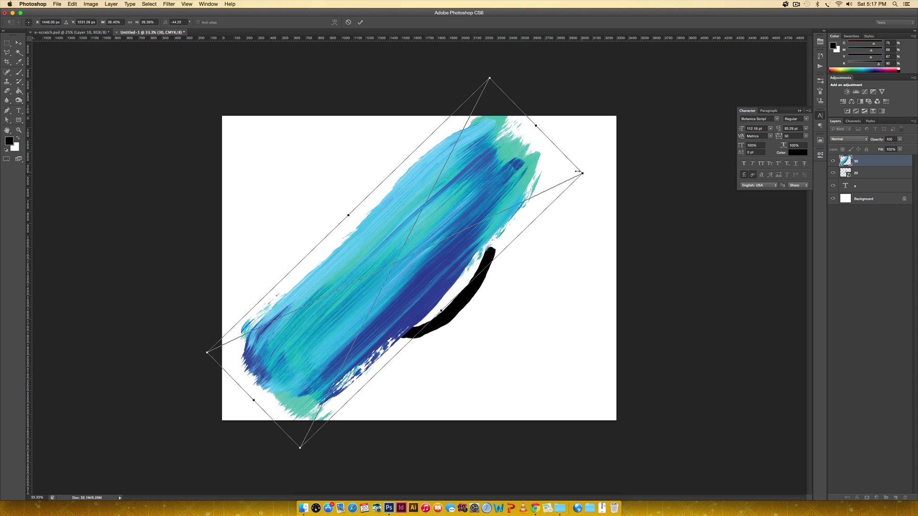
{"action": "mouse_move", "coordinate": [577, 171]}
{"action": "left_mouse_down"}
{"action": "mouse_move", "coordinate": [478, 183]}
{"action": "mouse_move", "coordinate": [482, 219]}
{"action": "left_mouse_up"}
{"action": "left_click_drag", "start_coordinate": [428, 202], "coordinate": [458, 183]}
{"action": "key", "text": "super+equal"}
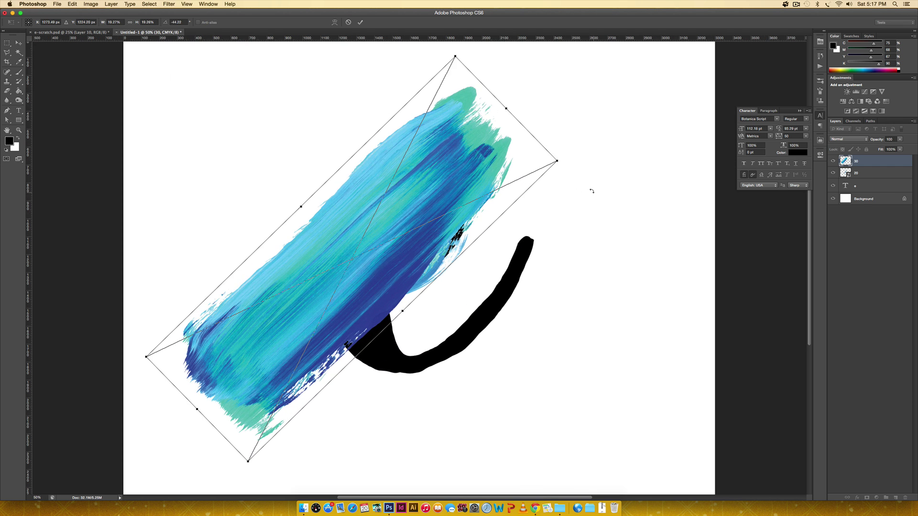
Rotate the streak to about -66°, shrink it further, centre it over the letter's slanted stem and apply the transform
{"action": "left_click_drag", "start_coordinate": [588, 157], "coordinate": [549, 93]}
{"action": "mouse_move", "coordinate": [387, 168]}
{"action": "left_mouse_down"}
{"action": "mouse_move", "coordinate": [467, 176]}
{"action": "mouse_move", "coordinate": [370, 148]}
{"action": "left_mouse_up"}
{"action": "left_click_drag", "start_coordinate": [496, 92], "coordinate": [472, 69]}
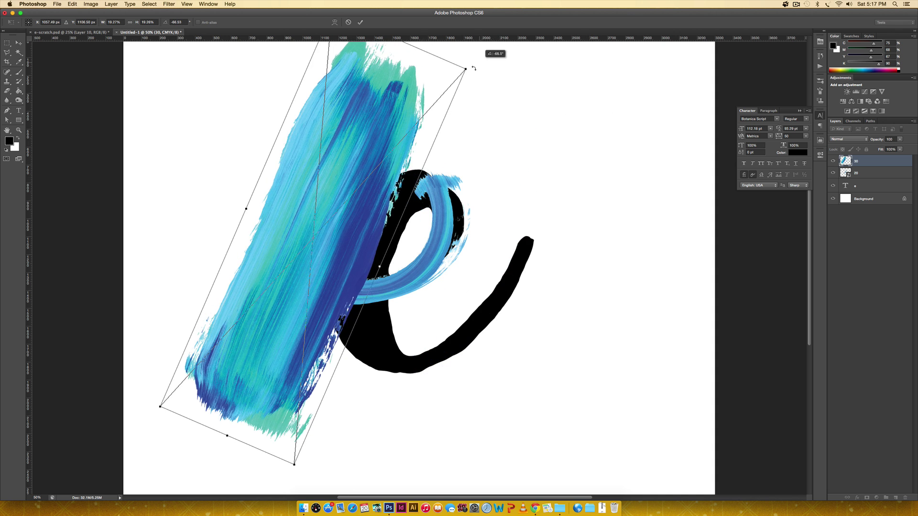
{"action": "left_click_drag", "start_coordinate": [421, 114], "coordinate": [429, 130]}
{"action": "left_click_drag", "start_coordinate": [475, 83], "coordinate": [427, 136]}
{"action": "left_click_drag", "start_coordinate": [382, 220], "coordinate": [433, 214]}
{"action": "key", "text": "Return"}
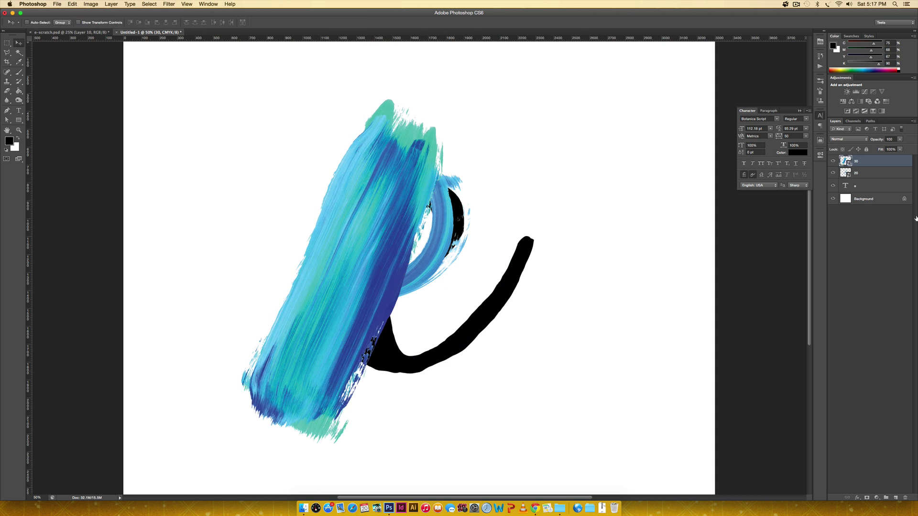
Set the new streak layer's opacity to 50% and start a Warp transform on it
{"action": "key", "text": "5"}
{"action": "key", "text": "super+plus"}
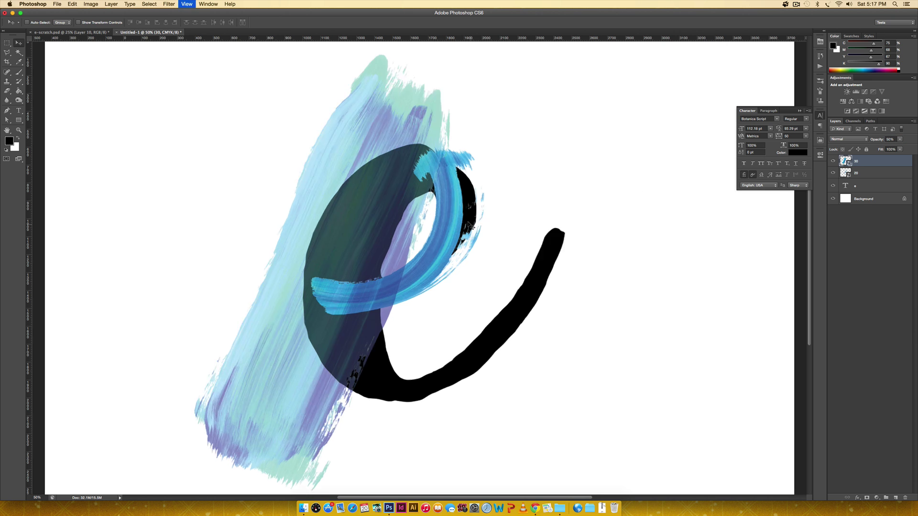
{"action": "key", "text": "super+t"}
{"action": "right_click", "coordinate": [430, 114]}
{"action": "left_click", "coordinate": [459, 170]}
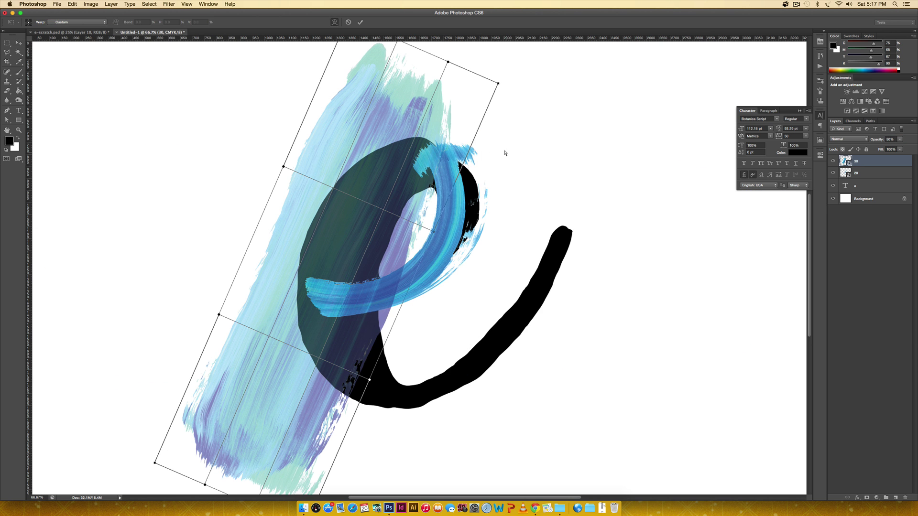
Warp the streak's upper end down and around so it curves over the top of the letter's stem
{"action": "mouse_move", "coordinate": [497, 82]}
{"action": "left_mouse_down"}
{"action": "mouse_move", "coordinate": [475, 160]}
{"action": "mouse_move", "coordinate": [395, 214]}
{"action": "left_mouse_up"}
{"action": "mouse_move", "coordinate": [398, 112]}
{"action": "left_mouse_down"}
{"action": "mouse_move", "coordinate": [425, 188]}
{"action": "mouse_move", "coordinate": [407, 199]}
{"action": "left_mouse_up"}
{"action": "mouse_move", "coordinate": [448, 133]}
{"action": "left_mouse_down"}
{"action": "mouse_move", "coordinate": [445, 211]}
{"action": "mouse_move", "coordinate": [448, 188]}
{"action": "left_mouse_up"}
{"action": "left_click_drag", "start_coordinate": [434, 303], "coordinate": [404, 288]}
{"action": "left_click_drag", "start_coordinate": [479, 255], "coordinate": [477, 278]}
{"action": "left_click_drag", "start_coordinate": [407, 199], "coordinate": [452, 206]}
{"action": "left_click_drag", "start_coordinate": [394, 213], "coordinate": [390, 199]}
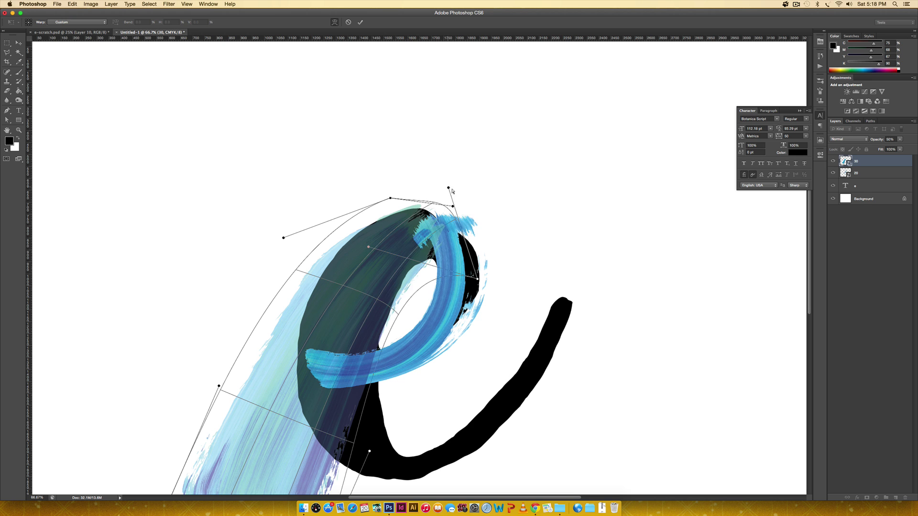
{"action": "left_click_drag", "start_coordinate": [448, 187], "coordinate": [498, 199]}
Warp the streak's lower corners onto the base of the letter and bend its sides and end edge along the thick curve
{"action": "scroll", "coordinate": [317, 452], "scroll_direction": "down", "scroll_amount": 4}
{"action": "scroll", "coordinate": [317, 453], "scroll_direction": "down", "scroll_amount": 1}
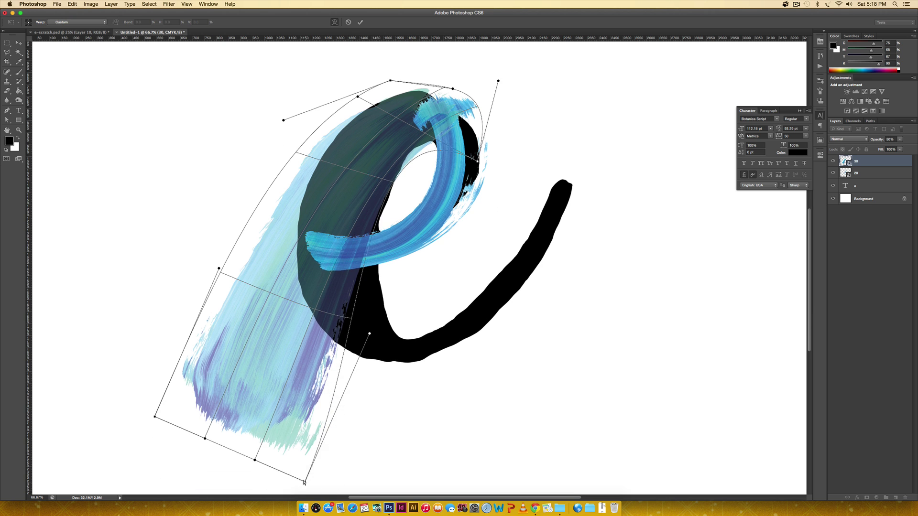
{"action": "left_click_drag", "start_coordinate": [305, 482], "coordinate": [434, 334]}
{"action": "left_click_drag", "start_coordinate": [155, 417], "coordinate": [378, 361]}
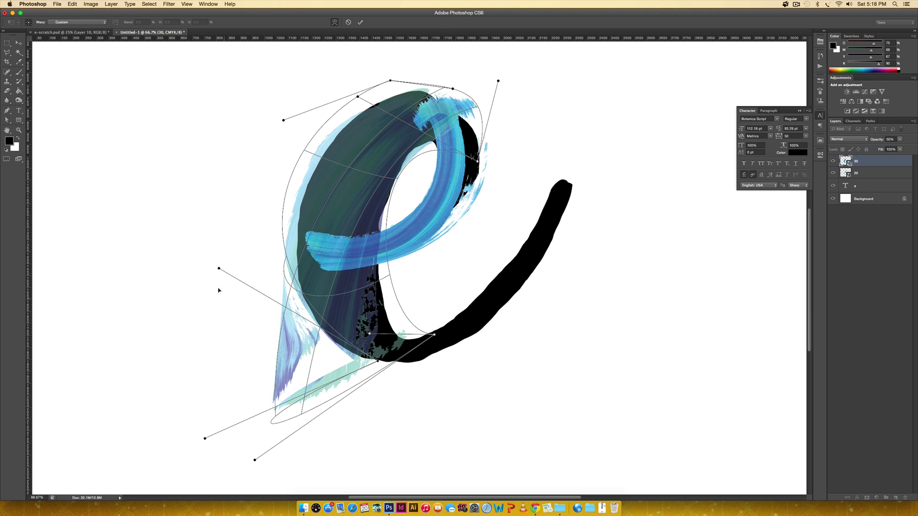
{"action": "left_click_drag", "start_coordinate": [219, 268], "coordinate": [204, 287]}
{"action": "mouse_move", "coordinate": [204, 439]}
{"action": "left_mouse_down"}
{"action": "mouse_move", "coordinate": [306, 396]}
{"action": "mouse_move", "coordinate": [345, 366]}
{"action": "left_mouse_up"}
{"action": "mouse_move", "coordinate": [254, 460]}
{"action": "left_mouse_down"}
{"action": "mouse_move", "coordinate": [390, 395]}
{"action": "mouse_move", "coordinate": [432, 363]}
{"action": "mouse_move", "coordinate": [434, 330]}
{"action": "left_mouse_up"}
{"action": "left_click_drag", "start_coordinate": [369, 329], "coordinate": [350, 354]}
{"action": "left_click_drag", "start_coordinate": [283, 120], "coordinate": [294, 126]}
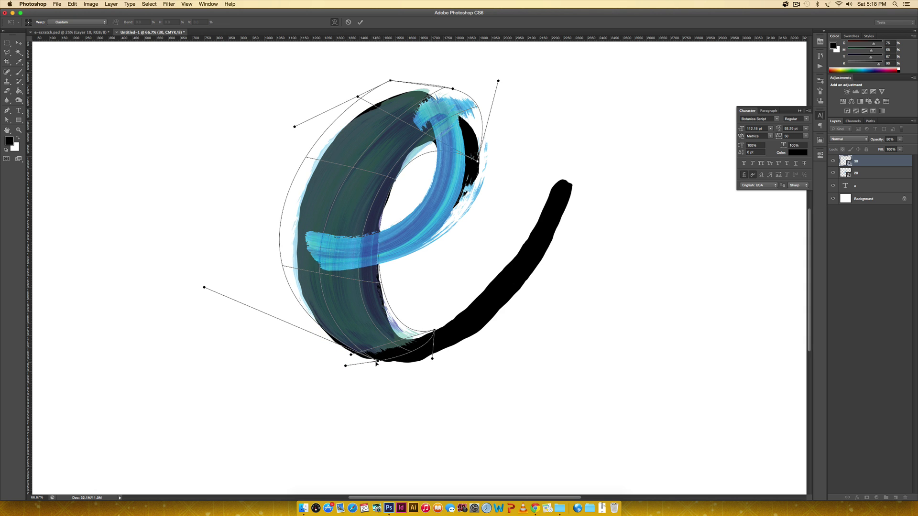
Refine the warp at the streak's lower outer corner and upper end to match the letter outline, and apply it
{"action": "left_click_drag", "start_coordinate": [204, 287], "coordinate": [209, 307]}
{"action": "left_click_drag", "start_coordinate": [372, 365], "coordinate": [380, 369]}
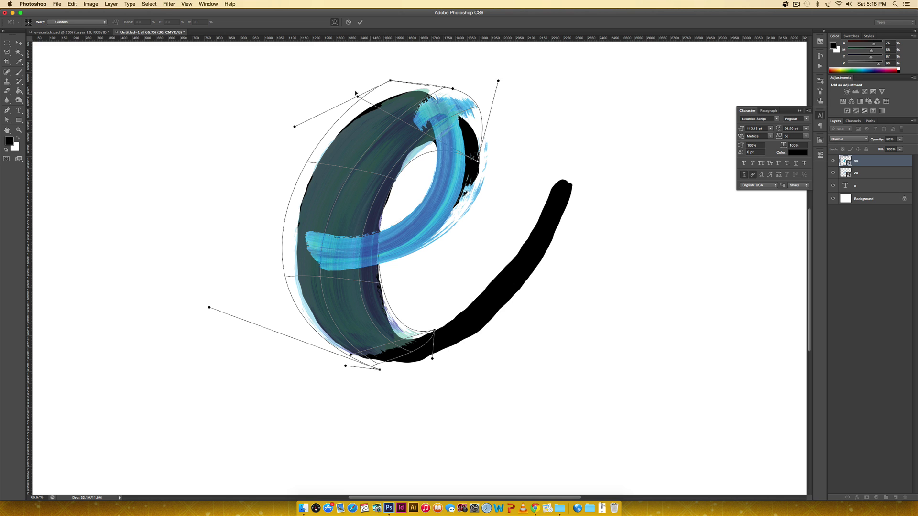
{"action": "left_click_drag", "start_coordinate": [358, 96], "coordinate": [361, 82]}
{"action": "left_click_drag", "start_coordinate": [498, 81], "coordinate": [480, 125]}
{"action": "left_click_drag", "start_coordinate": [452, 89], "coordinate": [461, 88]}
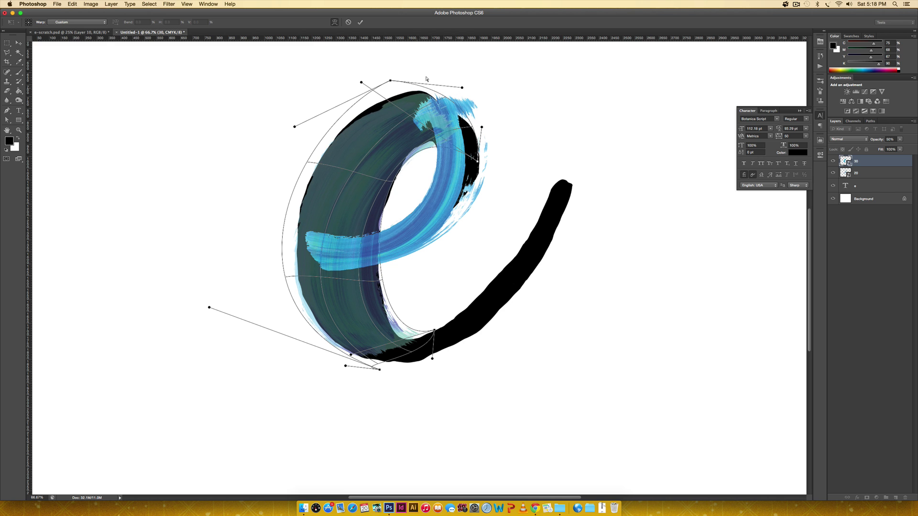
{"action": "left_click_drag", "start_coordinate": [390, 81], "coordinate": [395, 82]}
{"action": "left_click_drag", "start_coordinate": [295, 127], "coordinate": [348, 88]}
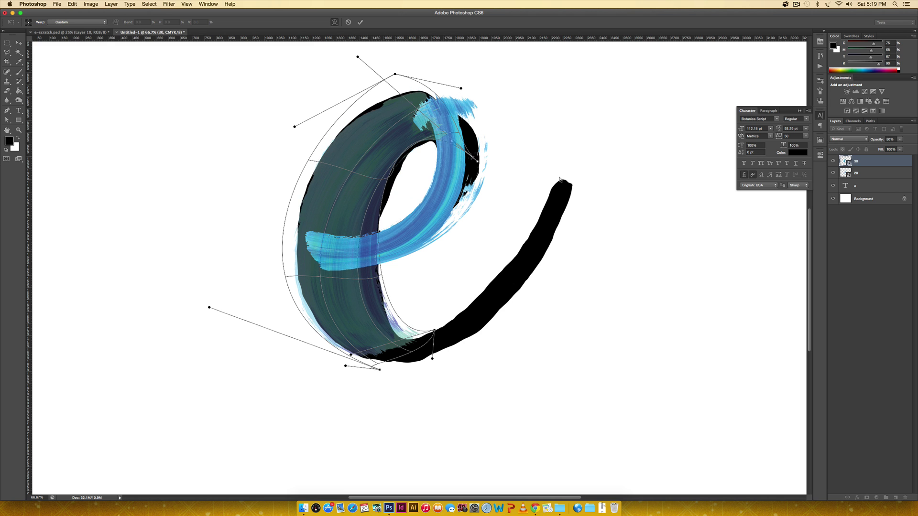
{"action": "key", "text": "Return"}
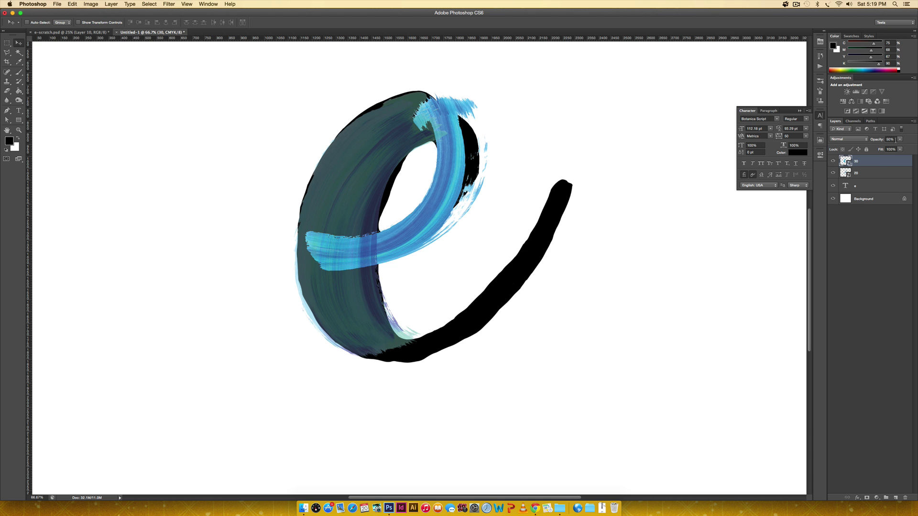
Set the wide streak layer's opacity to 100% and inspect both streaks by temporarily hiding the letter "e" layer
{"action": "left_click", "coordinate": [895, 140]}
{"action": "type", "text": "100"}
{"action": "key", "text": "Return"}
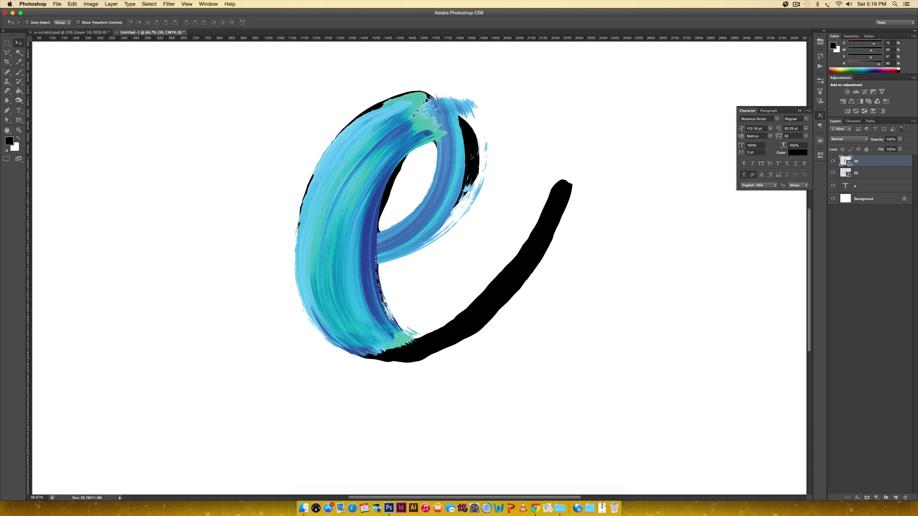
{"action": "left_click", "coordinate": [833, 185]}
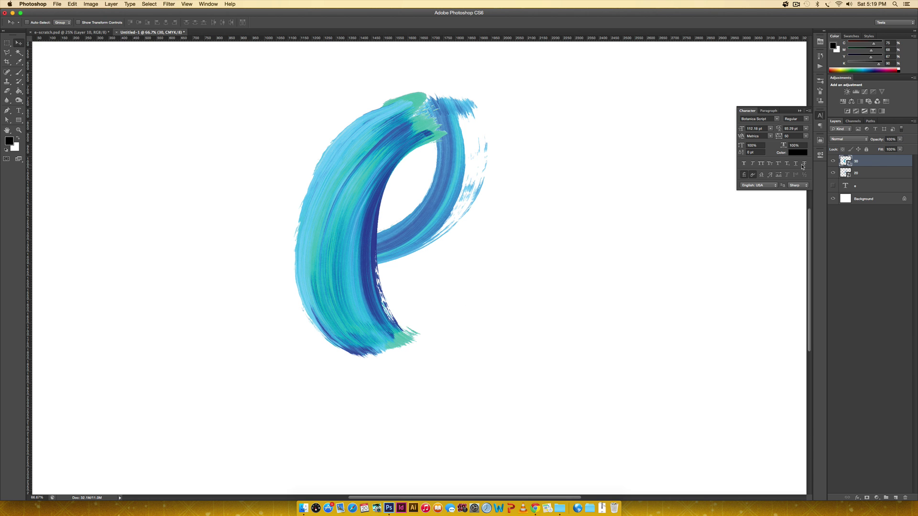
{"action": "key", "text": "super+minus"}
{"action": "key", "text": "super+minus"}
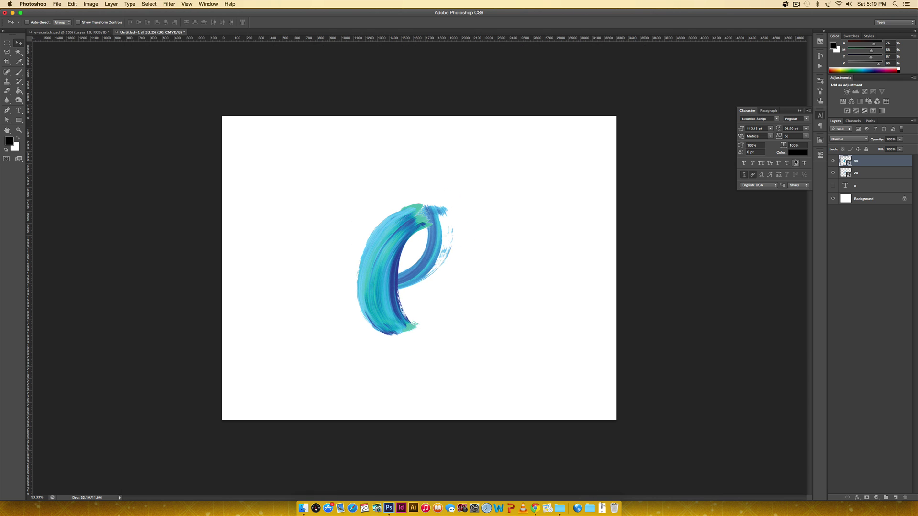
{"action": "key", "text": "super+plus"}
{"action": "key", "text": "super+plus"}
{"action": "key", "text": "super+plus"}
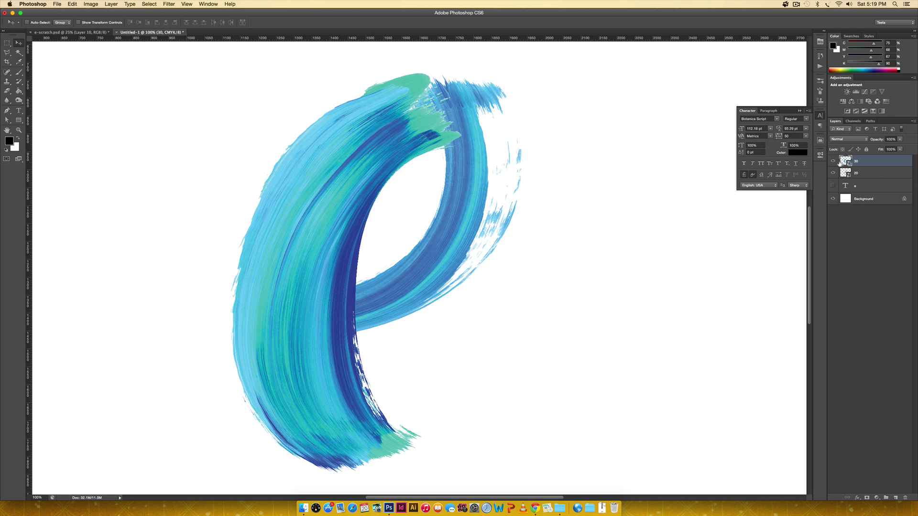
{"action": "left_click", "coordinate": [832, 185]}
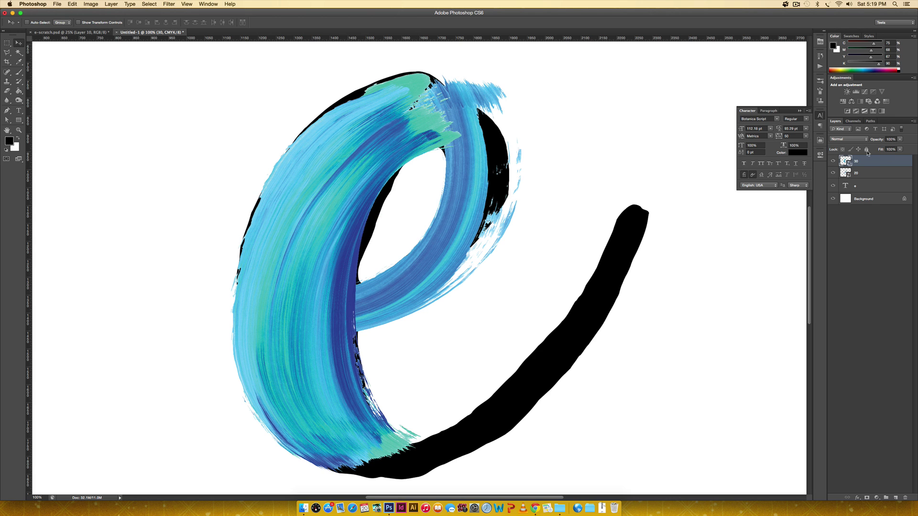
Warp the wide streak again, extending its upper end toward the bowl and pushing its outer edge out to cover the letter
{"action": "key", "text": "ctrl+t"}
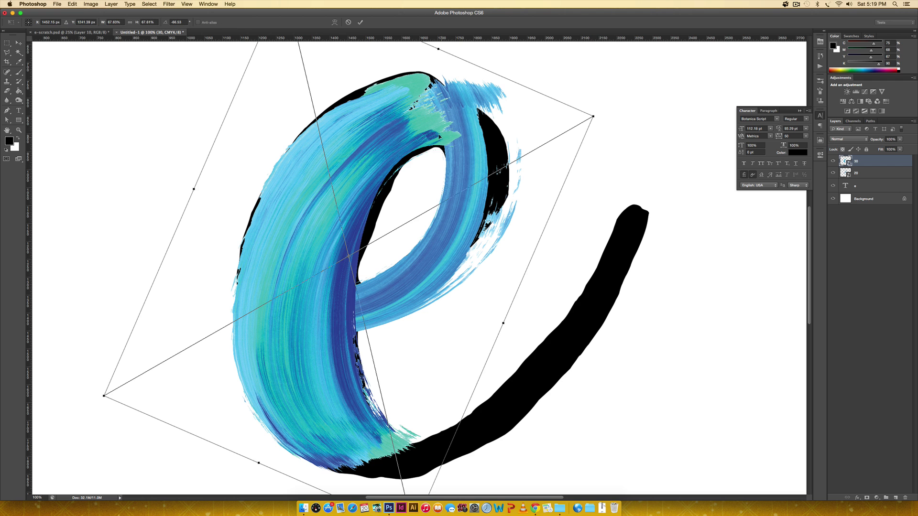
{"action": "right_click", "coordinate": [403, 126]}
{"action": "left_click", "coordinate": [415, 178]}
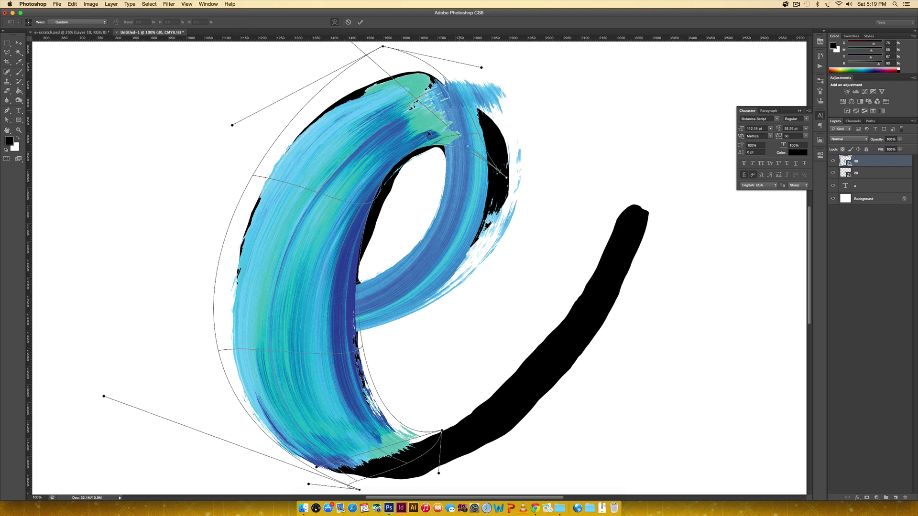
{"action": "left_click_drag", "start_coordinate": [384, 45], "coordinate": [397, 44]}
{"action": "left_click_drag", "start_coordinate": [480, 67], "coordinate": [498, 67]}
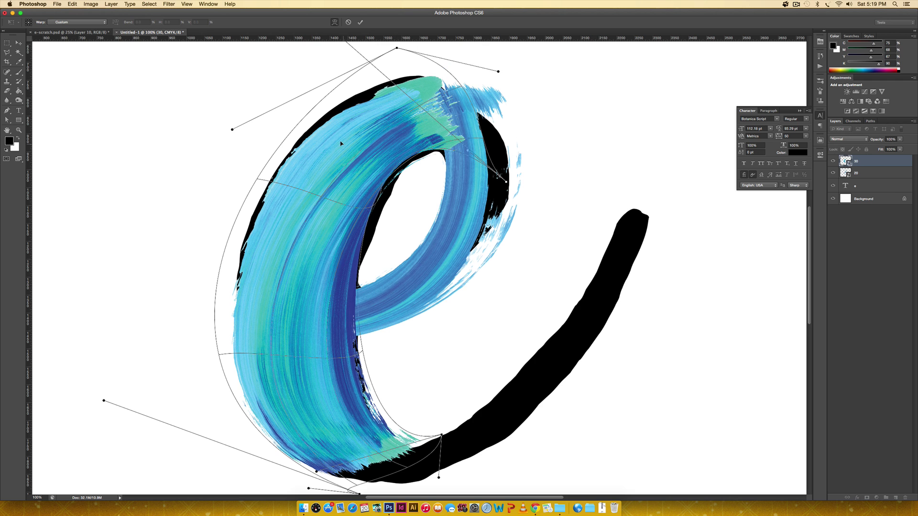
{"action": "scroll", "coordinate": [341, 142], "scroll_direction": "up", "scroll_amount": 2}
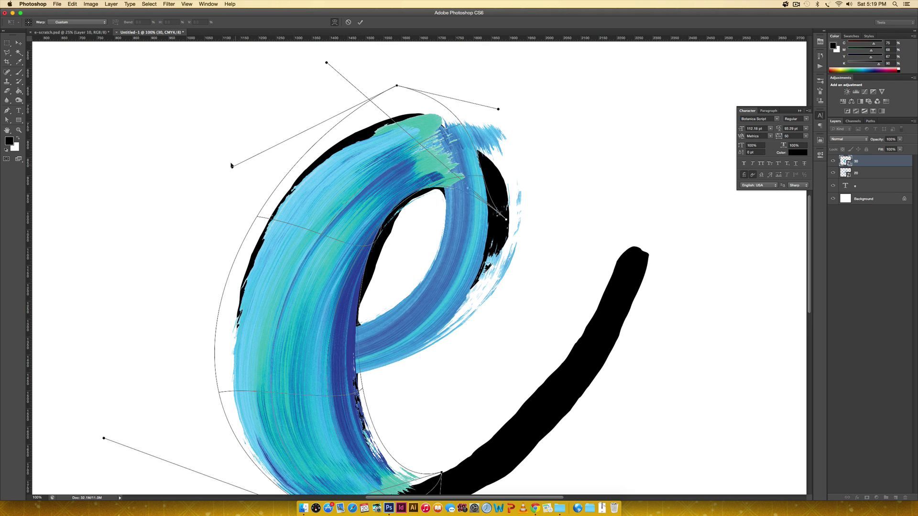
{"action": "left_click_drag", "start_coordinate": [232, 166], "coordinate": [223, 112]}
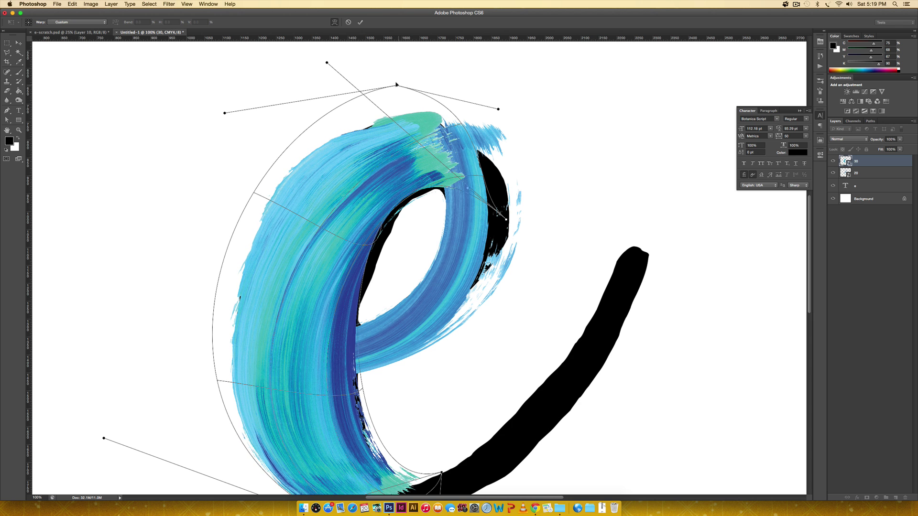
{"action": "mouse_move", "coordinate": [396, 84]}
{"action": "left_mouse_down"}
{"action": "mouse_move", "coordinate": [405, 80]}
{"action": "mouse_move", "coordinate": [393, 85]}
{"action": "left_mouse_up"}
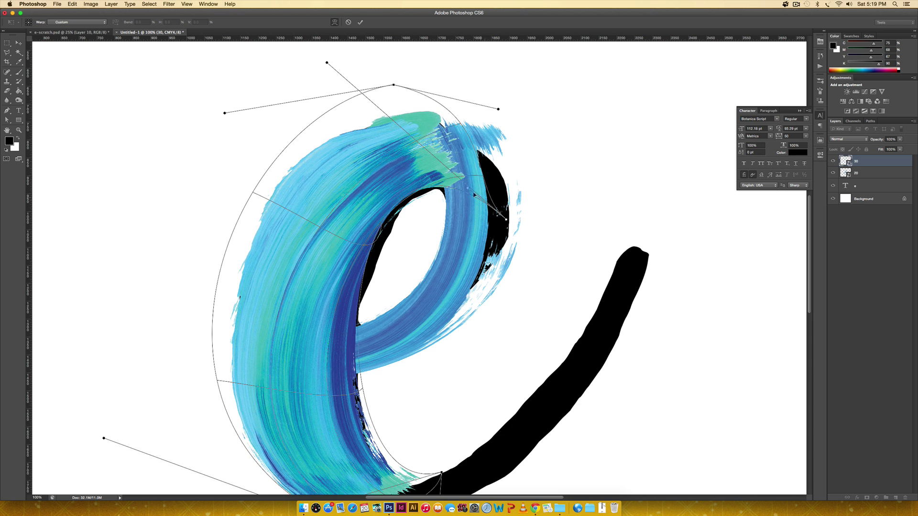
{"action": "left_click_drag", "start_coordinate": [466, 186], "coordinate": [467, 201]}
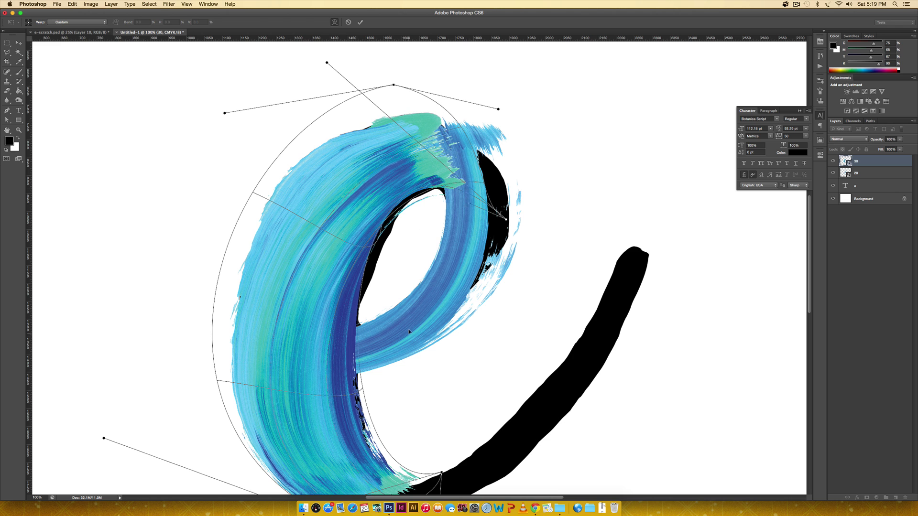
Nudge the wide streak's lower inner corner down, push its inner edge toward the letter's opening and apply the warp
{"action": "left_click_drag", "start_coordinate": [442, 472], "coordinate": [441, 475]}
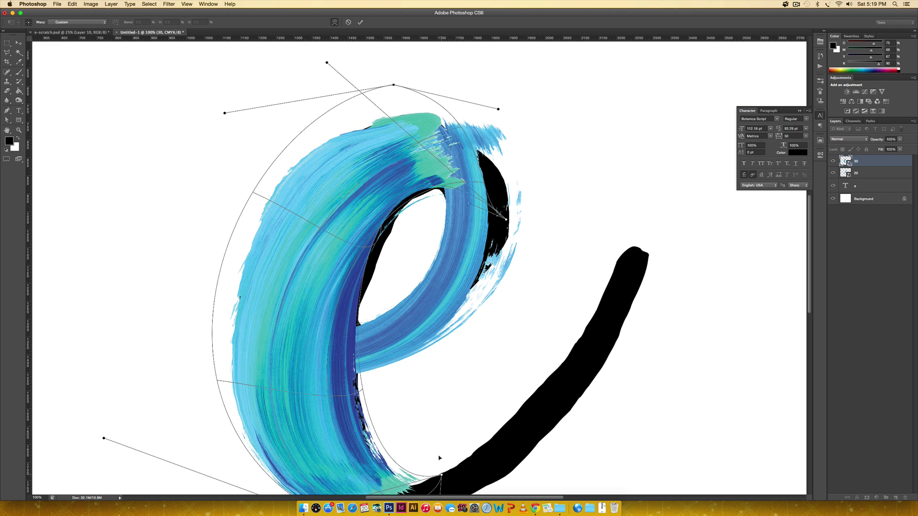
{"action": "scroll", "coordinate": [436, 435], "scroll_direction": "down", "scroll_amount": 3}
{"action": "left_click_drag", "start_coordinate": [316, 488], "coordinate": [333, 483]}
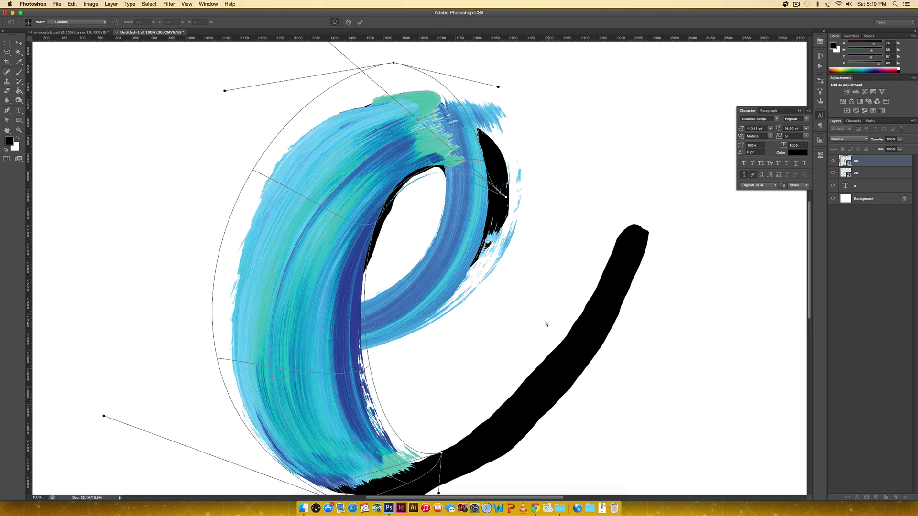
{"action": "key", "text": "Return"}
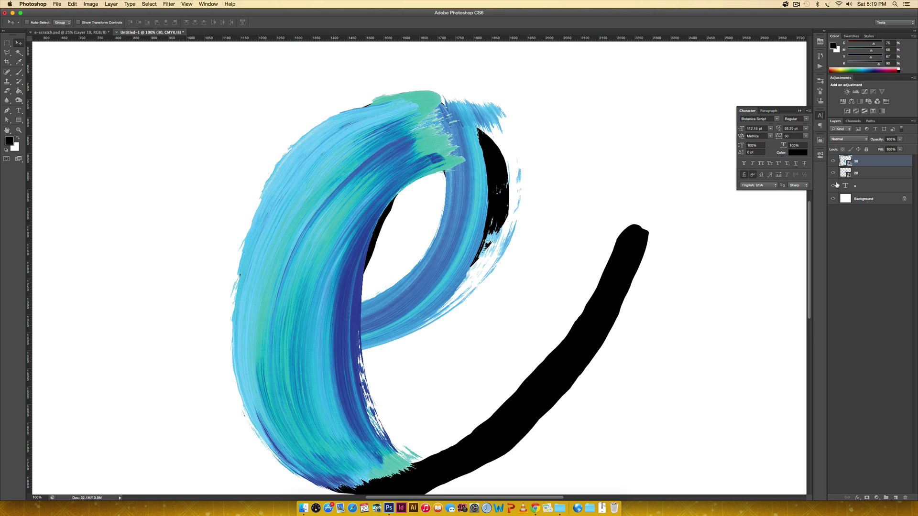
Inspect both warped streaks as a whole with the letter "e" layer temporarily hidden
{"action": "left_click", "coordinate": [833, 186]}
{"action": "scroll", "coordinate": [662, 170], "scroll_direction": "down", "scroll_amount": 5}
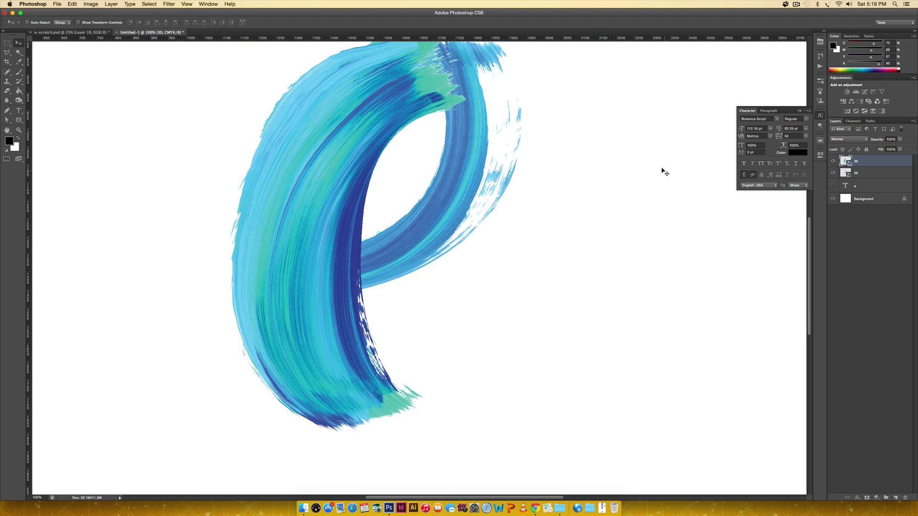
{"action": "key", "text": "super+minus"}
{"action": "key", "text": "super+minus"}
{"action": "key", "text": "super+minus"}
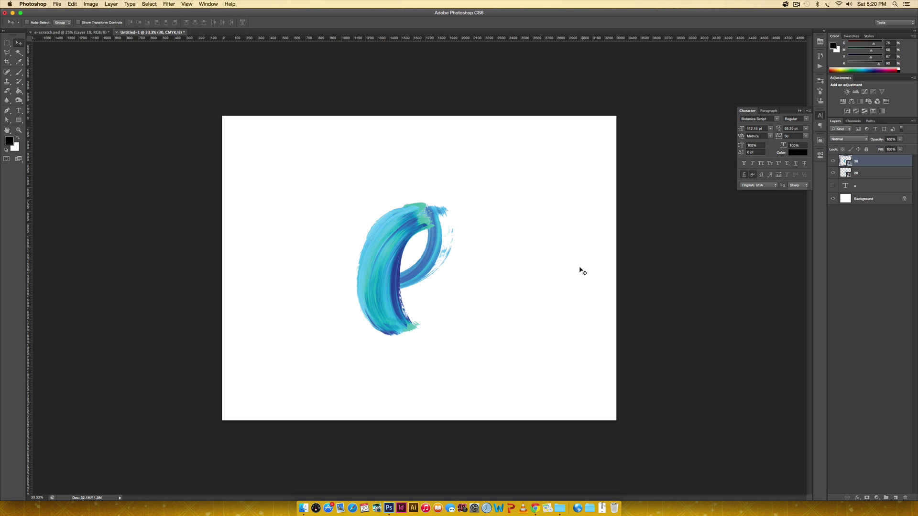
{"action": "key", "text": "super+plus"}
{"action": "key", "text": "super+plus"}
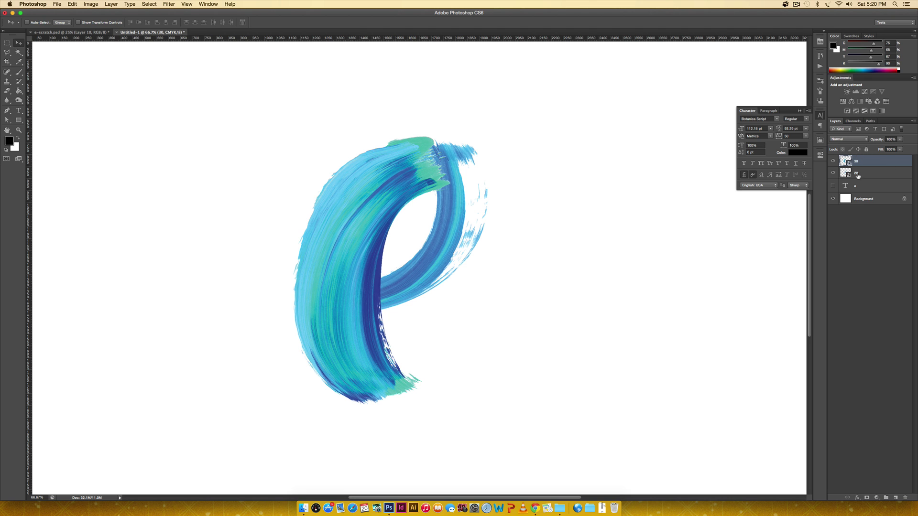
{"action": "left_click", "coordinate": [834, 186]}
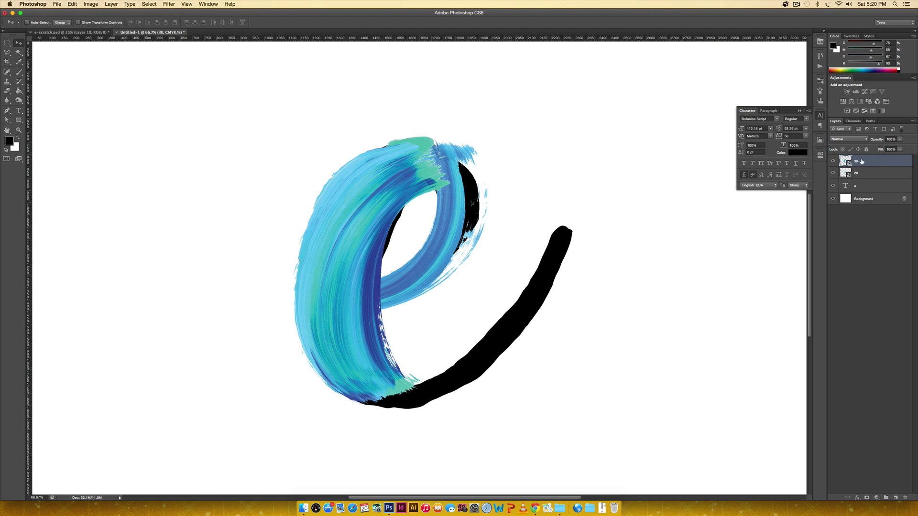
Place the paint streak image 33.png from the abstract transparent-pngs folder into the document
{"action": "left_click", "coordinate": [61, 4]}
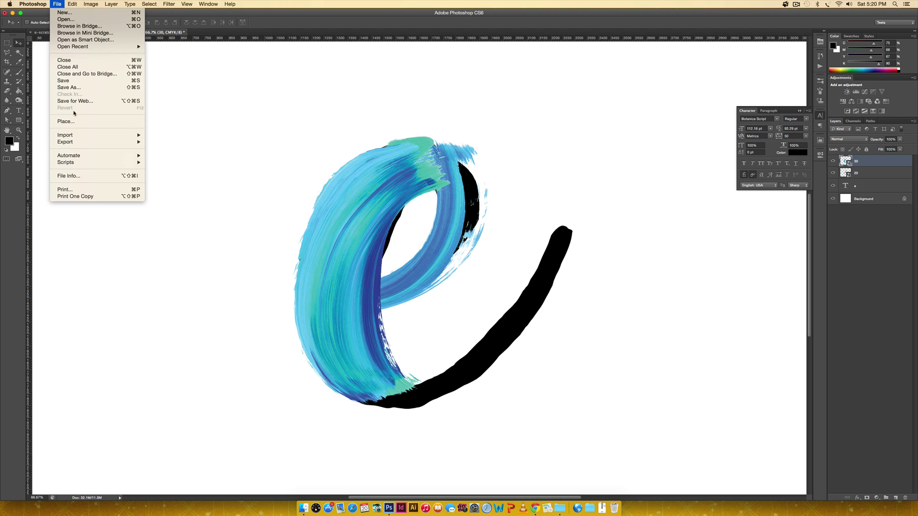
{"action": "left_click", "coordinate": [96, 120]}
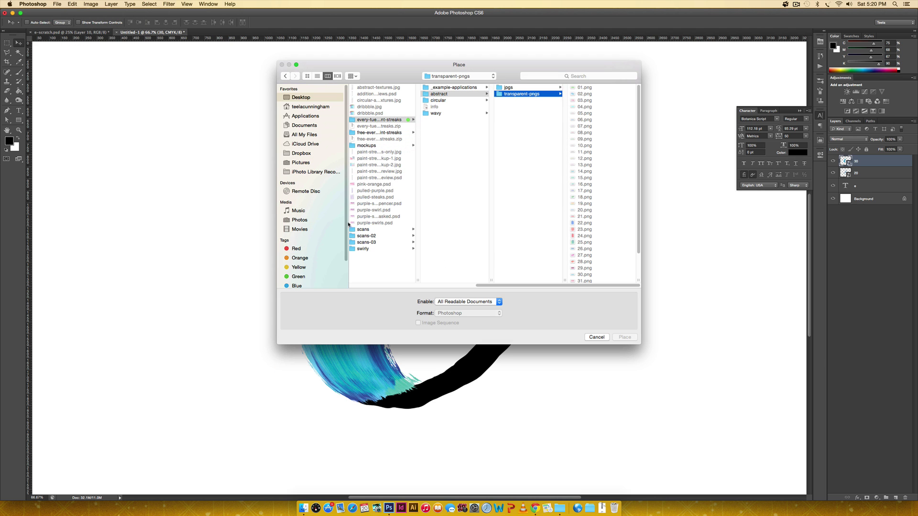
{"action": "scroll", "coordinate": [580, 260], "scroll_direction": "down", "scroll_amount": 2}
{"action": "left_click", "coordinate": [583, 267]}
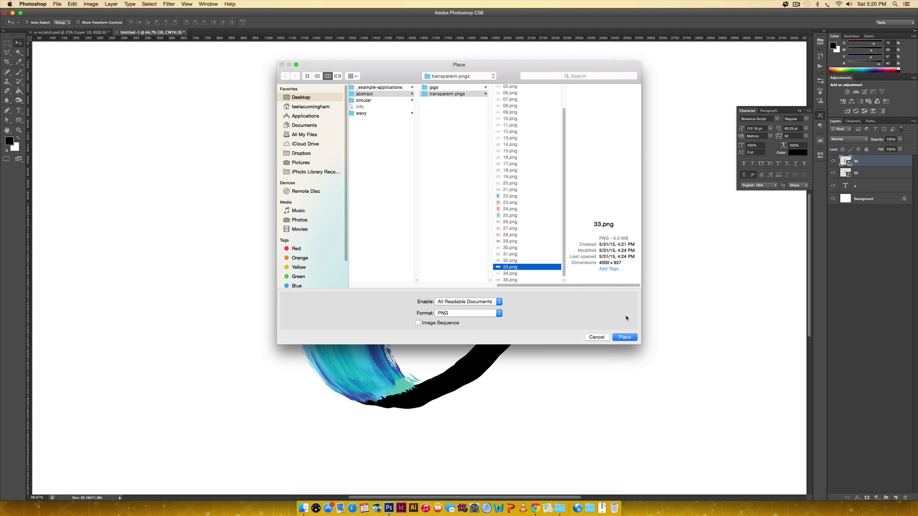
{"action": "left_click", "coordinate": [624, 337]}
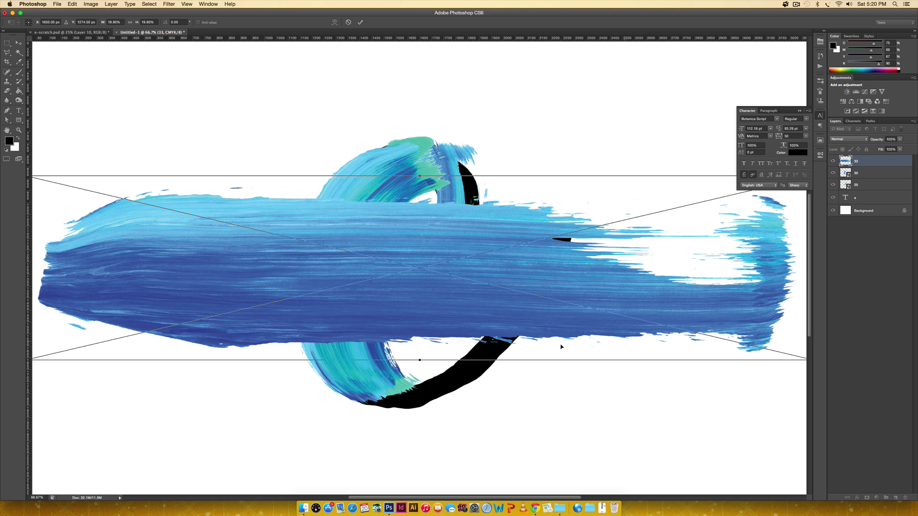
Scale the placed streak proportionally to about 7.17% and move it over the lower part of the letter's tail
{"action": "left_click_drag", "start_coordinate": [356, 241], "coordinate": [382, 260]}
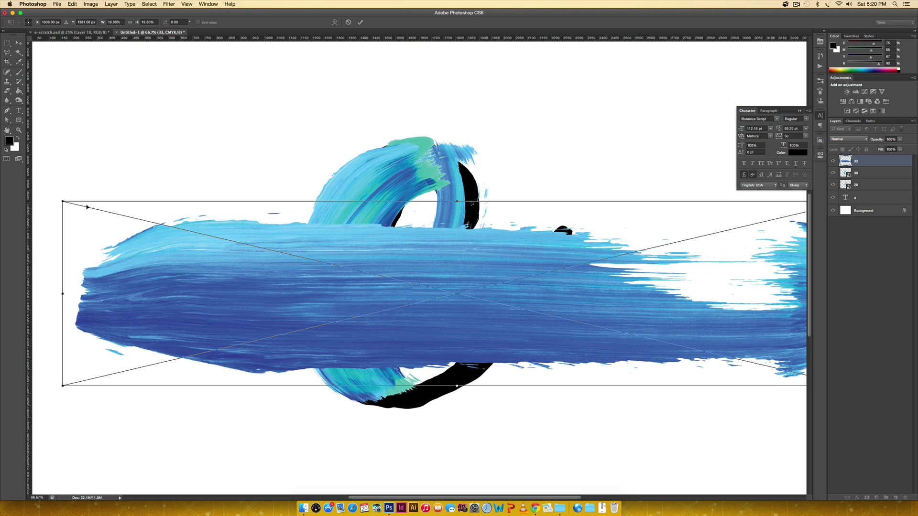
{"action": "left_click_drag", "start_coordinate": [63, 201], "coordinate": [565, 319]}
{"action": "left_click_drag", "start_coordinate": [711, 350], "coordinate": [537, 365]}
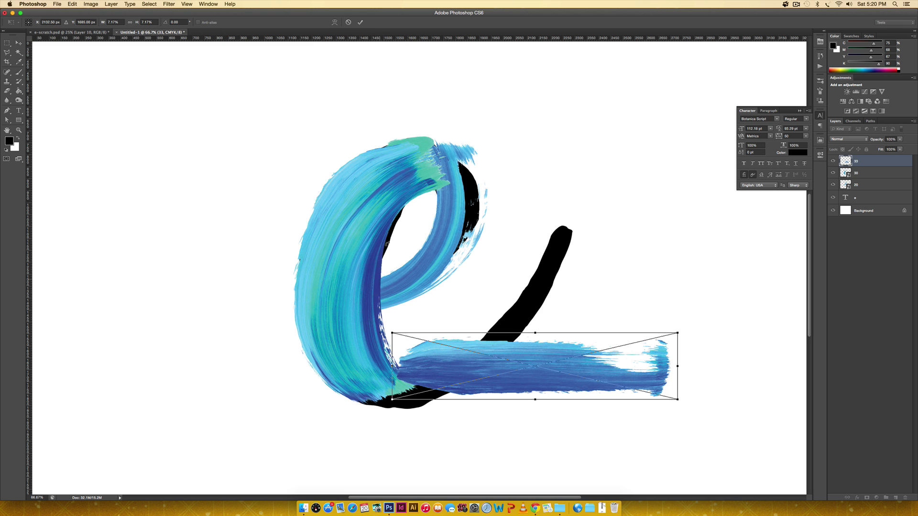
Rotate the streak to about -47.5° along the tail with its dry-brush end upward, reposition it over the tail and commit the placement
{"action": "mouse_move", "coordinate": [681, 326]}
{"action": "left_mouse_down"}
{"action": "mouse_move", "coordinate": [679, 377]}
{"action": "mouse_move", "coordinate": [533, 438]}
{"action": "mouse_move", "coordinate": [452, 428]}
{"action": "mouse_move", "coordinate": [459, 448]}
{"action": "left_mouse_up"}
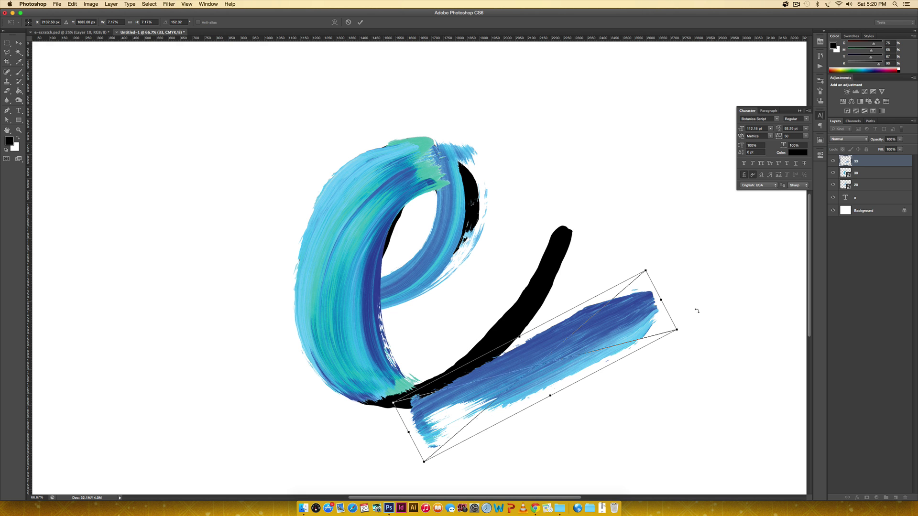
{"action": "mouse_move", "coordinate": [685, 327]}
{"action": "left_mouse_down"}
{"action": "mouse_move", "coordinate": [619, 204]}
{"action": "mouse_move", "coordinate": [529, 220]}
{"action": "mouse_move", "coordinate": [451, 333]}
{"action": "mouse_move", "coordinate": [499, 364]}
{"action": "mouse_move", "coordinate": [519, 363]}
{"action": "left_mouse_up"}
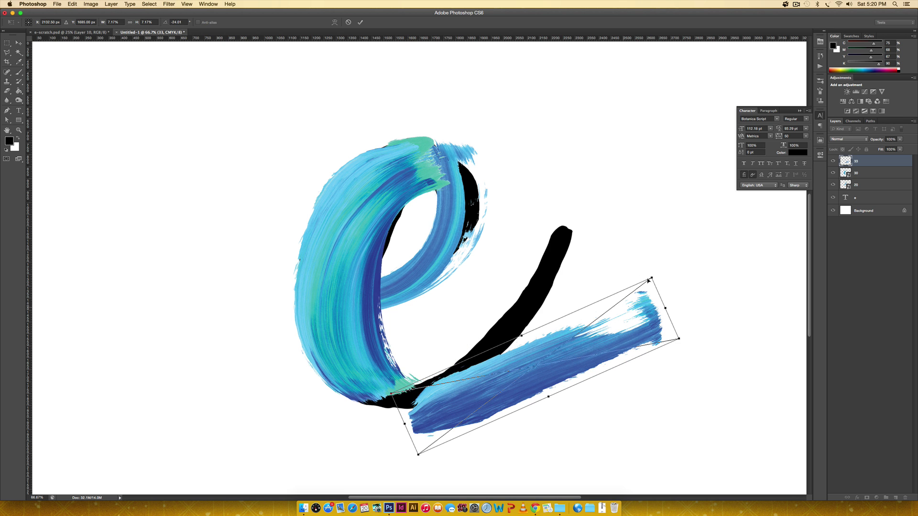
{"action": "left_click_drag", "start_coordinate": [647, 311], "coordinate": [608, 290]}
{"action": "mouse_move", "coordinate": [649, 321]}
{"action": "left_mouse_down"}
{"action": "mouse_move", "coordinate": [645, 248]}
{"action": "mouse_move", "coordinate": [650, 259]}
{"action": "left_mouse_up"}
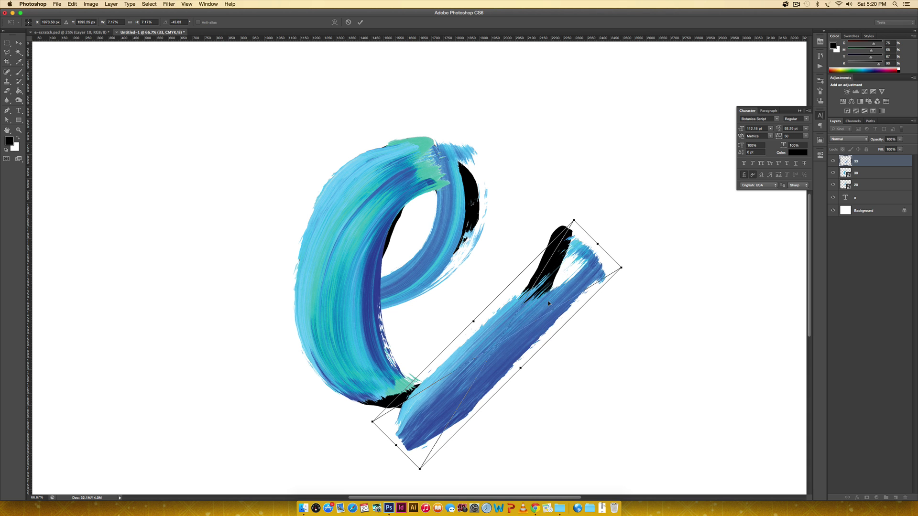
{"action": "left_click_drag", "start_coordinate": [545, 299], "coordinate": [535, 299]}
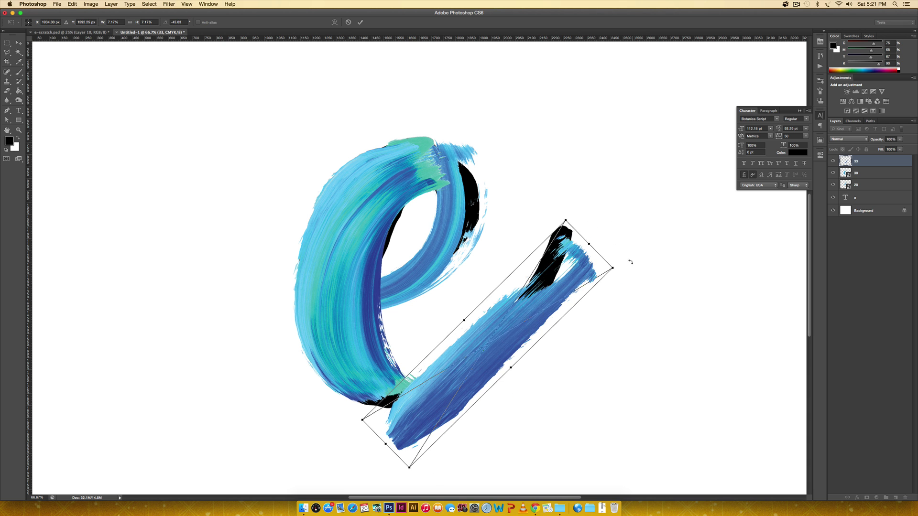
{"action": "mouse_move", "coordinate": [629, 260]}
{"action": "left_mouse_down"}
{"action": "mouse_move", "coordinate": [626, 217]}
{"action": "mouse_move", "coordinate": [610, 257]}
{"action": "left_mouse_up"}
{"action": "left_click_drag", "start_coordinate": [549, 284], "coordinate": [555, 280]}
{"action": "key", "text": "Return"}
Set the tail streak layer's opacity to 50%
{"action": "double_click", "coordinate": [890, 139]}
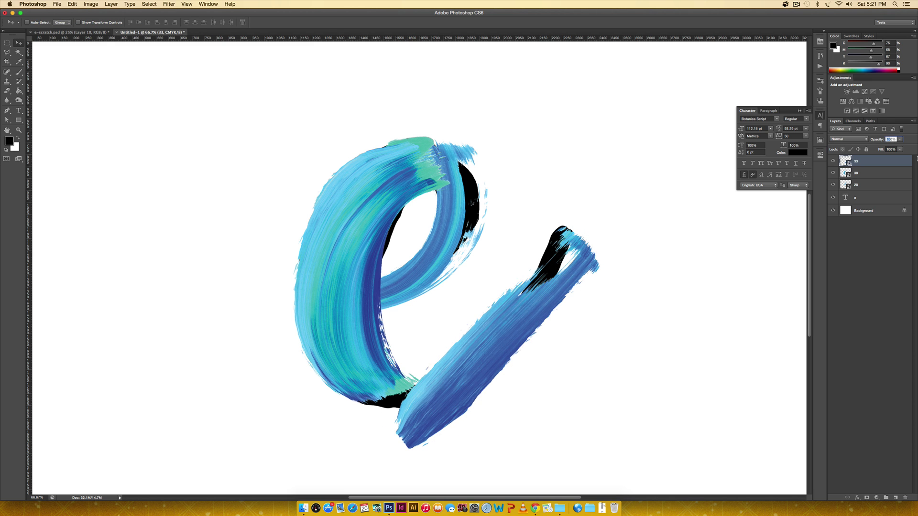
{"action": "type", "text": "50"}
{"action": "key", "text": "Return"}
Start warping the tail streak, bending its upper end inward to follow the tip of the letter's tail
{"action": "key", "text": "ctrl+t"}
{"action": "right_click", "coordinate": [569, 262]}
{"action": "left_click", "coordinate": [593, 319]}
{"action": "key", "text": "super+equal"}
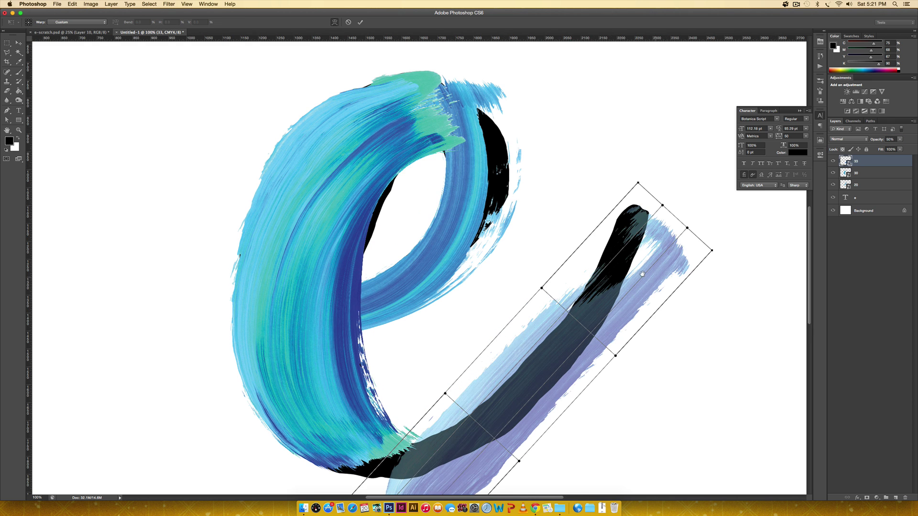
{"action": "left_click_drag", "start_coordinate": [641, 273], "coordinate": [571, 248]}
{"action": "left_click_drag", "start_coordinate": [568, 159], "coordinate": [540, 145]}
{"action": "left_click_drag", "start_coordinate": [641, 226], "coordinate": [624, 201]}
{"action": "mouse_move", "coordinate": [617, 203]}
{"action": "left_mouse_down"}
{"action": "mouse_move", "coordinate": [590, 173]}
{"action": "mouse_move", "coordinate": [620, 191]}
{"action": "left_mouse_up"}
{"action": "left_click_drag", "start_coordinate": [541, 145], "coordinate": [519, 142]}
Warp the tail streak's lower end in behind the wide streak's base and curve it along the bottom of the letter
{"action": "scroll", "coordinate": [369, 361], "scroll_direction": "down", "scroll_amount": 3}
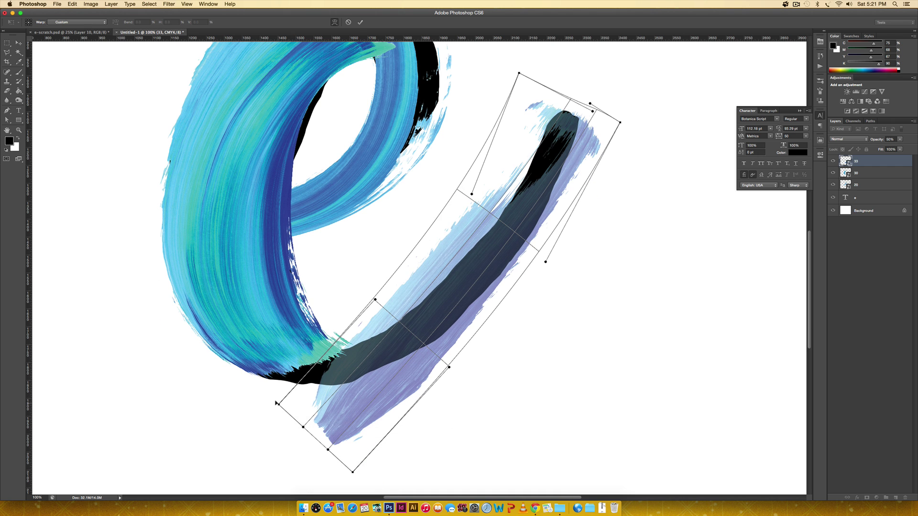
{"action": "left_click_drag", "start_coordinate": [279, 405], "coordinate": [213, 319]}
{"action": "left_click_drag", "start_coordinate": [352, 471], "coordinate": [290, 405]}
{"action": "left_click_drag", "start_coordinate": [327, 450], "coordinate": [247, 387]}
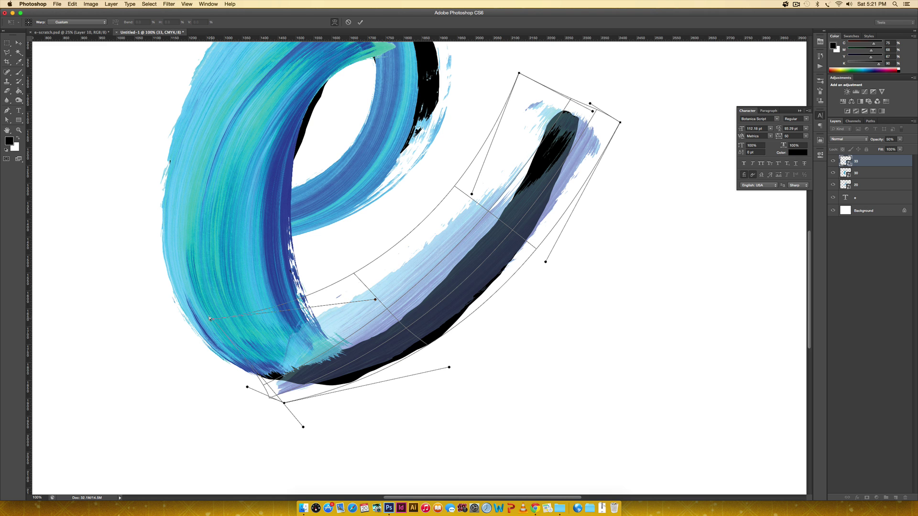
{"action": "left_click_drag", "start_coordinate": [213, 319], "coordinate": [201, 274]}
{"action": "left_click_drag", "start_coordinate": [304, 427], "coordinate": [215, 319]}
{"action": "mouse_move", "coordinate": [375, 299]}
{"action": "left_mouse_down"}
{"action": "mouse_move", "coordinate": [455, 394]}
{"action": "mouse_move", "coordinate": [436, 423]}
{"action": "left_mouse_up"}
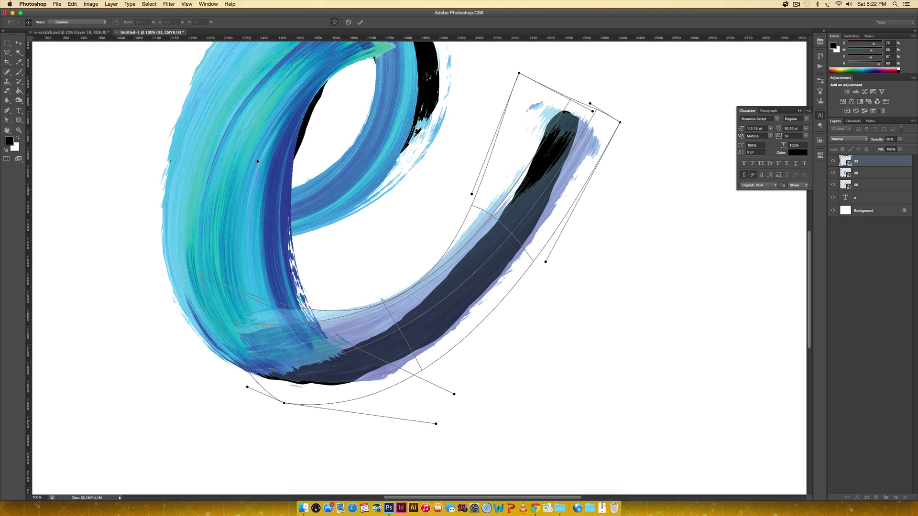
Refine the warp at the streak's lower end, drawing its inner edge down toward the letter outline
{"action": "scroll", "coordinate": [257, 159], "scroll_direction": "up", "scroll_amount": 1}
{"action": "left_click_drag", "start_coordinate": [201, 279], "coordinate": [200, 272]}
{"action": "left_click_drag", "start_coordinate": [455, 398], "coordinate": [446, 452]}
{"action": "left_click_drag", "start_coordinate": [198, 273], "coordinate": [240, 306]}
{"action": "mouse_move", "coordinate": [432, 425]}
{"action": "left_mouse_down"}
{"action": "mouse_move", "coordinate": [429, 415]}
{"action": "mouse_move", "coordinate": [418, 437]}
{"action": "left_mouse_up"}
{"action": "left_click_drag", "start_coordinate": [203, 319], "coordinate": [223, 332]}
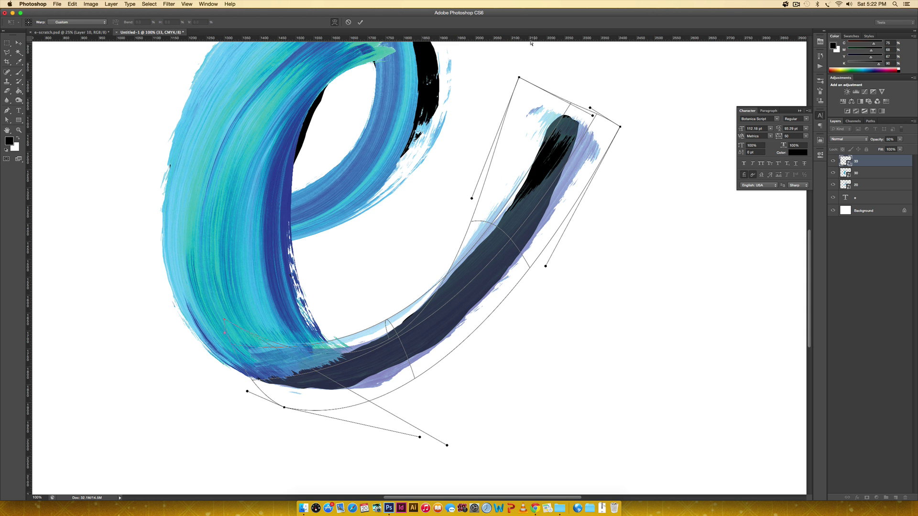
Adjust the streak's upper corners and inner-edge handles to smooth its curve along the tail, and apply the warp
{"action": "left_click_drag", "start_coordinate": [519, 77], "coordinate": [531, 95]}
{"action": "left_click_drag", "start_coordinate": [447, 445], "coordinate": [422, 324]}
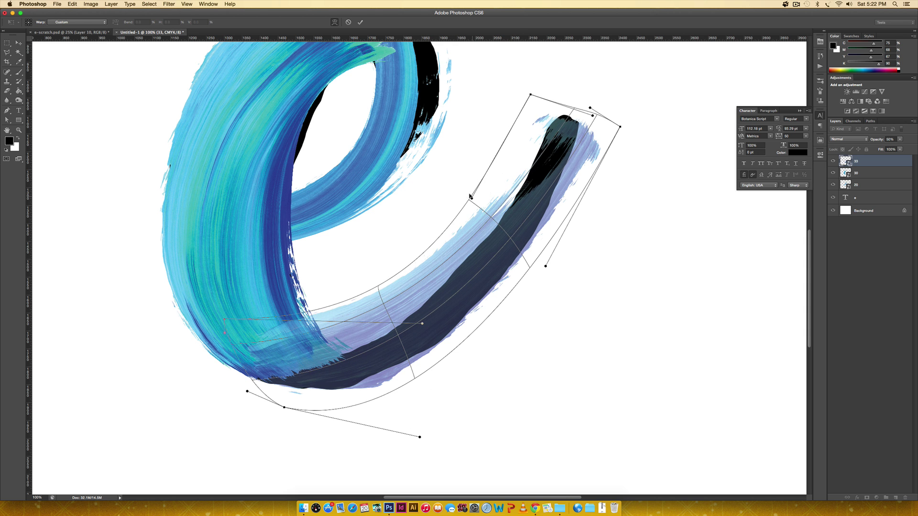
{"action": "left_click_drag", "start_coordinate": [471, 196], "coordinate": [468, 222]}
{"action": "left_click_drag", "start_coordinate": [224, 318], "coordinate": [206, 281]}
{"action": "mouse_move", "coordinate": [422, 324]}
{"action": "left_mouse_down"}
{"action": "mouse_move", "coordinate": [380, 405]}
{"action": "mouse_move", "coordinate": [386, 411]}
{"action": "left_mouse_up"}
{"action": "left_click_drag", "start_coordinate": [530, 95], "coordinate": [522, 86]}
{"action": "left_click_drag", "start_coordinate": [619, 126], "coordinate": [613, 122]}
{"action": "left_click_drag", "start_coordinate": [522, 86], "coordinate": [516, 84]}
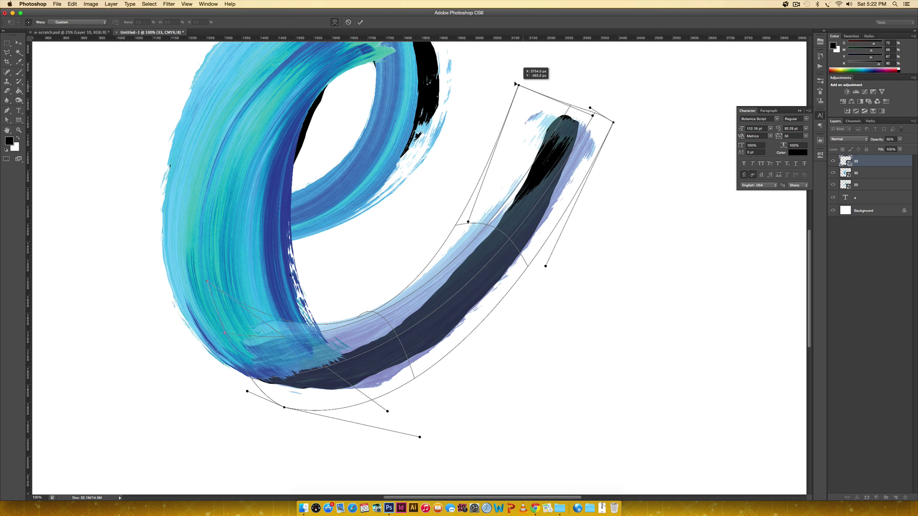
{"action": "left_click_drag", "start_coordinate": [468, 222], "coordinate": [477, 249]}
{"action": "mouse_move", "coordinate": [387, 411]}
{"action": "left_mouse_down"}
{"action": "mouse_move", "coordinate": [376, 422]}
{"action": "mouse_move", "coordinate": [384, 430]}
{"action": "left_mouse_up"}
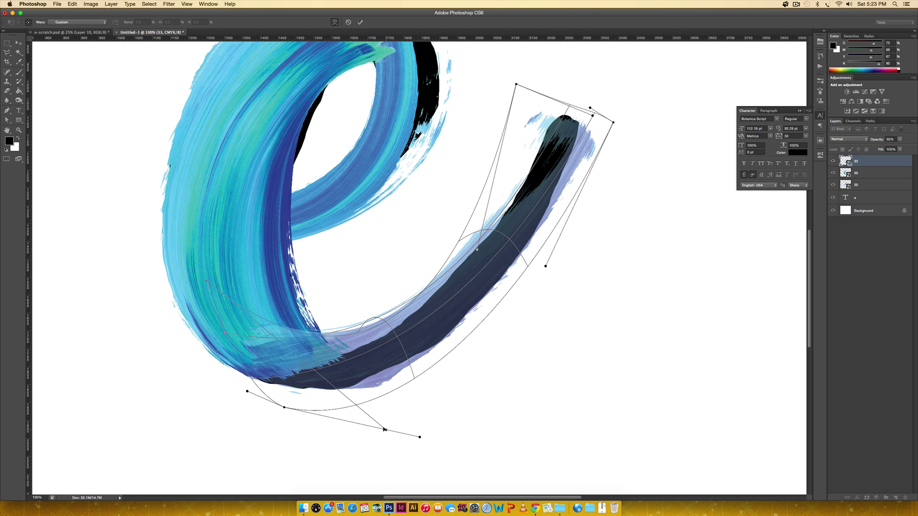
{"action": "key", "text": "Return"}
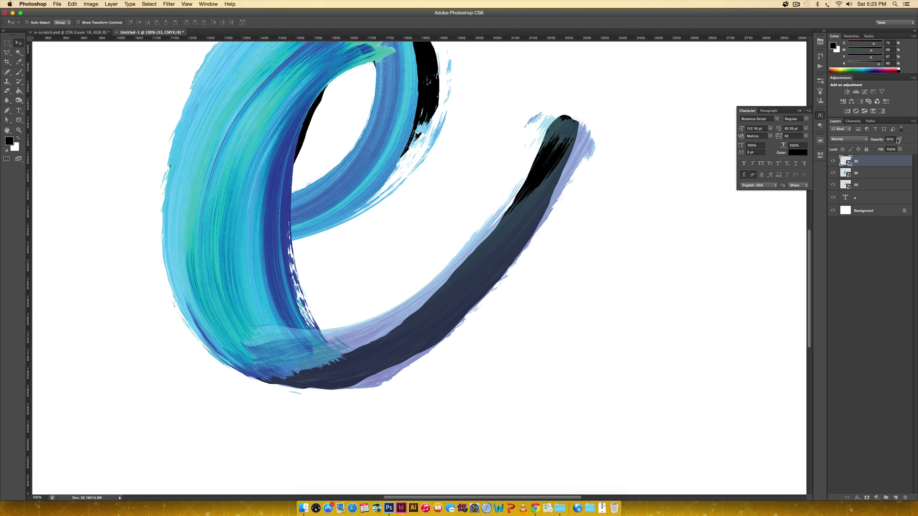
Set the tail streak layer's opacity to 100% and move it directly below the wide streak's layer
{"action": "left_click", "coordinate": [876, 137]}
{"action": "type", "text": "100"}
{"action": "key", "text": "Return"}
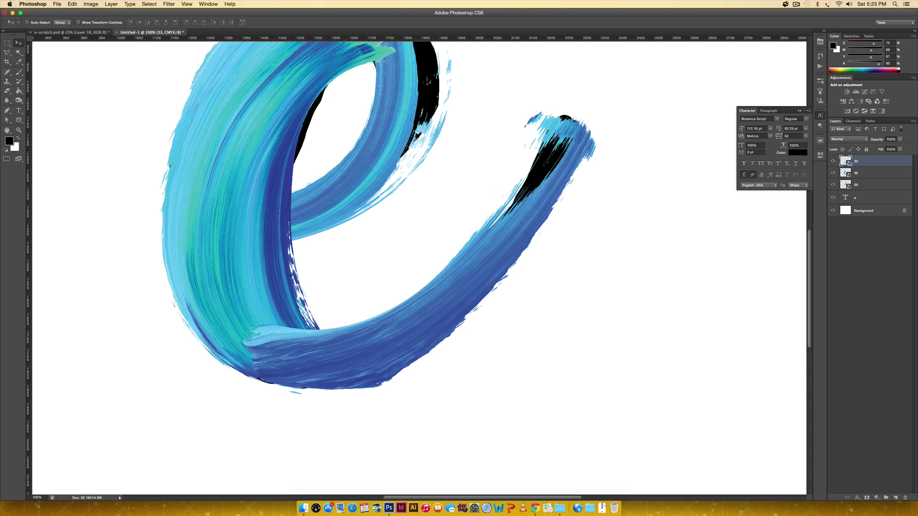
{"action": "left_click_drag", "start_coordinate": [867, 162], "coordinate": [837, 184]}
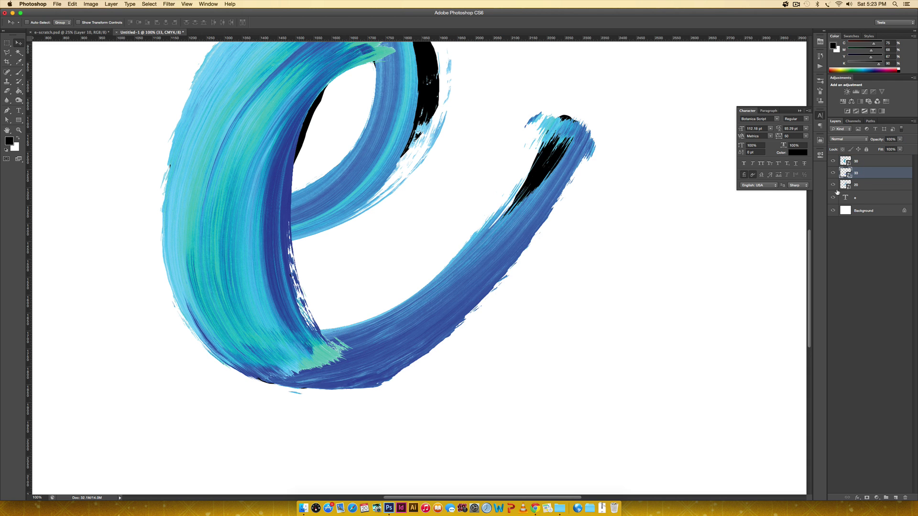
Hide the letter "e" layer and inspect the three streaks as a complete letter
{"action": "left_click", "coordinate": [833, 198]}
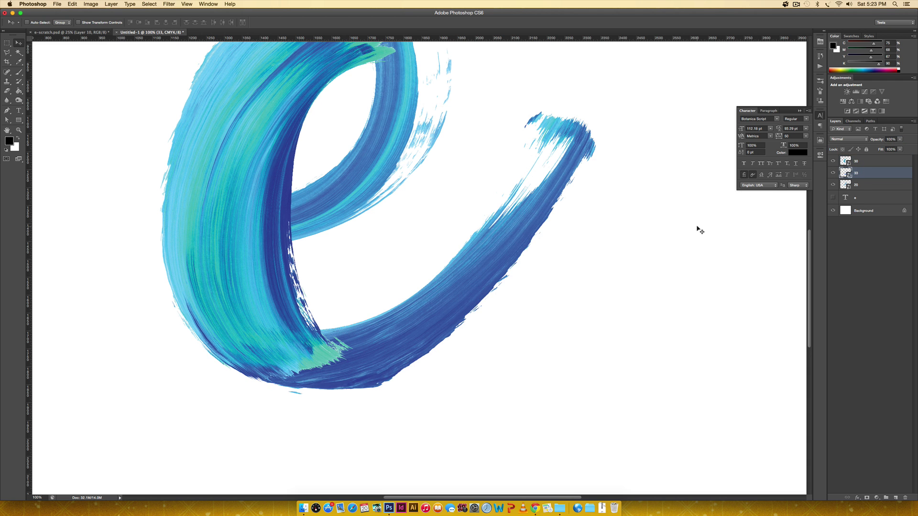
{"action": "key", "text": "super+minus"}
{"action": "key", "text": "super+minus"}
{"action": "key", "text": "super+minus"}
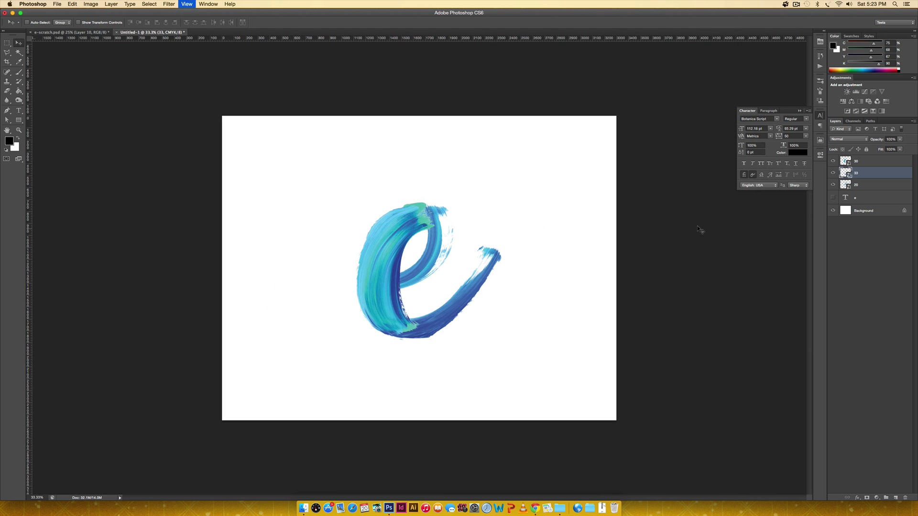
{"action": "key", "text": "super+plus"}
{"action": "key", "text": "super+plus"}
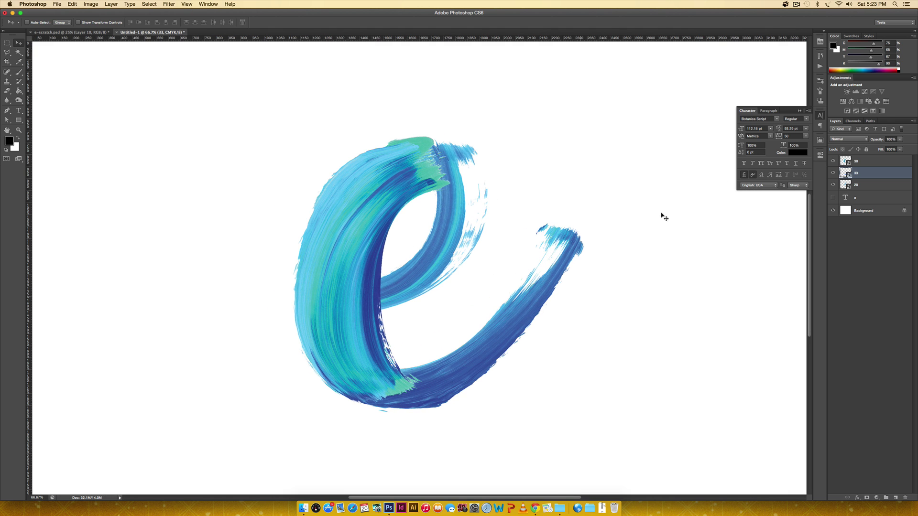
Warp the tail streak again, lifting its lower edge slightly and smoothing its outer and inner curves, and apply the warp
{"action": "key", "text": "super+t"}
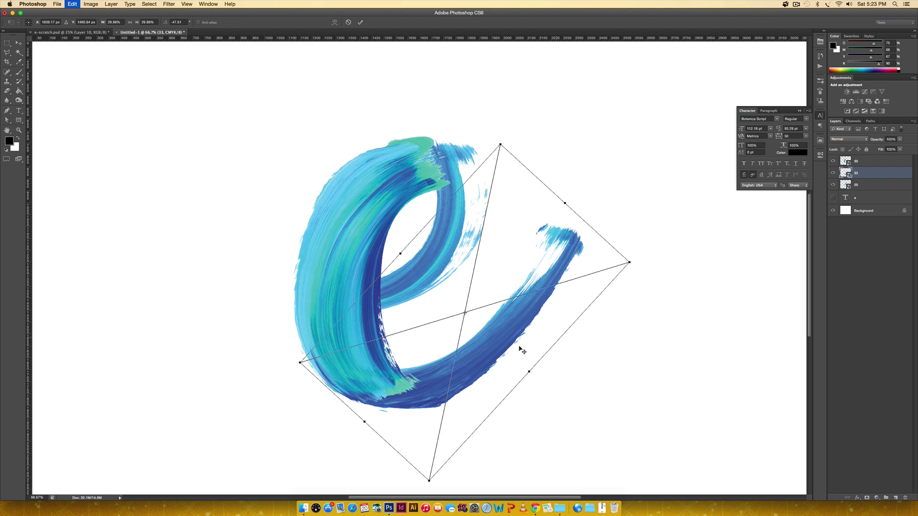
{"action": "right_click", "coordinate": [472, 359]}
{"action": "left_click", "coordinate": [485, 412]}
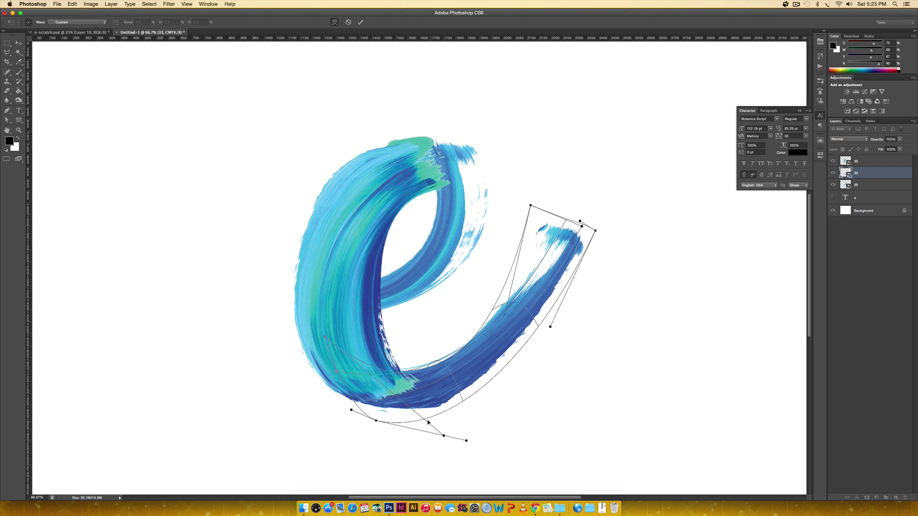
{"action": "left_click_drag", "start_coordinate": [375, 419], "coordinate": [368, 411]}
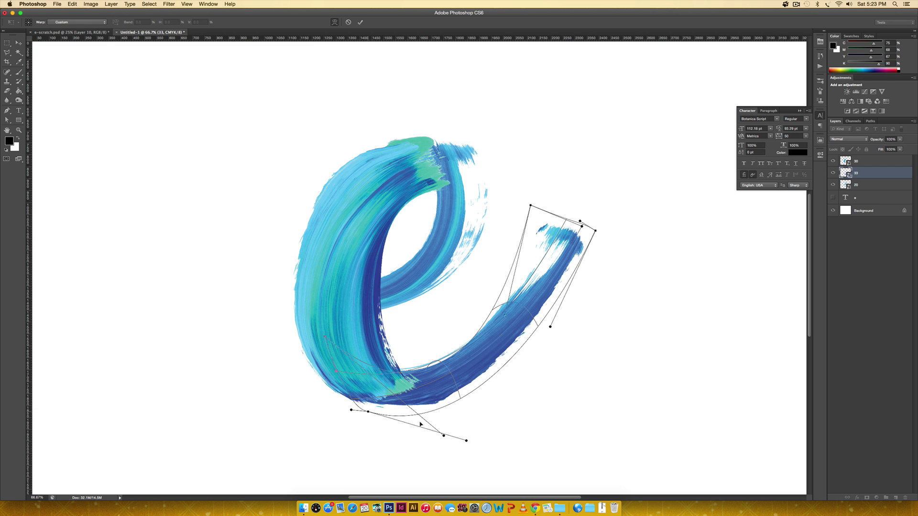
{"action": "left_click_drag", "start_coordinate": [465, 440], "coordinate": [448, 442]}
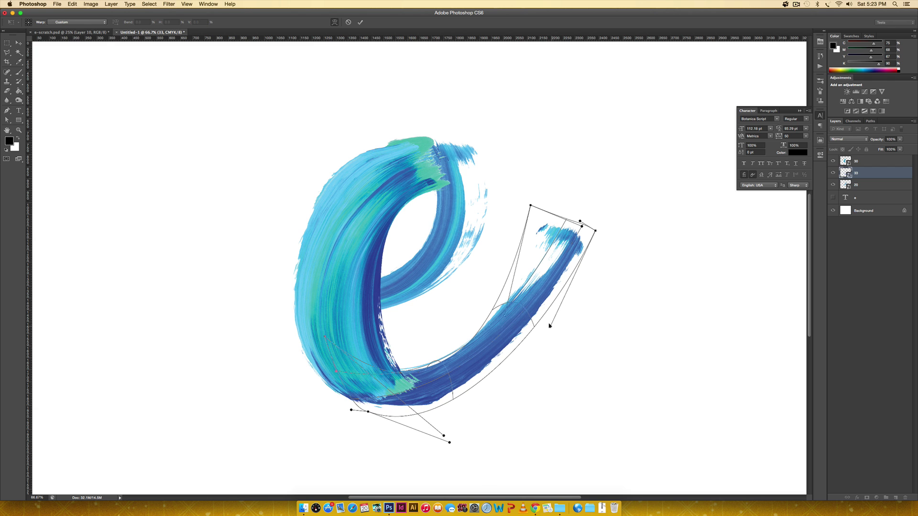
{"action": "left_click_drag", "start_coordinate": [549, 326], "coordinate": [561, 338]}
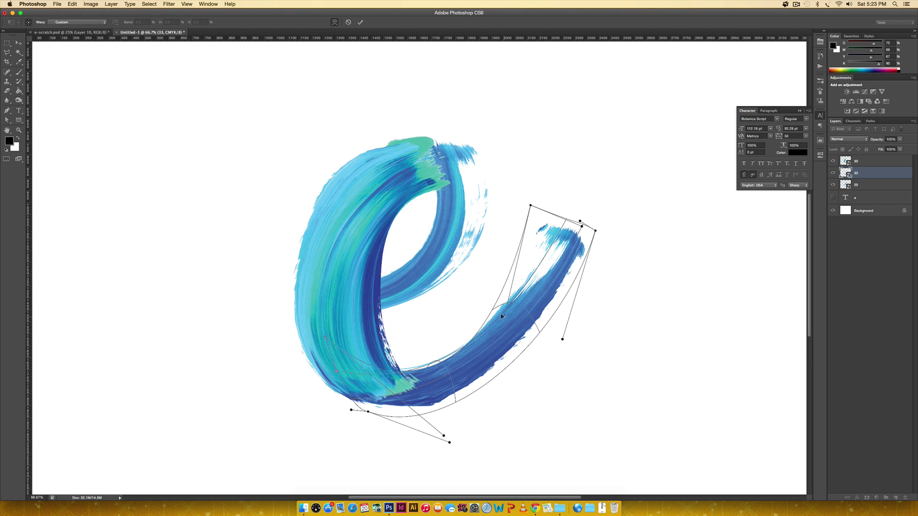
{"action": "left_click_drag", "start_coordinate": [501, 313], "coordinate": [497, 312]}
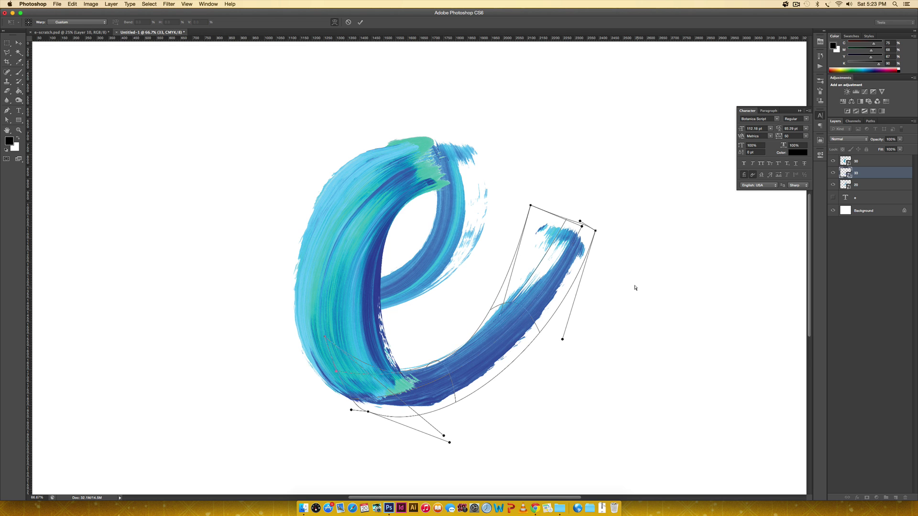
{"action": "key", "text": "Return"}
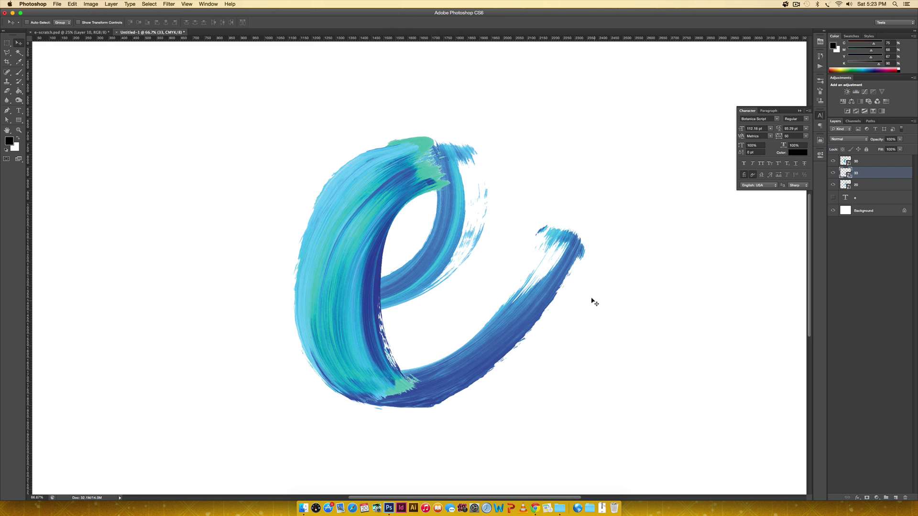
Add a new empty layer directly above the hidden letter "e" layer and activate the Brush tool
{"action": "key", "text": "super+minus"}
{"action": "key", "text": "super+minus"}
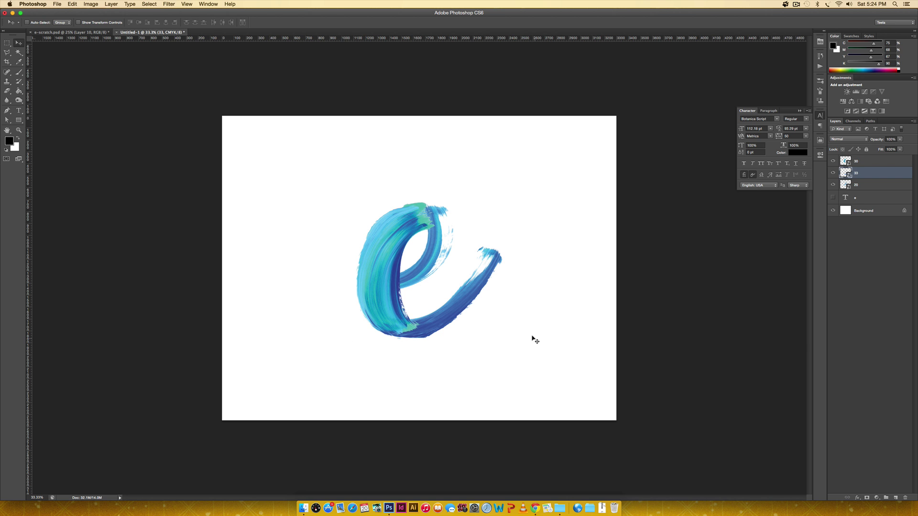
{"action": "key", "text": "super+equal"}
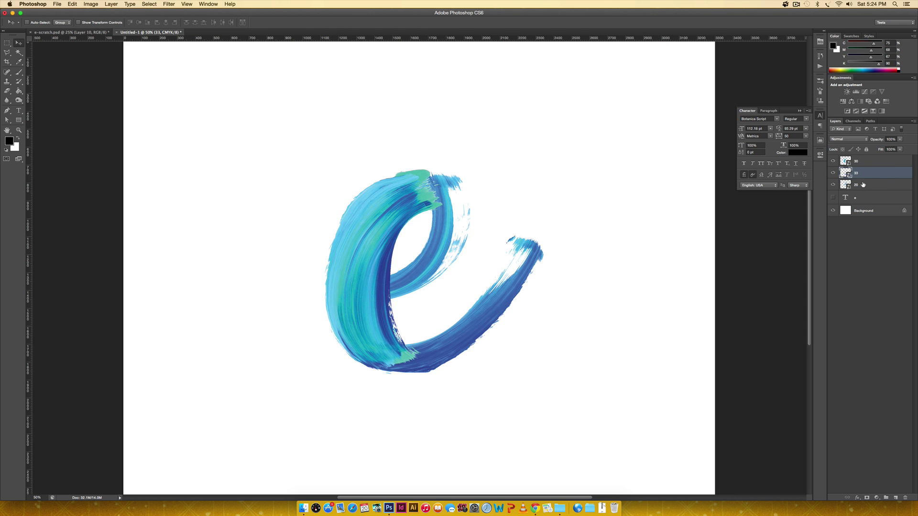
{"action": "left_click", "coordinate": [870, 197]}
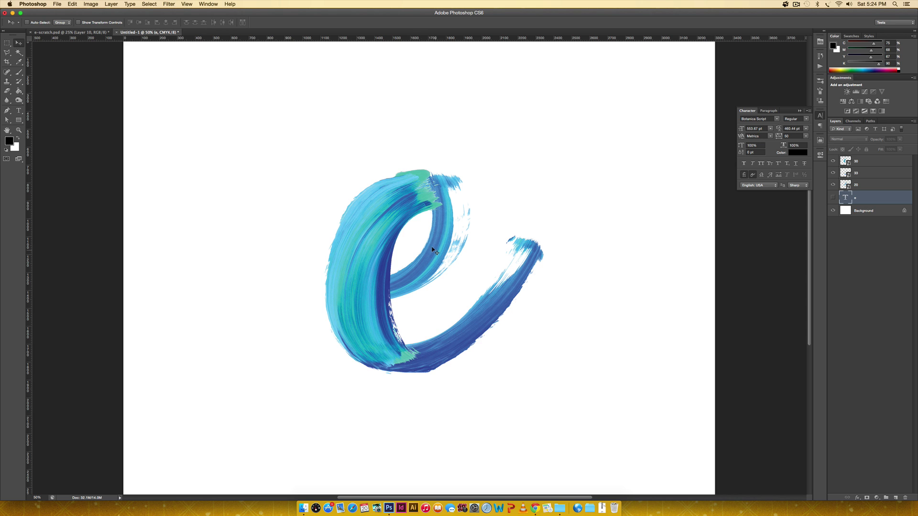
{"action": "key", "text": "b"}
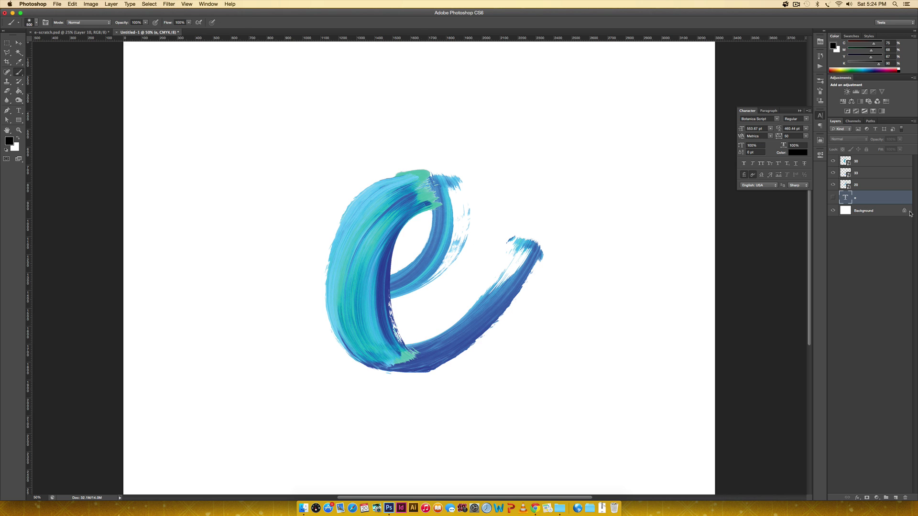
{"action": "left_click", "coordinate": [896, 498]}
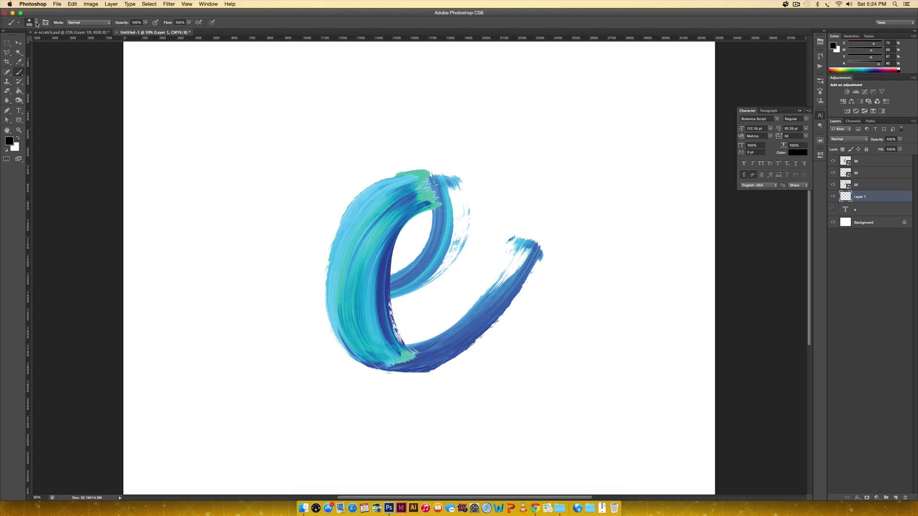
Enlarge the soft black brush to 1200 px and paint a single dab over the middle of the letter
{"action": "left_click", "coordinate": [35, 22]}
{"action": "left_click_drag", "start_coordinate": [74, 46], "coordinate": [75, 47]}
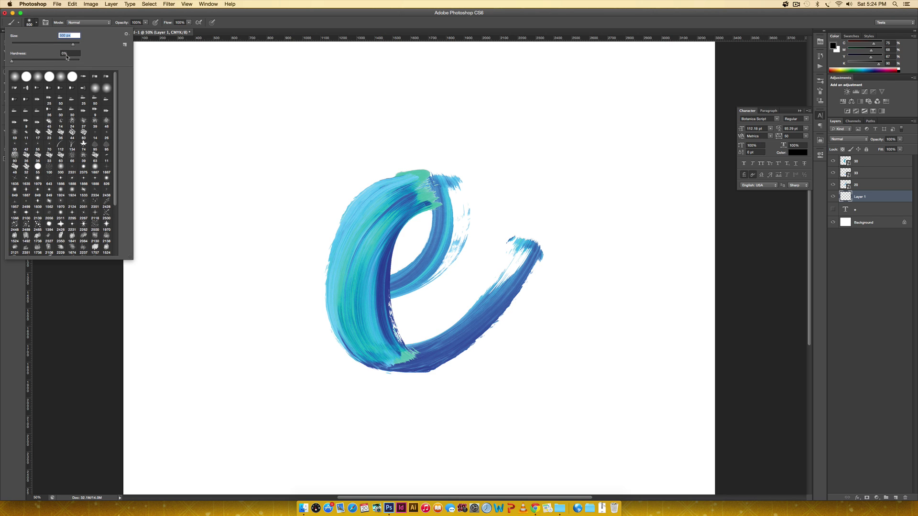
{"action": "left_click", "coordinate": [279, 17]}
{"action": "key", "text": "bracketright"}
{"action": "key", "text": "bracketright"}
{"action": "key", "text": "bracketright"}
{"action": "key", "text": "bracketright"}
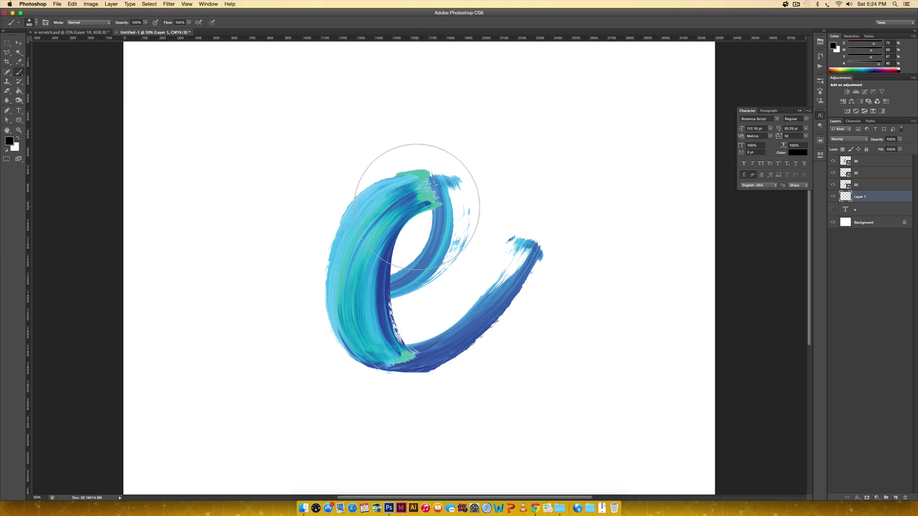
{"action": "key", "text": "bracketright"}
{"action": "key", "text": "bracketright"}
{"action": "key", "text": "bracketright"}
{"action": "scroll", "coordinate": [426, 222], "scroll_direction": "down", "scroll_amount": 5}
{"action": "scroll", "coordinate": [426, 222], "scroll_direction": "up", "scroll_amount": 3}
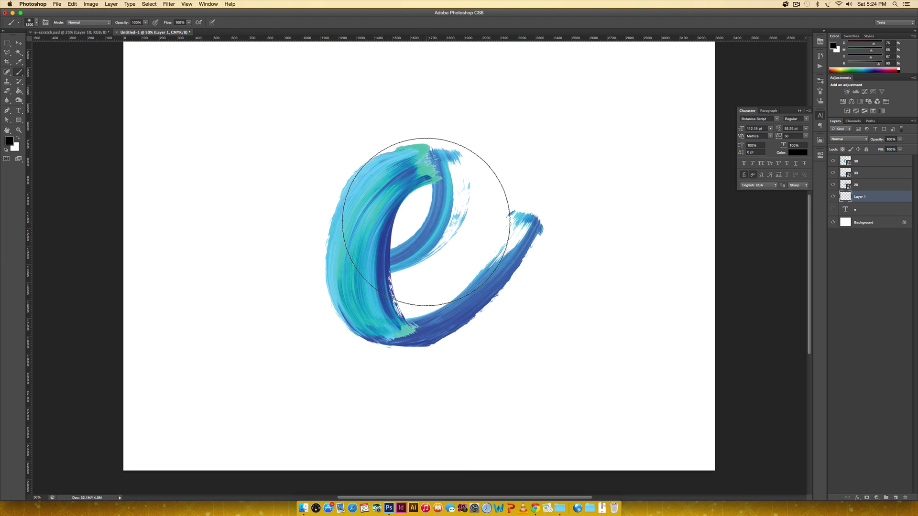
{"action": "scroll", "coordinate": [426, 222], "scroll_direction": "up", "scroll_amount": 2}
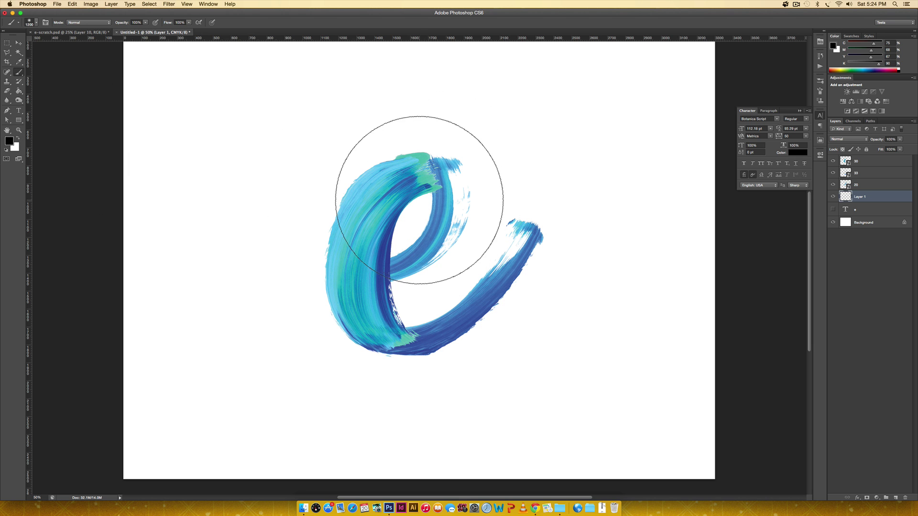
{"action": "left_click", "coordinate": [423, 217]}
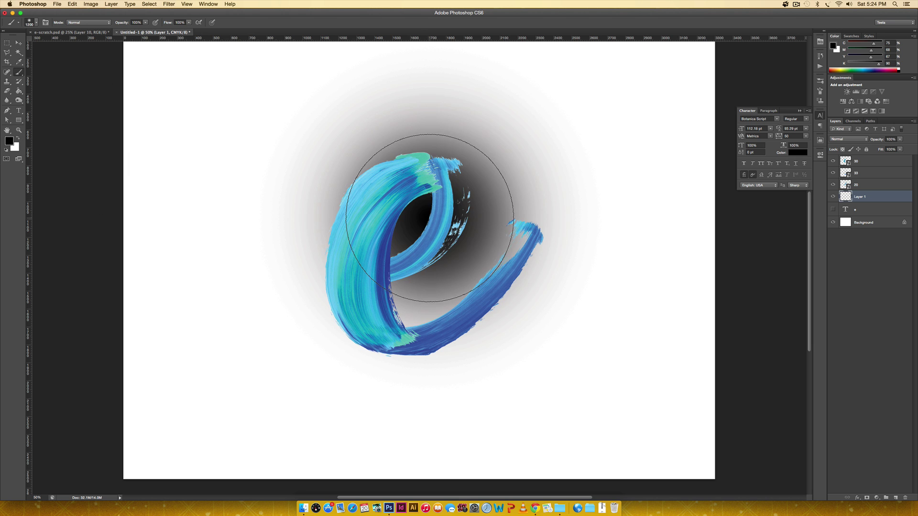
Transform the black dab into a thin flat shadow at the letter's base, about 75% wide and 3% high
{"action": "scroll", "coordinate": [696, 194], "scroll_direction": "up", "scroll_amount": 5}
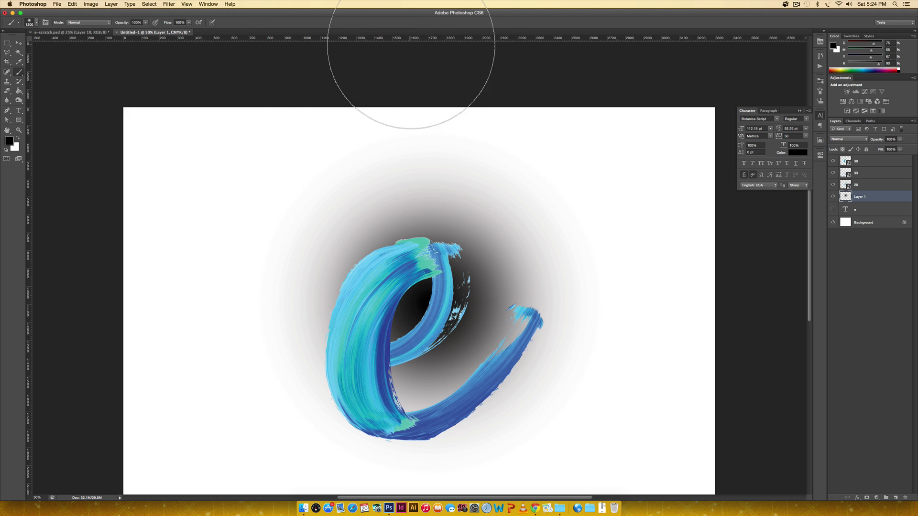
{"action": "scroll", "coordinate": [589, 250], "scroll_direction": "down", "scroll_amount": 5}
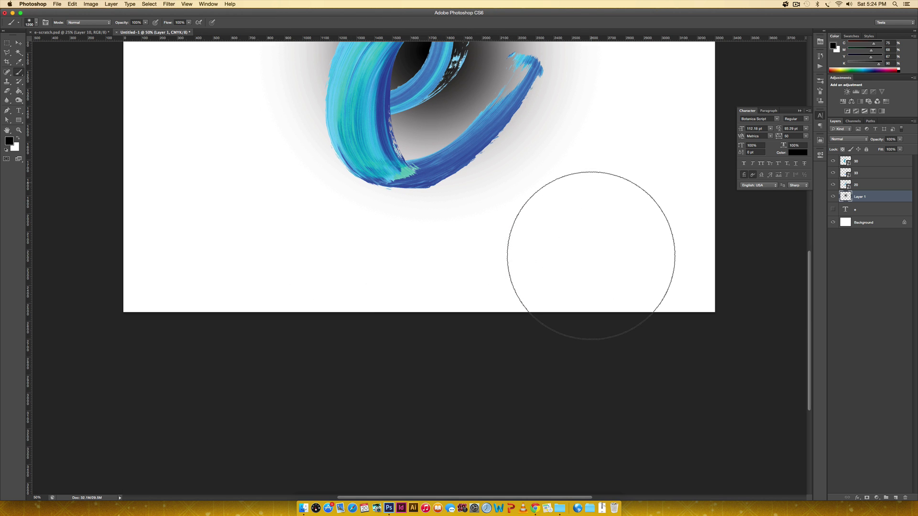
{"action": "scroll", "coordinate": [591, 253], "scroll_direction": "up", "scroll_amount": 4}
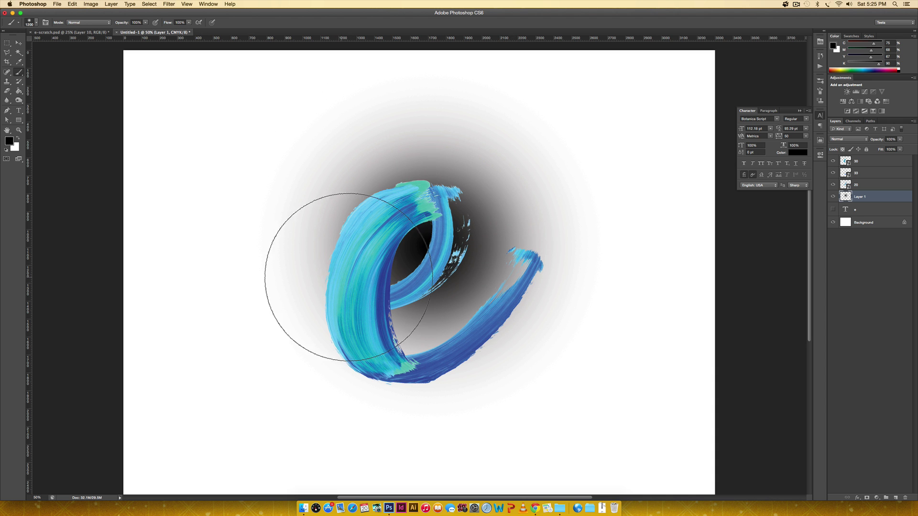
{"action": "key", "text": "v"}
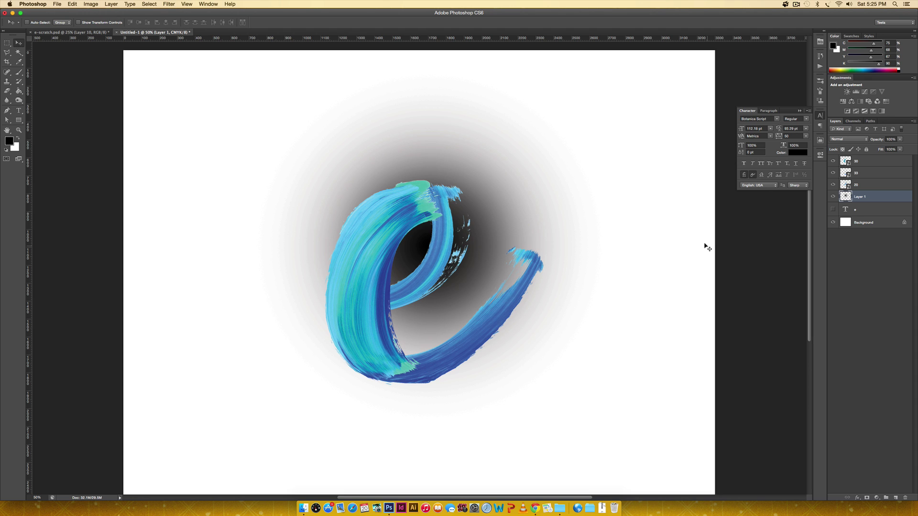
{"action": "key", "text": "super+t"}
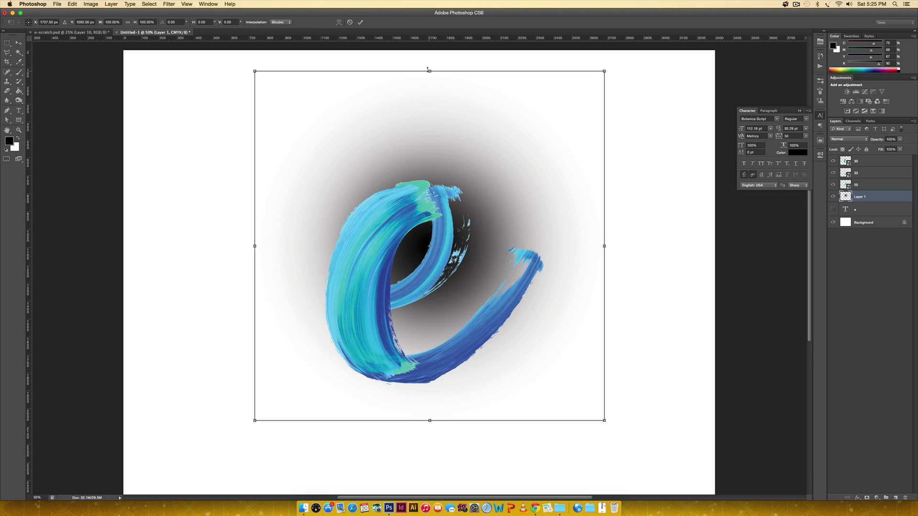
{"action": "left_click_drag", "start_coordinate": [429, 70], "coordinate": [436, 379]}
{"action": "left_click_drag", "start_coordinate": [583, 380], "coordinate": [530, 380]}
{"action": "left_click_drag", "start_coordinate": [233, 380], "coordinate": [267, 380]}
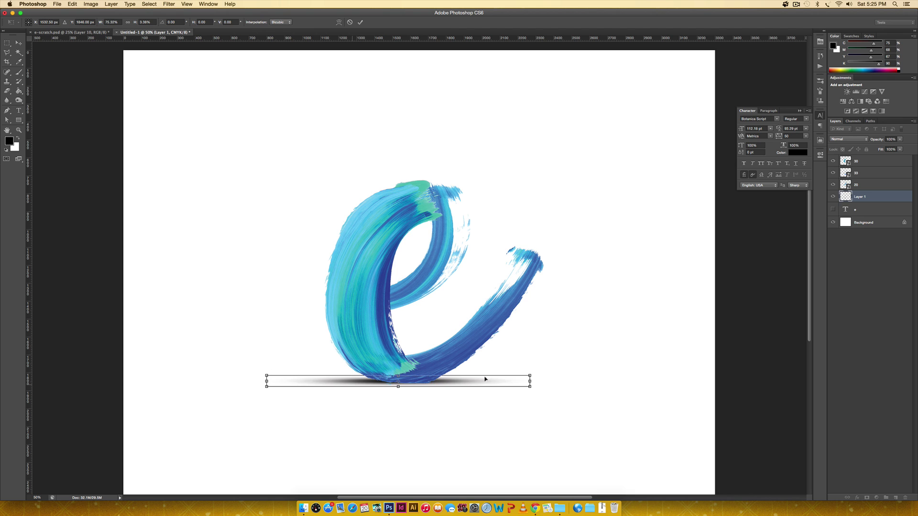
Shift the flattened shadow slightly so it sits centred under the letter's base, and apply the transform
{"action": "left_click_drag", "start_coordinate": [447, 379], "coordinate": [456, 379]}
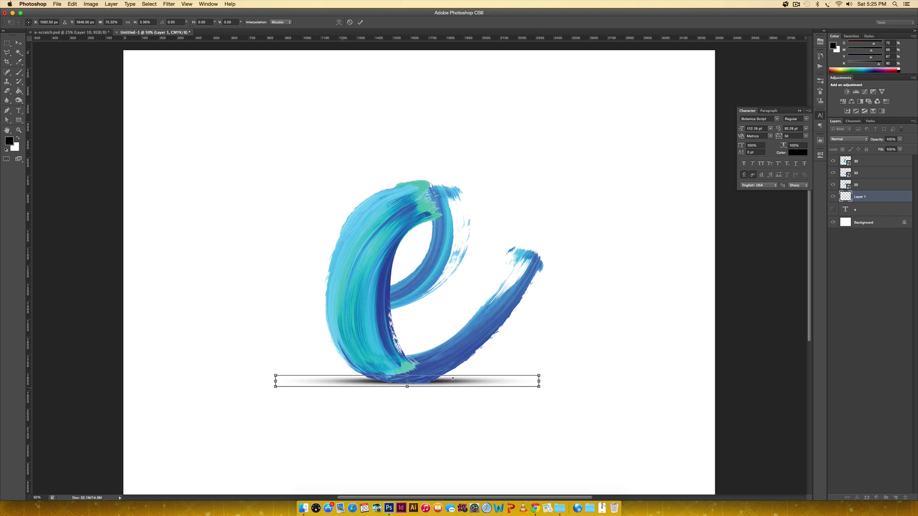
{"action": "left_click_drag", "start_coordinate": [464, 380], "coordinate": [467, 380]}
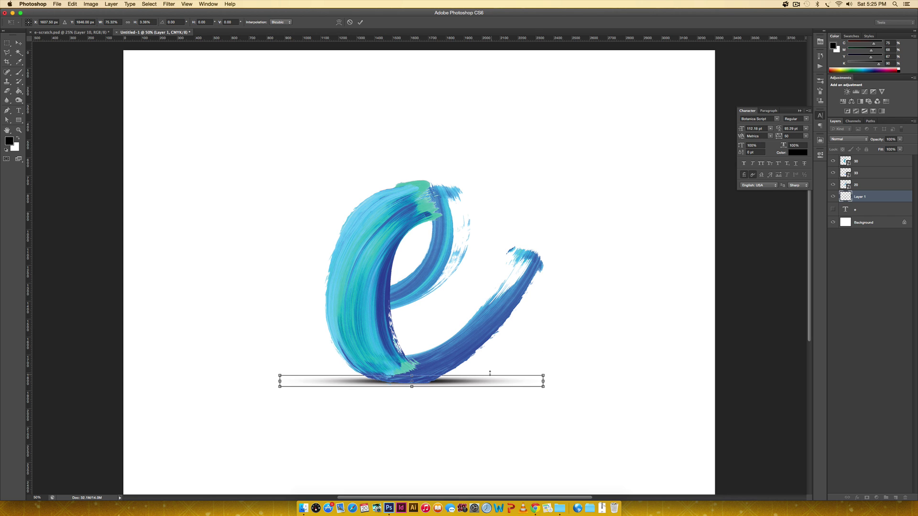
{"action": "key", "text": "Down"}
{"action": "key", "text": "Down"}
{"action": "key", "text": "Down"}
{"action": "key", "text": "Down"}
{"action": "key", "text": "Up"}
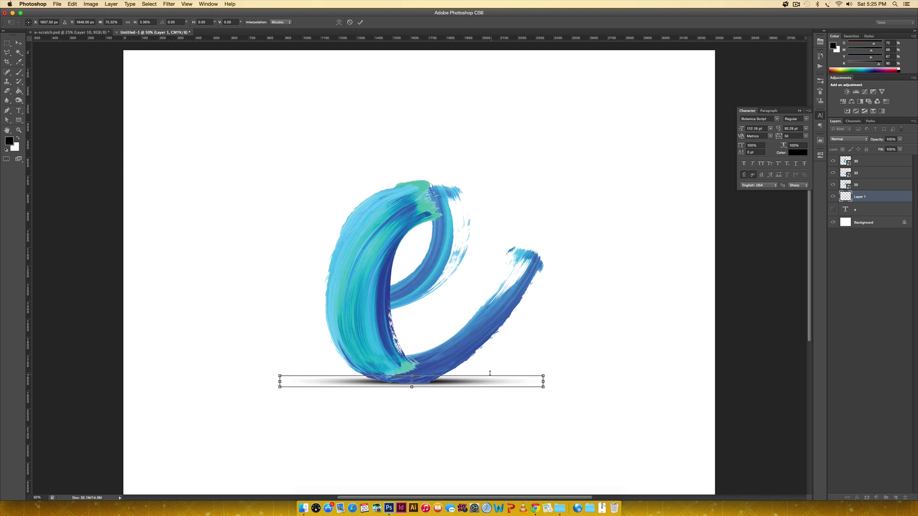
{"action": "key", "text": "Right"}
{"action": "key", "text": "Return"}
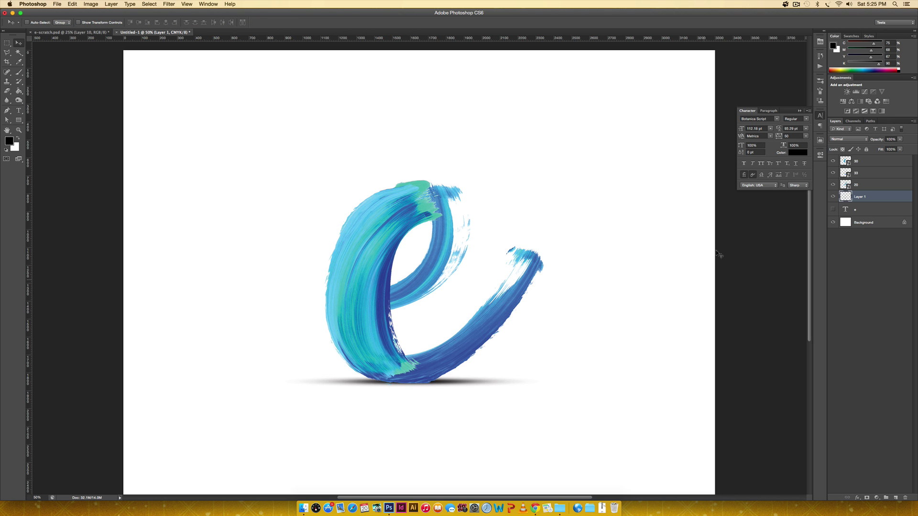
Set the shadow layer's opacity to 50%
{"action": "key", "text": "super+minus"}
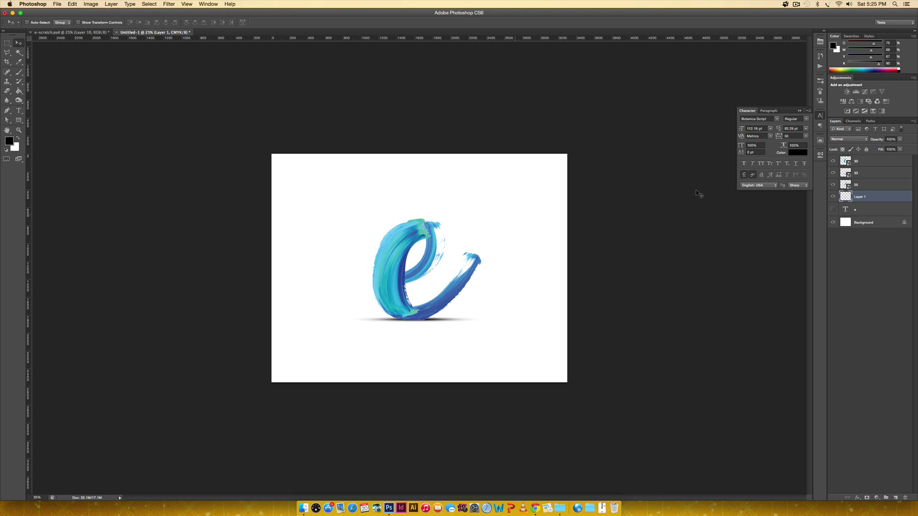
{"action": "left_click", "coordinate": [891, 139]}
{"action": "type", "text": "5"}
{"action": "key", "text": "Return"}
Rename the shadow layer as "bottom shadow"
{"action": "key", "text": "super+equal"}
{"action": "key", "text": "super+equal"}
{"action": "key", "text": "super+equal"}
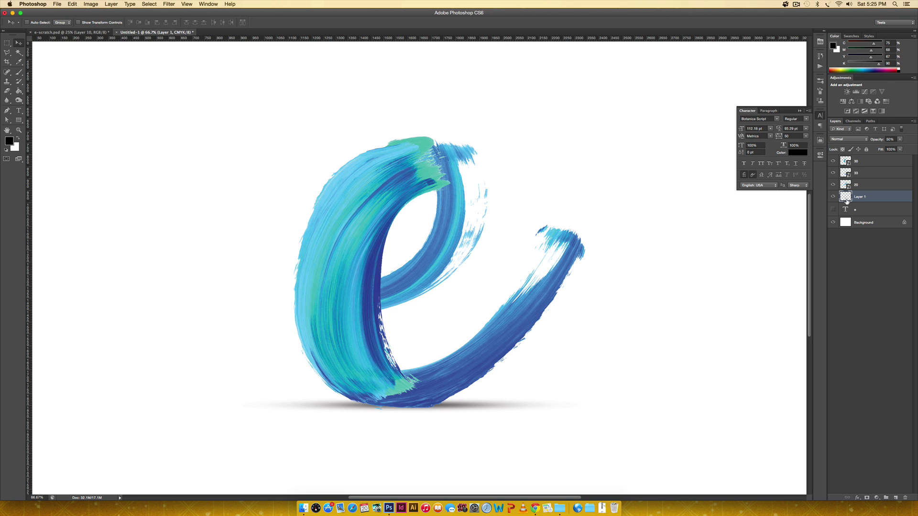
{"action": "double_click", "coordinate": [864, 197]}
{"action": "type", "text": "bottom shadow"}
{"action": "key", "text": "Return"}
Identify the inner loop streak's layer by toggling layer visibility and rename it as "middle"
{"action": "left_click", "coordinate": [832, 173]}
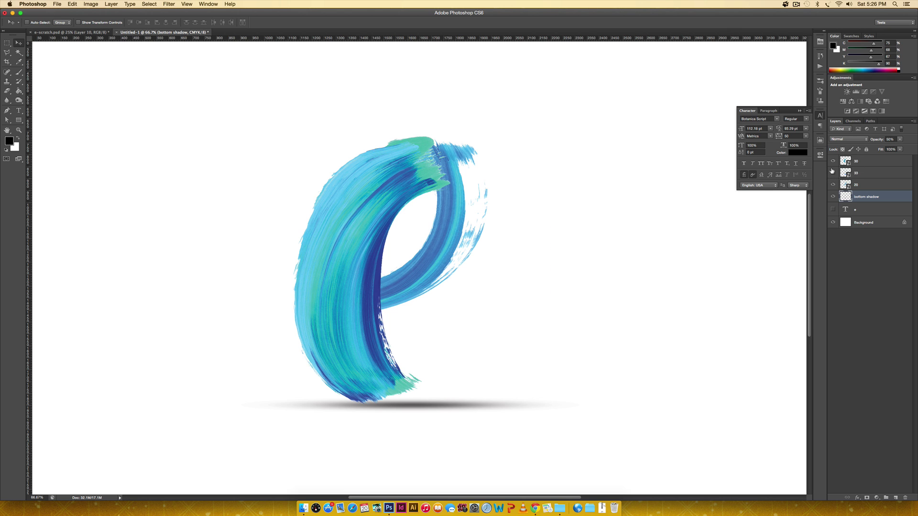
{"action": "left_click", "coordinate": [833, 174]}
{"action": "left_click", "coordinate": [833, 186]}
{"action": "left_click", "coordinate": [833, 186]}
{"action": "left_click", "coordinate": [866, 184]}
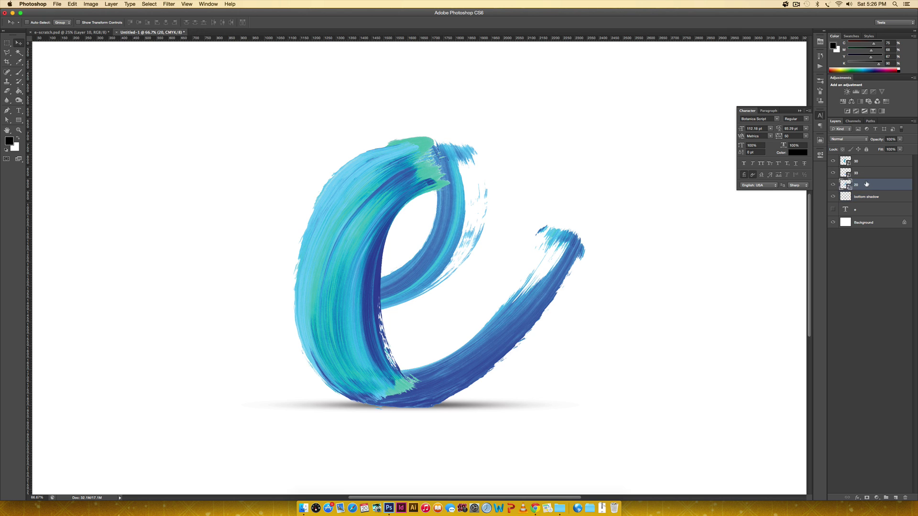
{"action": "double_click", "coordinate": [856, 185]}
{"action": "type", "text": "middle"}
{"action": "key", "text": "Return"}
Check which layer holds the tail streak by toggling its visibility, and rename it as "bottom"
{"action": "left_click", "coordinate": [833, 172]}
{"action": "left_click", "coordinate": [834, 172]}
{"action": "double_click", "coordinate": [856, 173]}
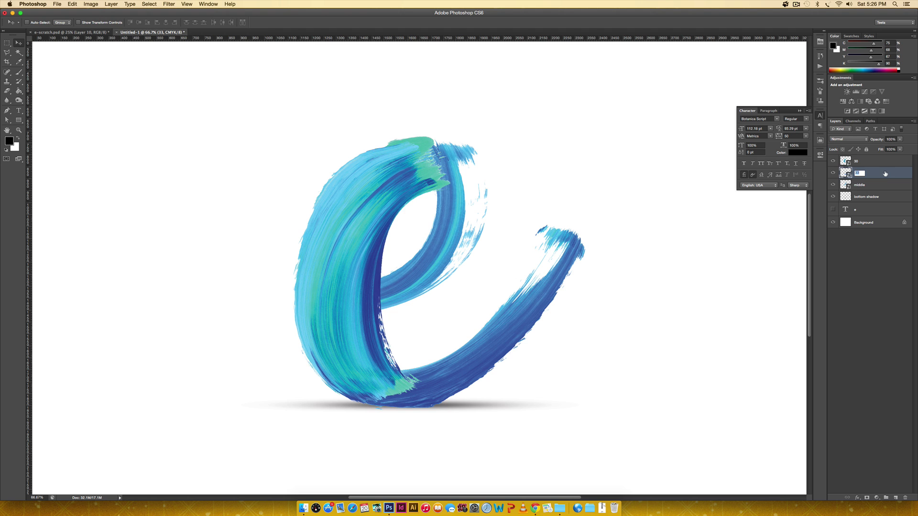
{"action": "type", "text": "bottom"}
{"action": "key", "text": "Return"}
Rename the wide streak's layer as "main" and select the "middle" layer
{"action": "double_click", "coordinate": [854, 160]}
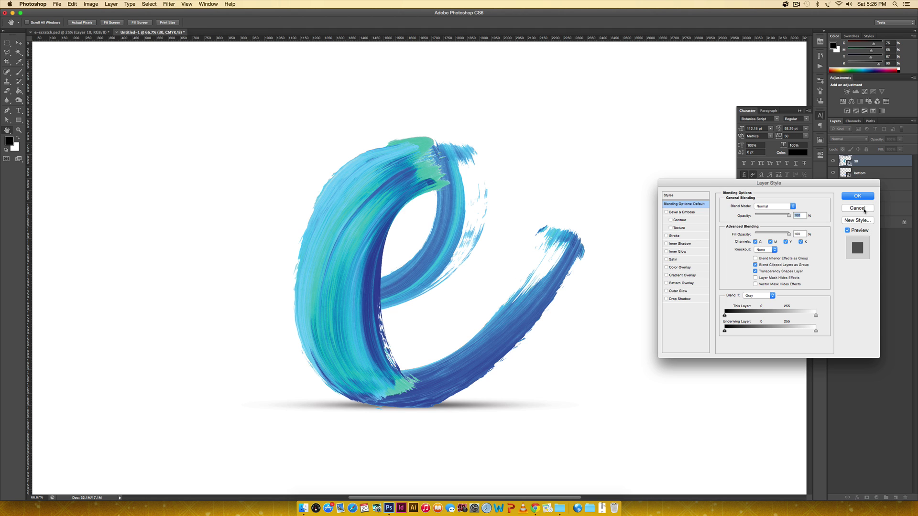
{"action": "left_click", "coordinate": [863, 209]}
{"action": "double_click", "coordinate": [856, 161]}
{"action": "type", "text": "ma"}
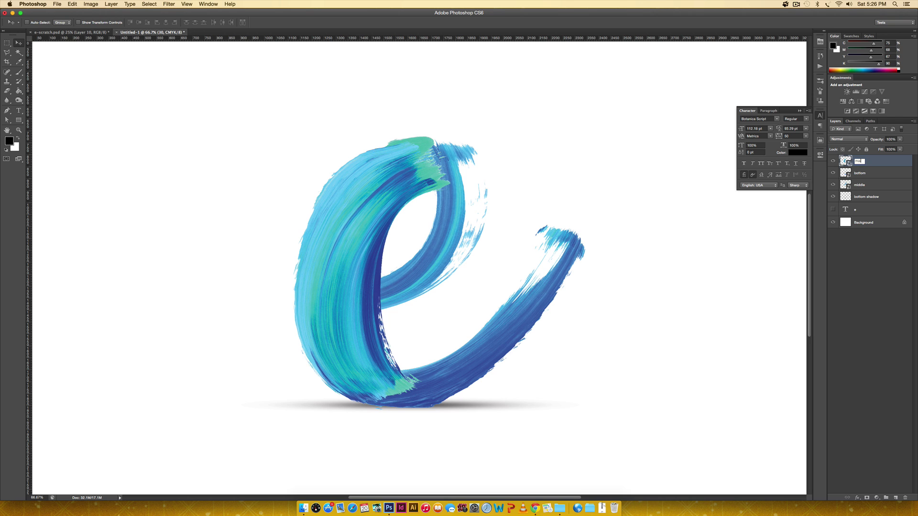
{"action": "type", "text": "in"}
{"action": "key", "text": "Return"}
{"action": "left_click", "coordinate": [865, 185]}
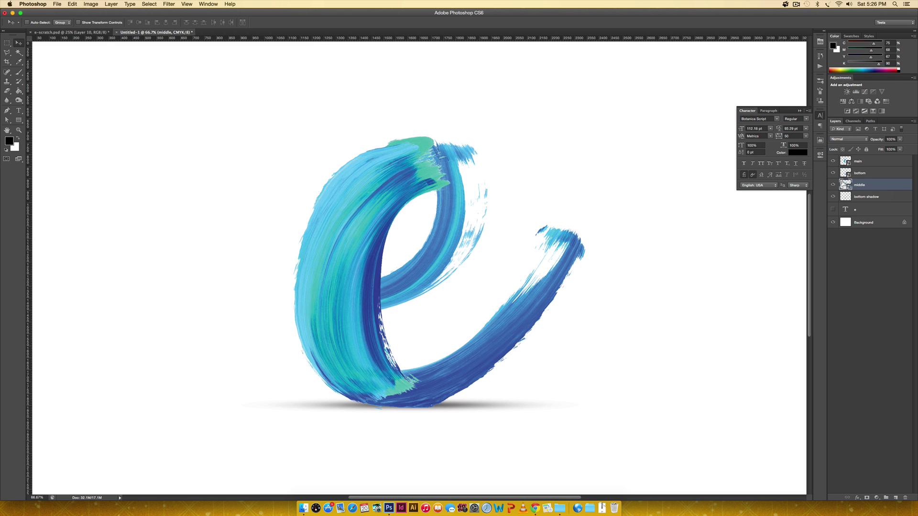
Load the "middle" streak's outline as a selection and paint soft black shading along its inner edge on a new layer with a 500 px brush
{"action": "left_click", "coordinate": [844, 184], "text": "super"}
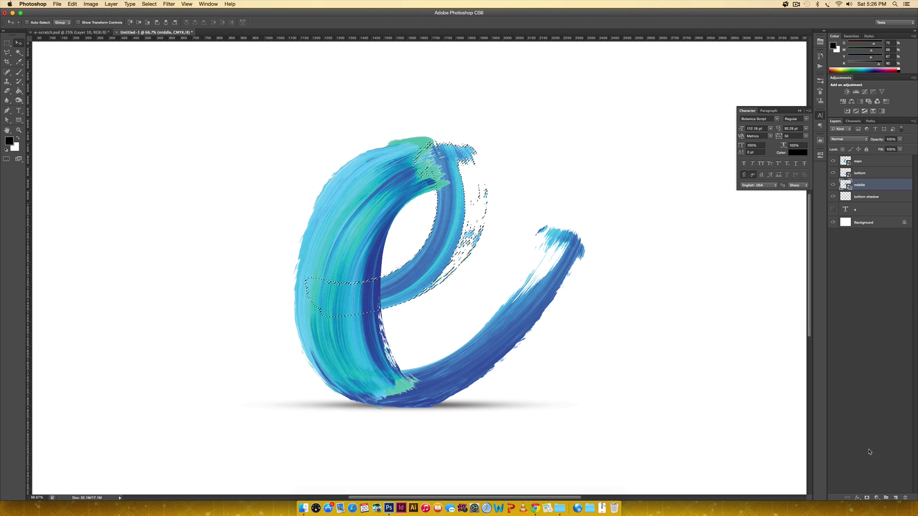
{"action": "left_click", "coordinate": [894, 498]}
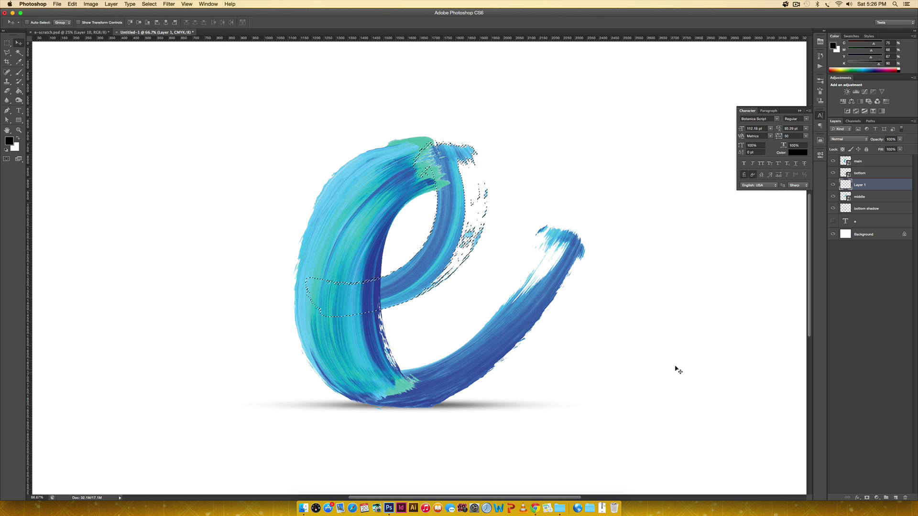
{"action": "key", "text": "b"}
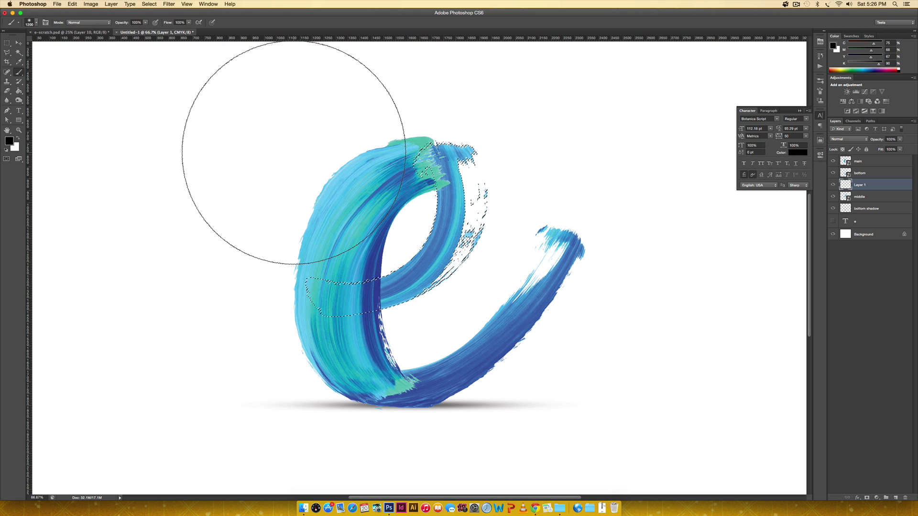
{"action": "key", "text": "bracketleft"}
{"action": "key", "text": "bracketleft"}
{"action": "key", "text": "bracketleft"}
{"action": "key", "text": "bracketleft"}
{"action": "key", "text": "bracketleft"}
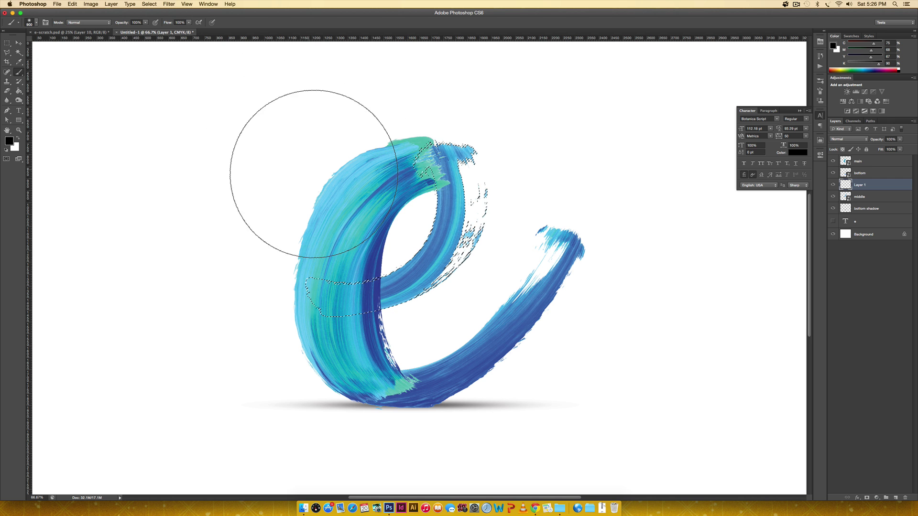
{"action": "key", "text": "bracketleft"}
{"action": "key", "text": "bracketleft"}
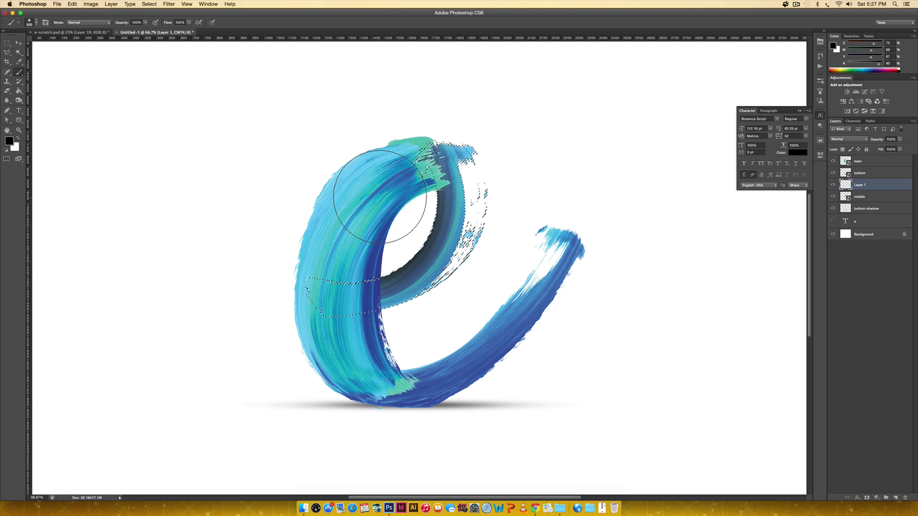
Set the shading layer's blend mode to Overlay and rename the layer as "shadow 1"
{"action": "left_click", "coordinate": [856, 139]}
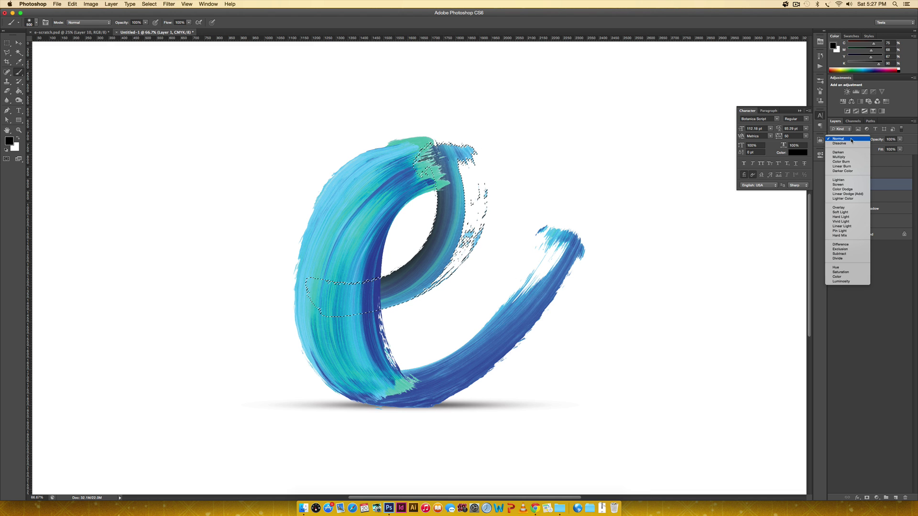
{"action": "left_click", "coordinate": [844, 209]}
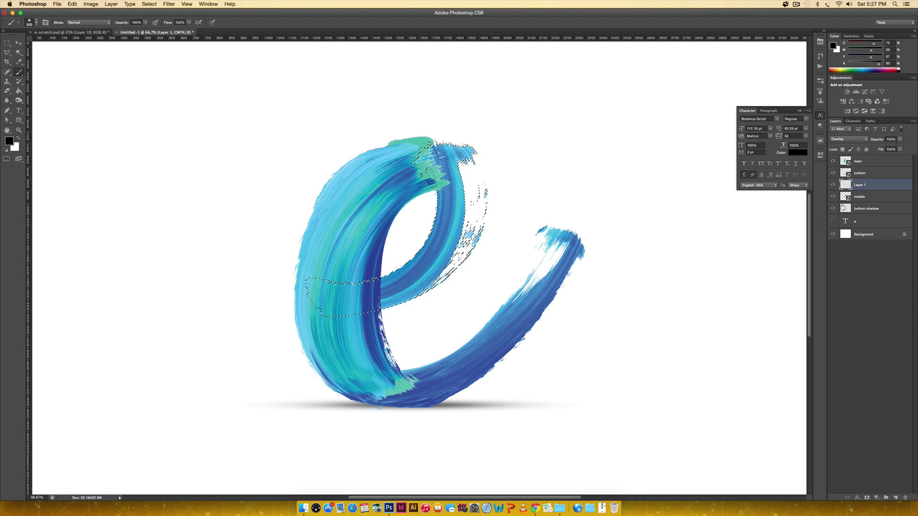
{"action": "double_click", "coordinate": [860, 185]}
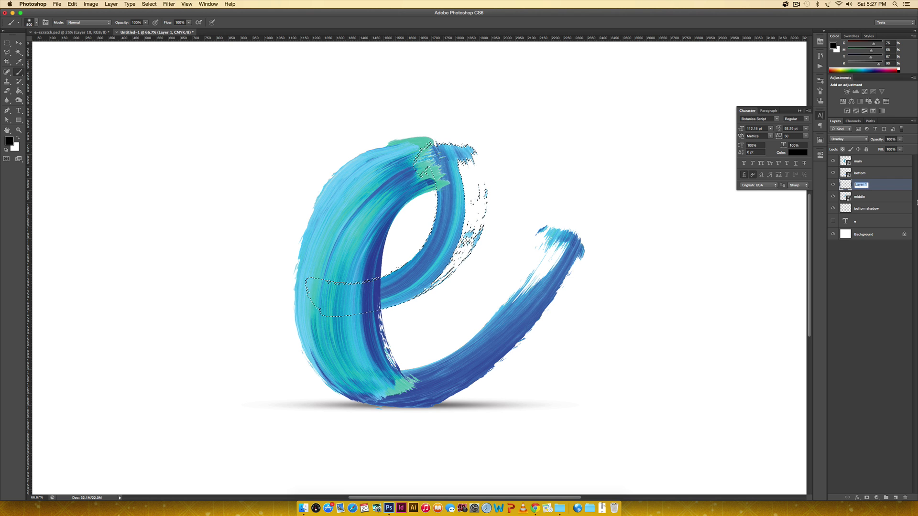
{"action": "type", "text": "shadow"}
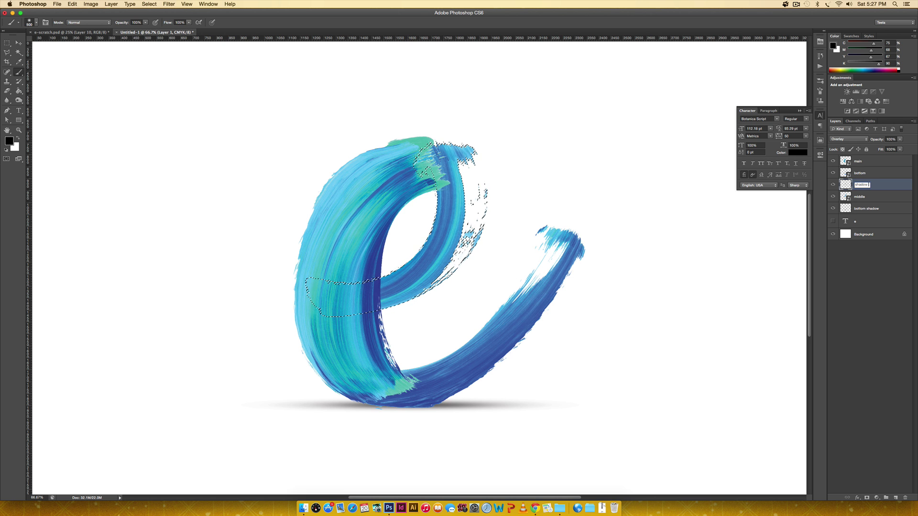
{"action": "type", "text": " 1"}
{"action": "key", "text": "Return"}
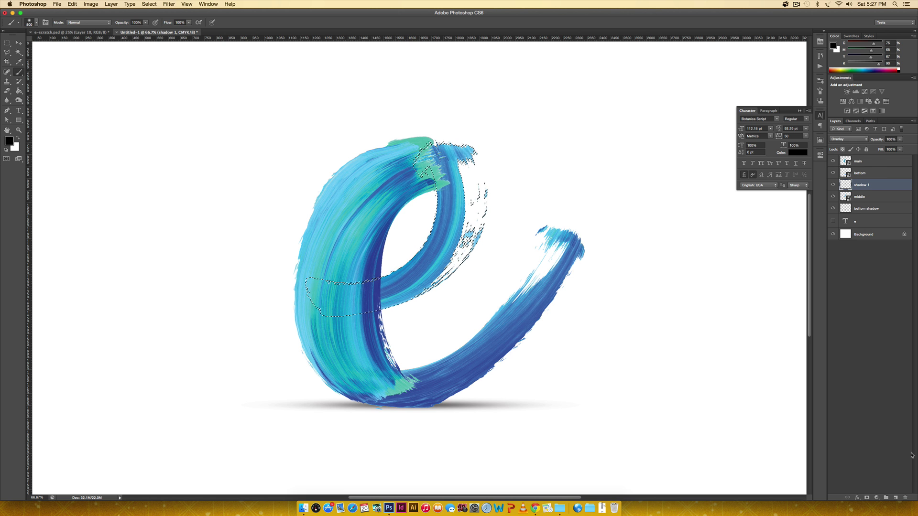
On another new layer, paint a soft black shadow where the inner loop meets the wide streak, and clear the selection
{"action": "left_click", "coordinate": [895, 498]}
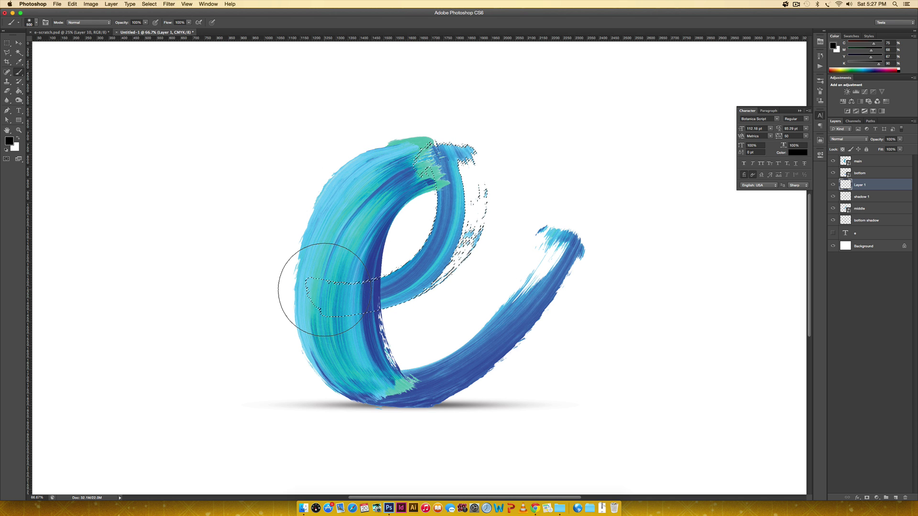
{"action": "key", "text": "bracketleft"}
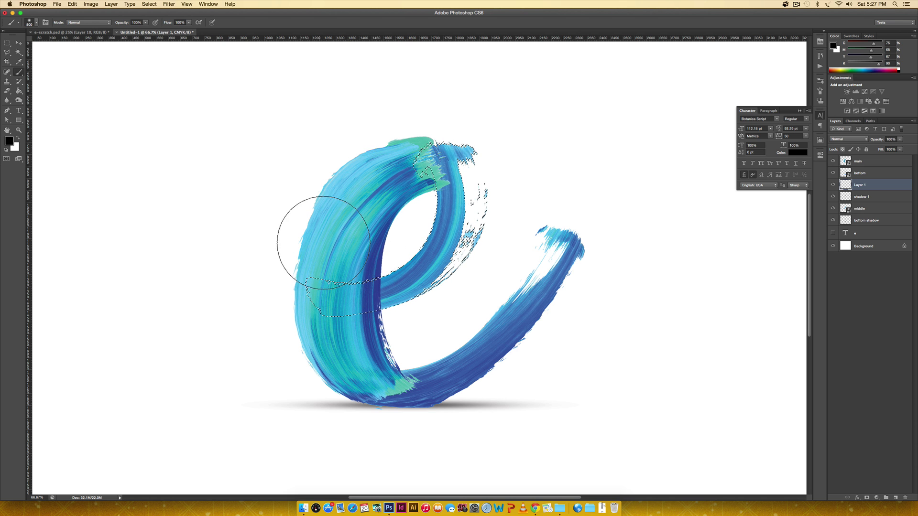
{"action": "key", "text": "bracketleft"}
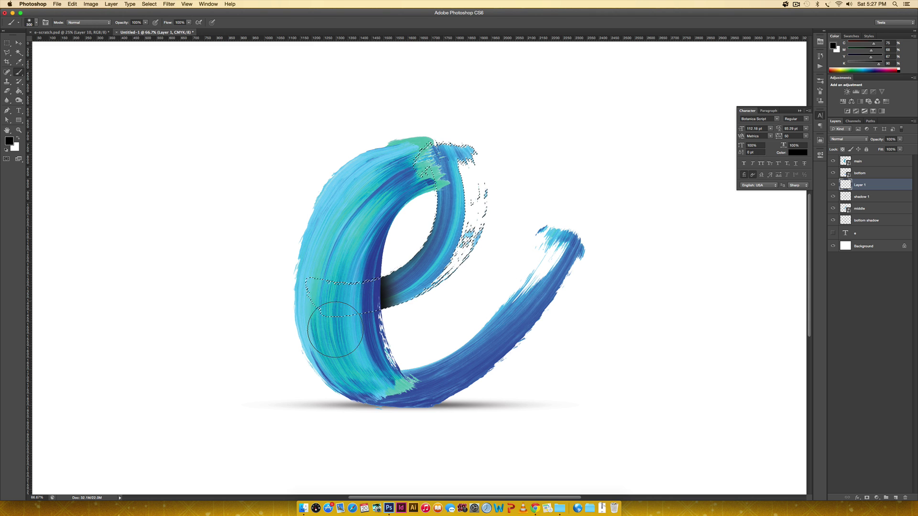
{"action": "key", "text": "bracketright"}
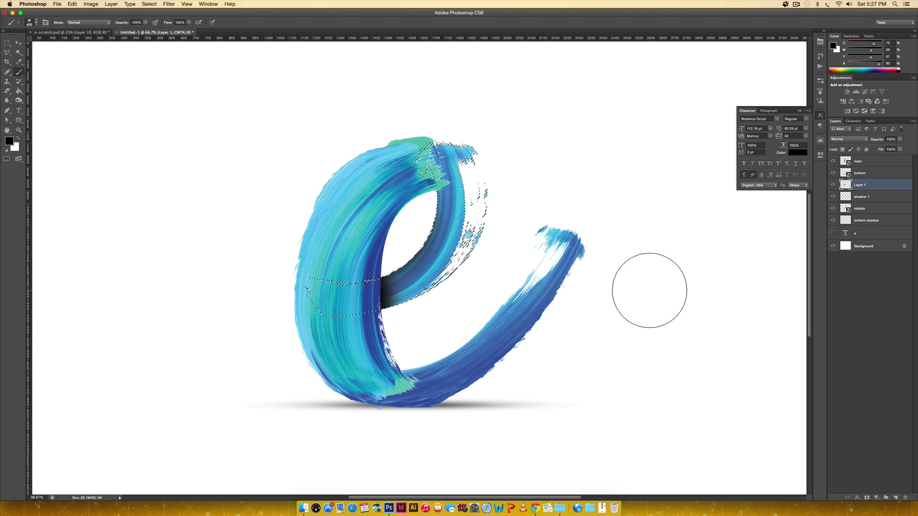
{"action": "key", "text": "super+d"}
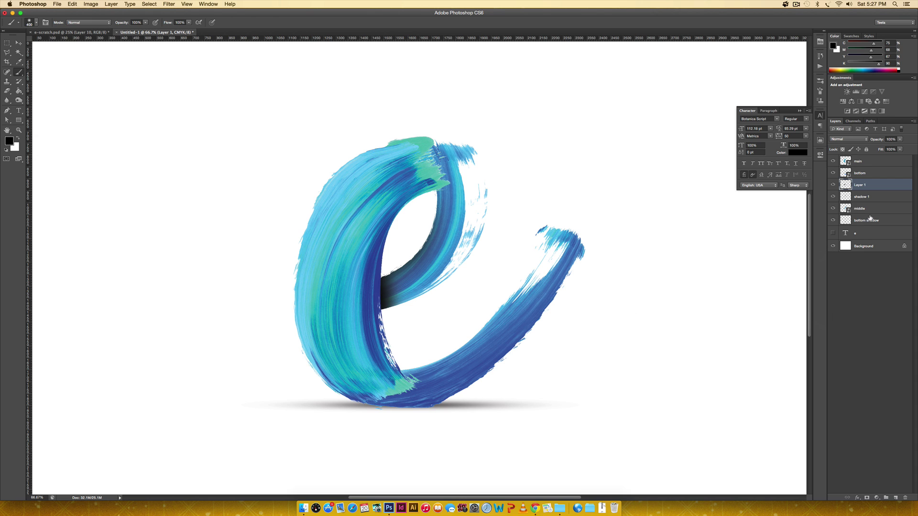
Rename the new shadow layer as "shadow 2" and slightly lower its opacity
{"action": "double_click", "coordinate": [858, 186]}
{"action": "type", "text": "shadow 2"}
{"action": "key", "text": "Return"}
{"action": "key", "text": "super+minus"}
{"action": "key", "text": "super+minus"}
{"action": "key", "text": "super+minus"}
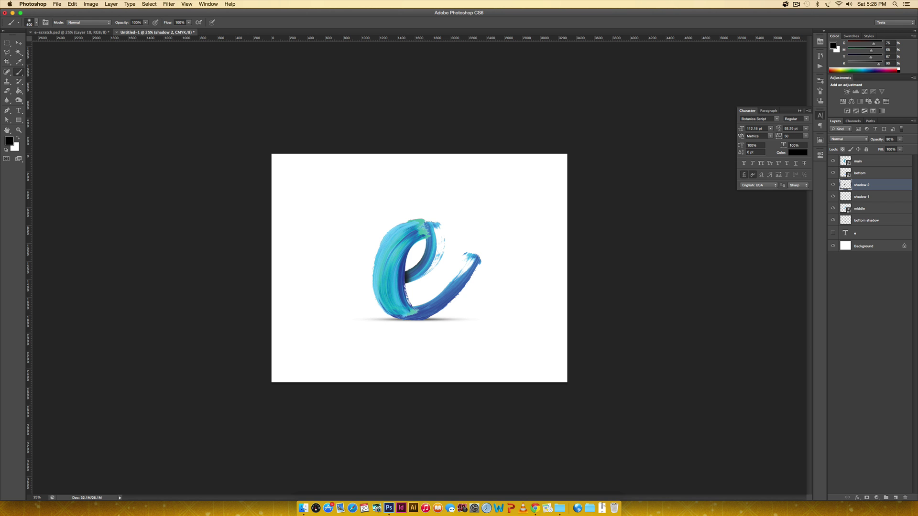
Load the "main" streak's outline as a selection and paint soft black shading along its inner edge on a new layer above it
{"action": "key", "text": "super+plus"}
{"action": "key", "text": "super+plus"}
{"action": "key", "text": "super+plus"}
{"action": "key", "text": "super+plus"}
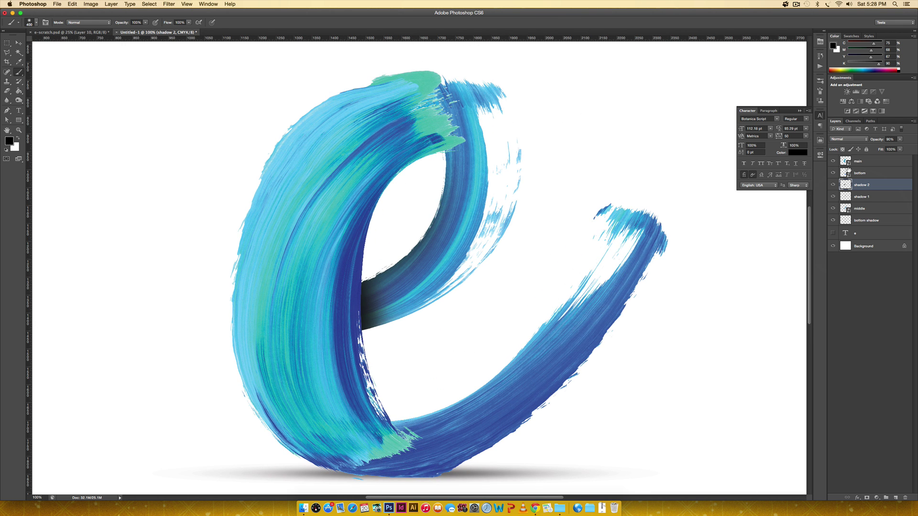
{"action": "left_click", "coordinate": [844, 163]}
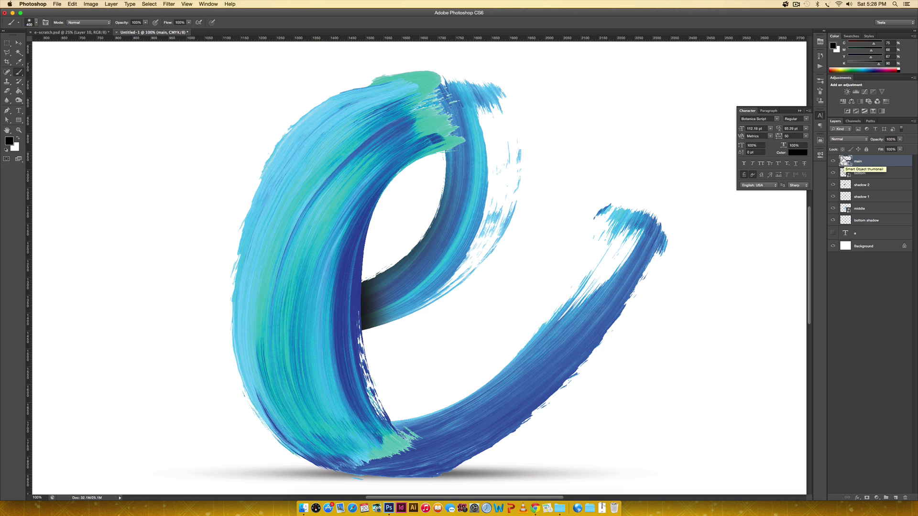
{"action": "left_click", "coordinate": [845, 161], "text": "super"}
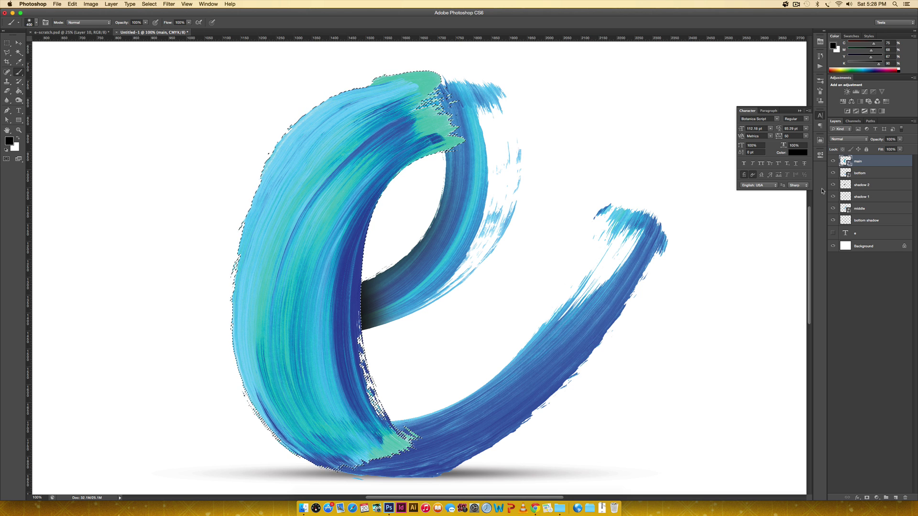
{"action": "left_click", "coordinate": [895, 497]}
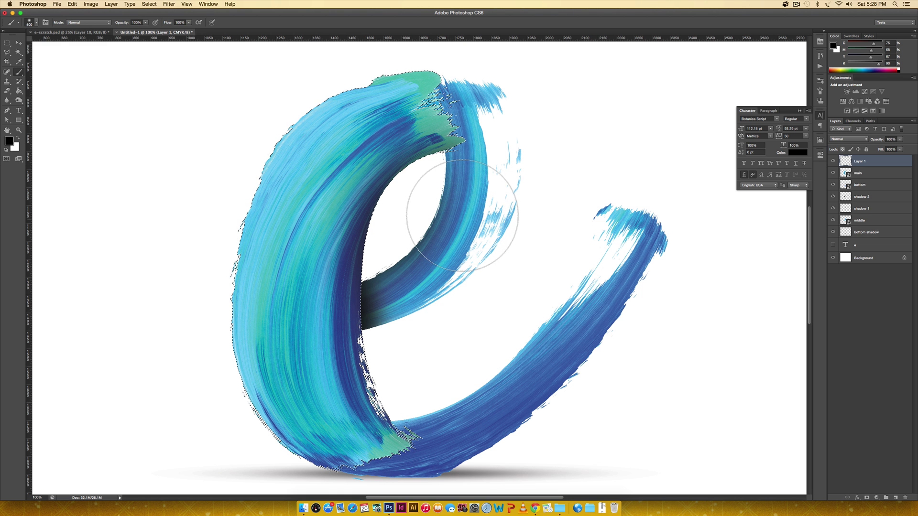
Set the main streak's shading layer to the Overlay blend mode and compare the letter with the layer hidden and shown
{"action": "left_click", "coordinate": [853, 140]}
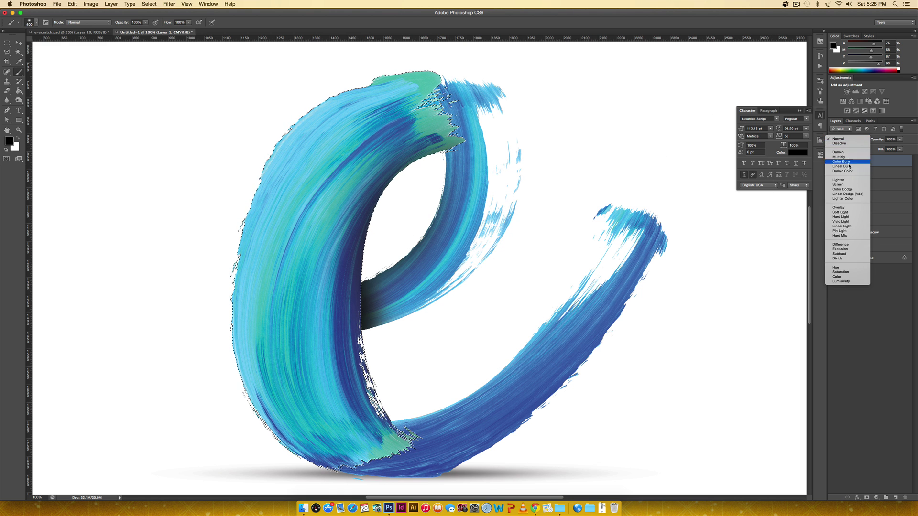
{"action": "left_click", "coordinate": [847, 208]}
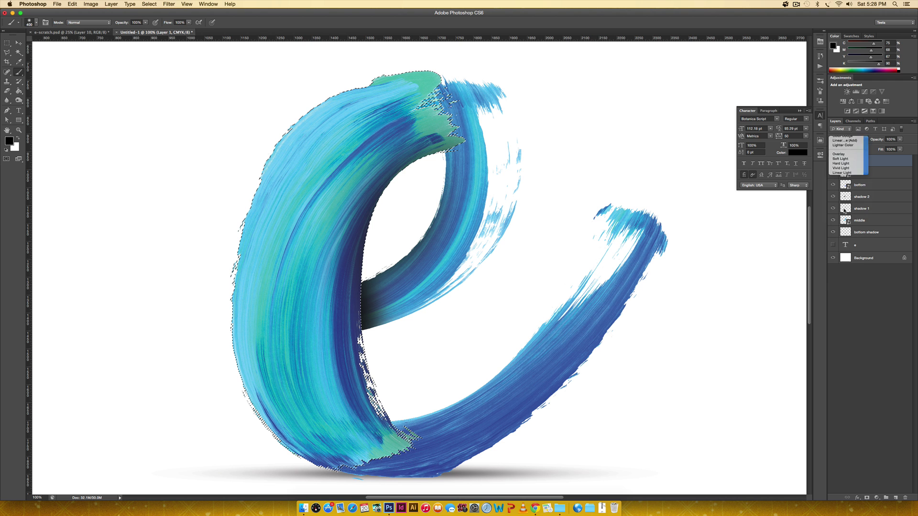
{"action": "left_click", "coordinate": [832, 160]}
{"action": "left_click", "coordinate": [832, 160]}
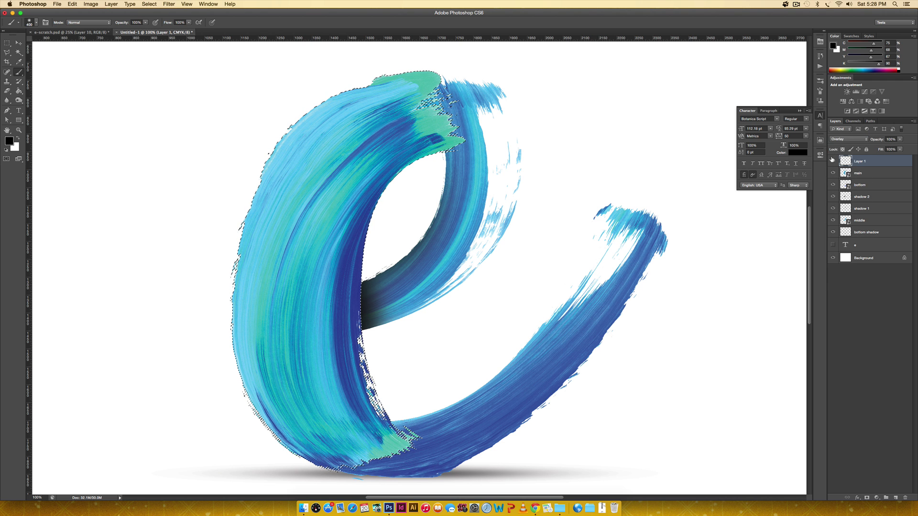
{"action": "left_click", "coordinate": [833, 160]}
{"action": "left_click", "coordinate": [832, 160]}
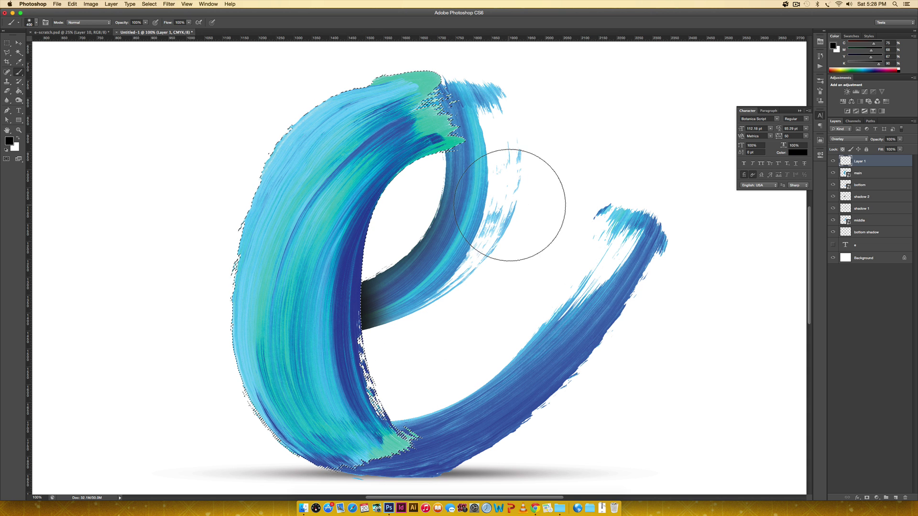
Rename the Overlay shading layer above "main" as "shadow 1"
{"action": "double_click", "coordinate": [859, 161]}
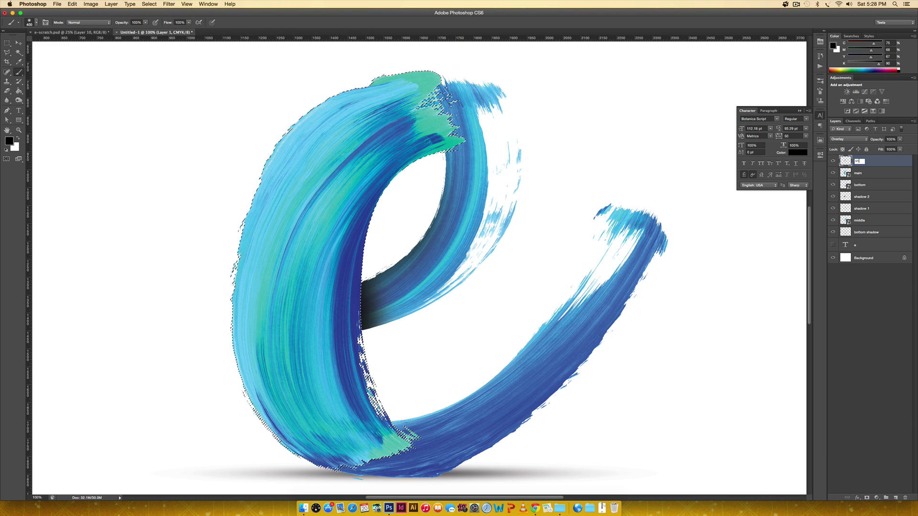
{"action": "type", "text": "shadow 1"}
{"action": "key", "text": "Return"}
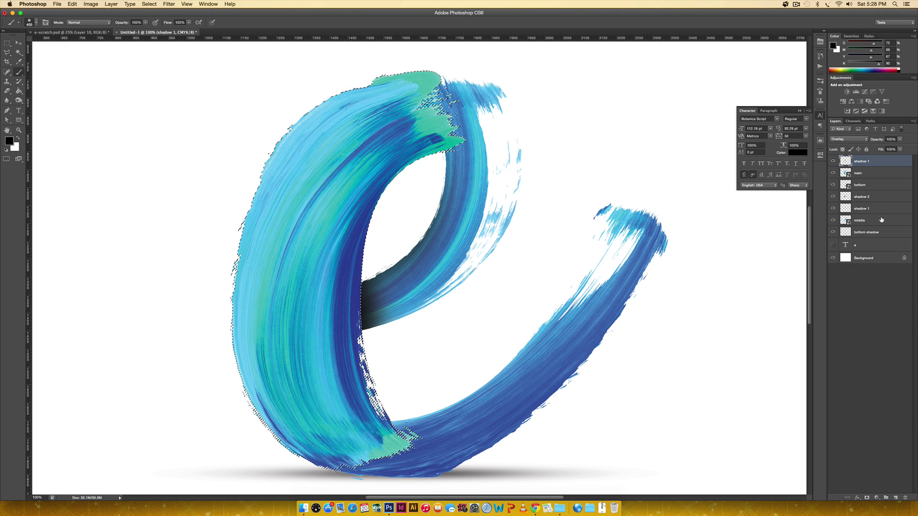
Paint extra black shading along the main streak's inner edge on a new layer and rename that layer as "shadow 2"
{"action": "left_click", "coordinate": [892, 498]}
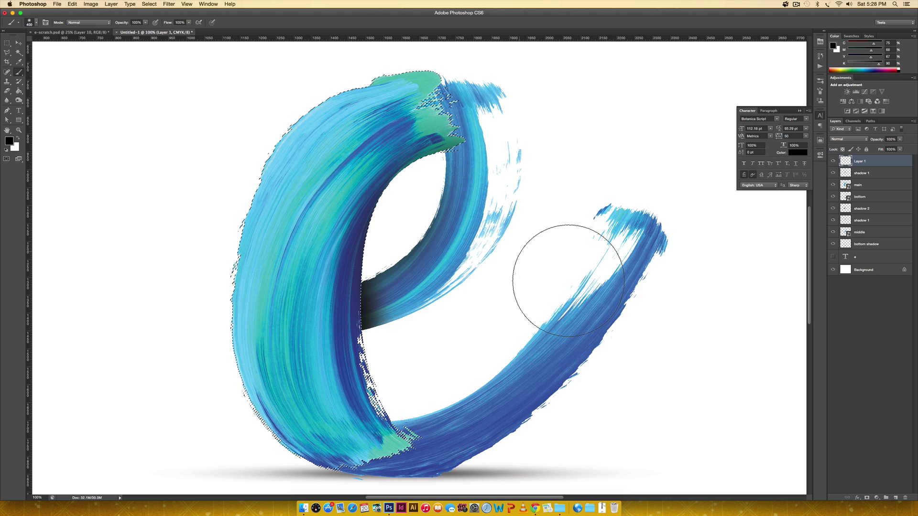
{"action": "double_click", "coordinate": [858, 161]}
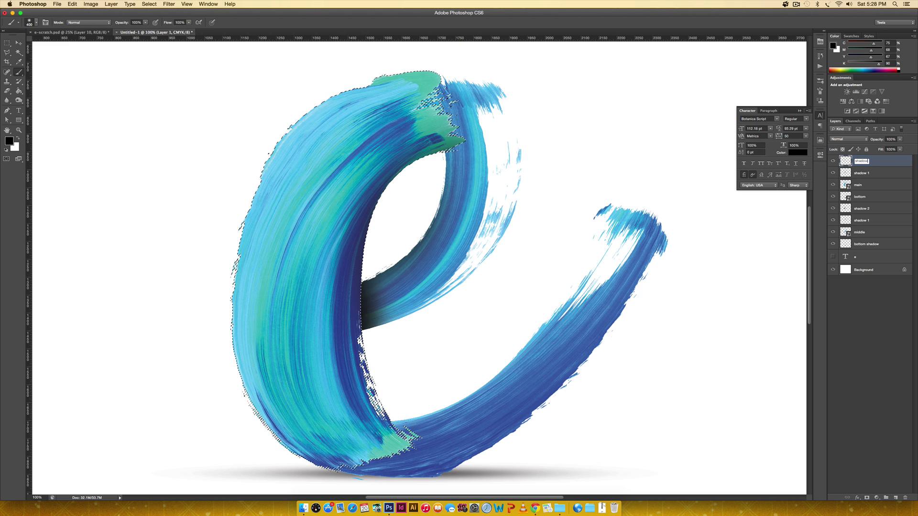
{"action": "type", "text": "shadow 2"}
{"action": "key", "text": "Return"}
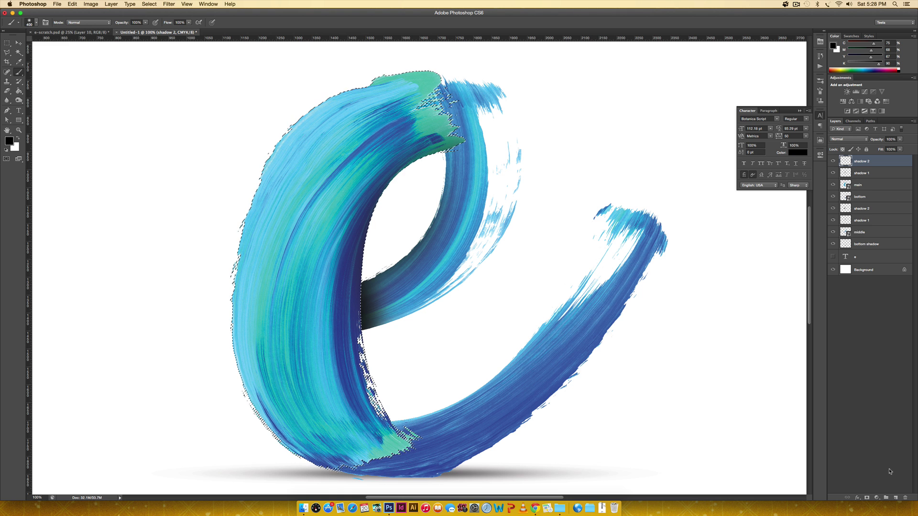
On a new layer, paint a soft white highlight along the main streak's upper outer edge with an 800 px brush
{"action": "left_click", "coordinate": [894, 497]}
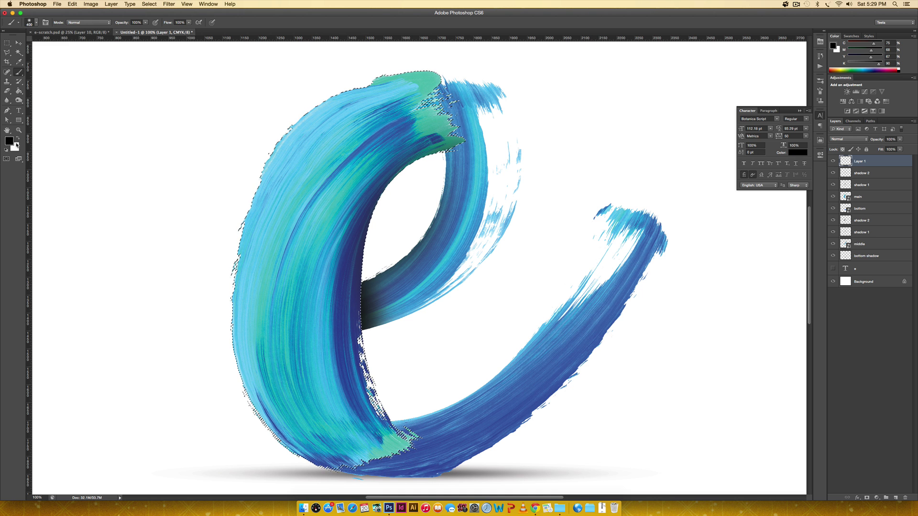
{"action": "key", "text": "x"}
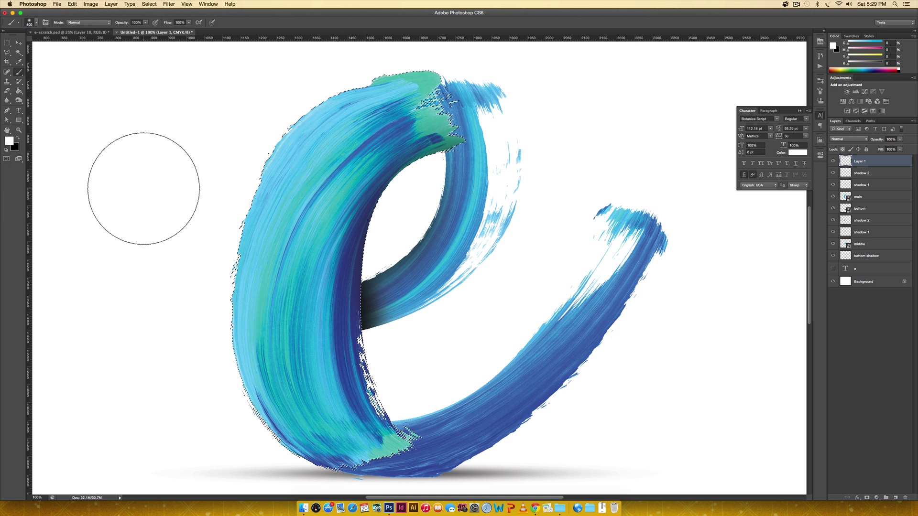
{"action": "scroll", "coordinate": [143, 181], "scroll_direction": "up", "scroll_amount": 5}
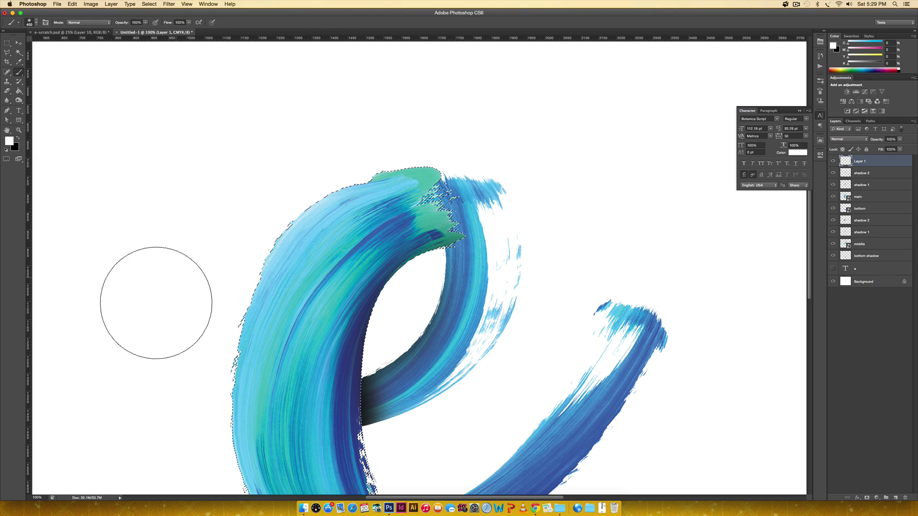
{"action": "key", "text": "bracketright"}
{"action": "key", "text": "bracketright"}
{"action": "key", "text": "bracketright"}
{"action": "key", "text": "bracketright"}
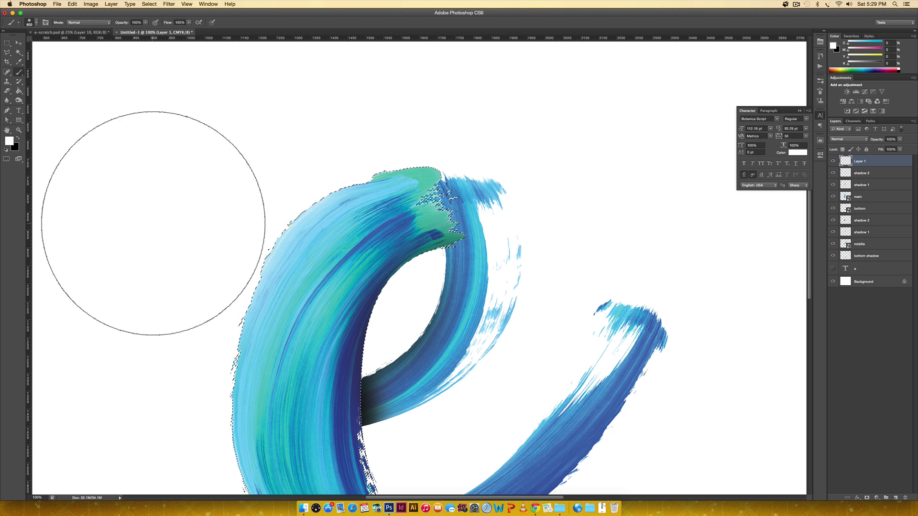
{"action": "mouse_move", "coordinate": [154, 224]}
{"action": "left_mouse_down"}
{"action": "mouse_move", "coordinate": [222, 143]}
{"action": "mouse_move", "coordinate": [284, 111]}
{"action": "left_mouse_up"}
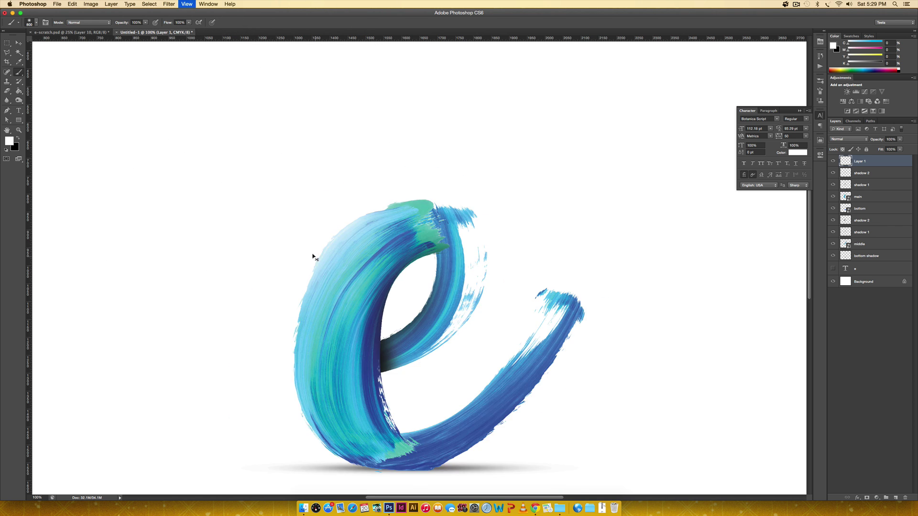
{"action": "key", "text": "super+minus"}
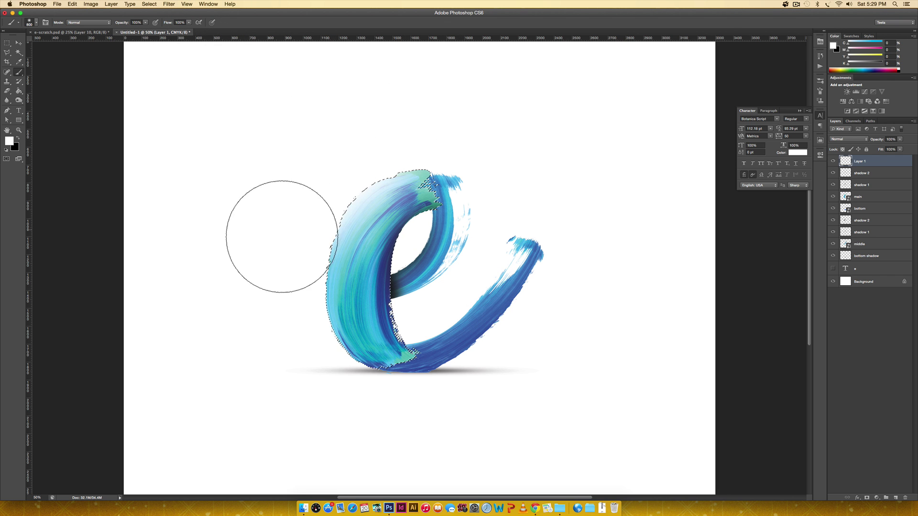
Set the main streak's highlight layer to Overlay at 80% opacity, compare it hidden and shown, and clear the selection
{"action": "key", "text": "v"}
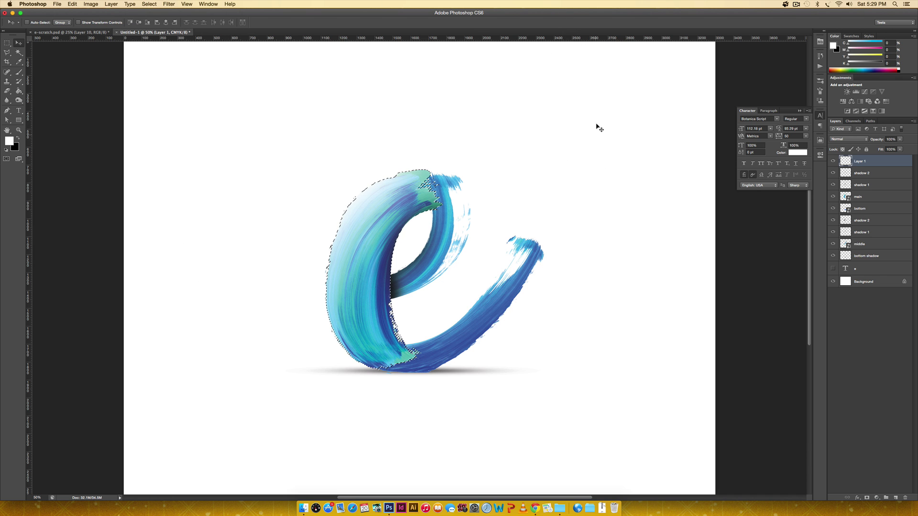
{"action": "left_click", "coordinate": [847, 140]}
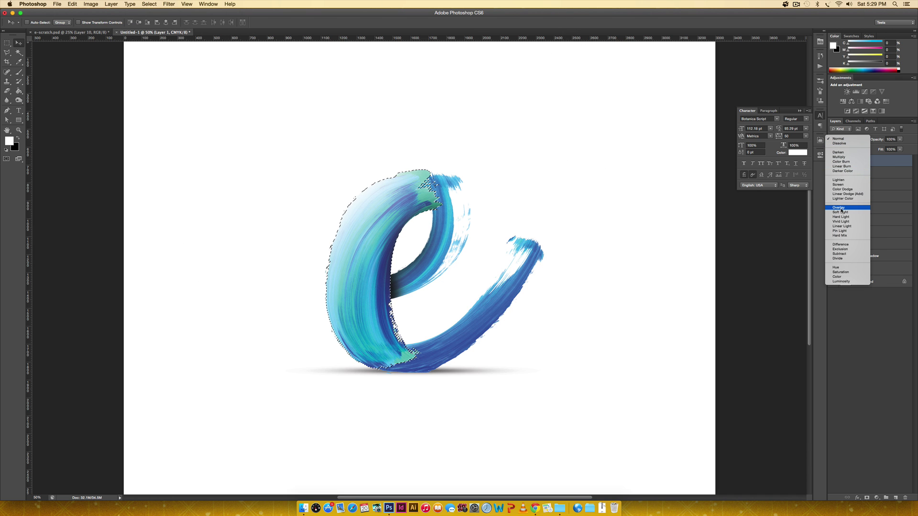
{"action": "left_click", "coordinate": [839, 204]}
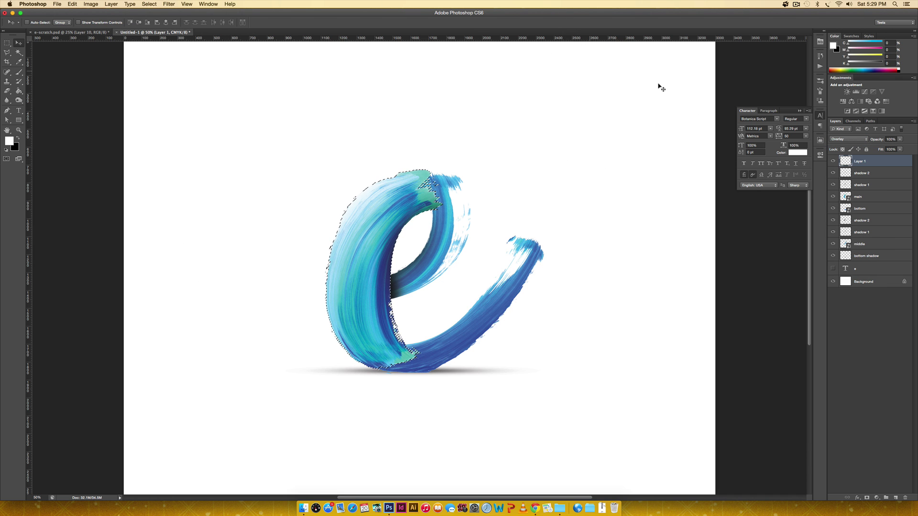
{"action": "left_click", "coordinate": [829, 161]}
{"action": "left_click", "coordinate": [829, 161]}
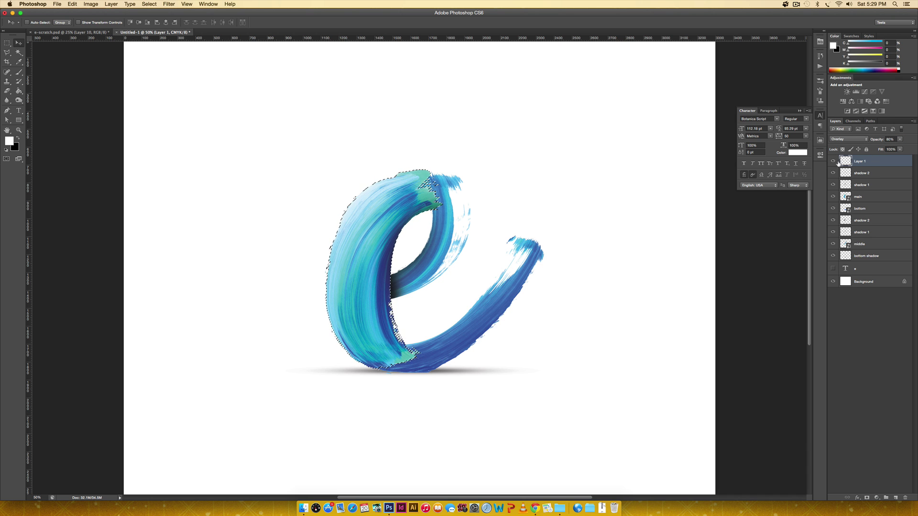
{"action": "left_click", "coordinate": [832, 161]}
{"action": "left_click", "coordinate": [832, 161]}
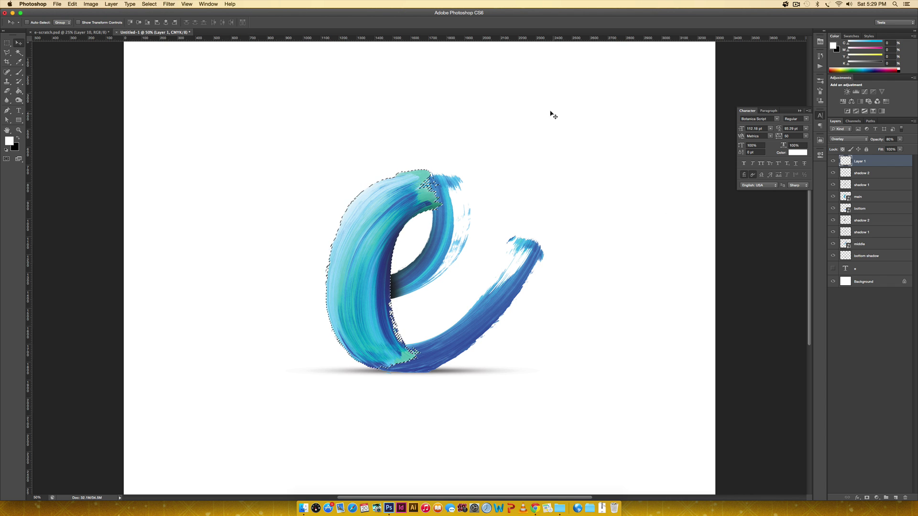
{"action": "key", "text": "super+d"}
Rename the main streak's highlight layer as "highlight 1"
{"action": "key", "text": "super+minus"}
{"action": "key", "text": "super+minus"}
{"action": "key", "text": "super+minus"}
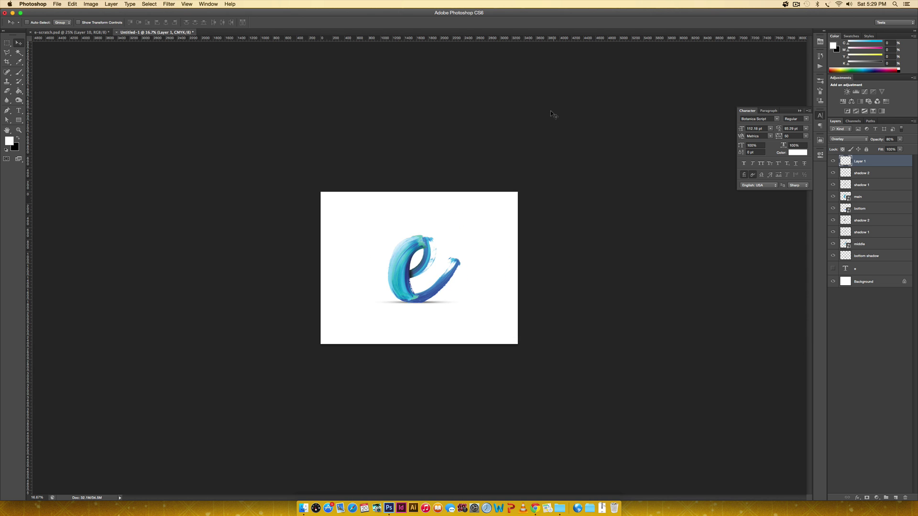
{"action": "key", "text": "super+plus"}
{"action": "key", "text": "super+plus"}
{"action": "key", "text": "super+plus"}
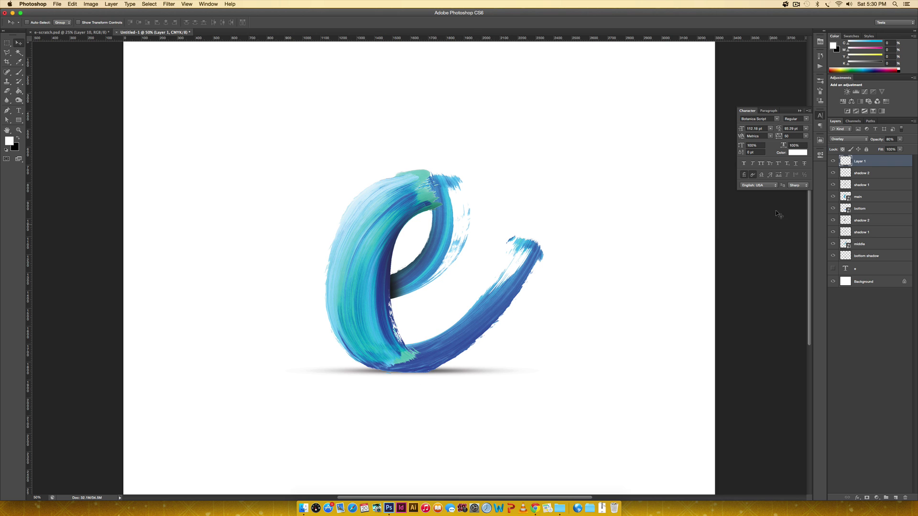
{"action": "left_click", "coordinate": [871, 197], "text": "shift"}
{"action": "double_click", "coordinate": [858, 161]}
{"action": "key", "text": "Return"}
Group the main streak with its two shadow layers and highlight layer, and name the group "main"
{"action": "left_click", "coordinate": [870, 198], "text": "shift"}
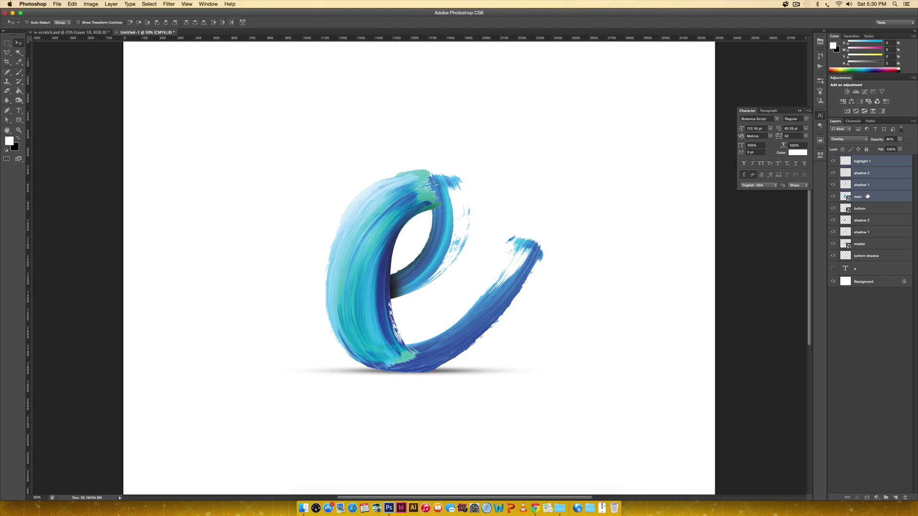
{"action": "key", "text": "super+g"}
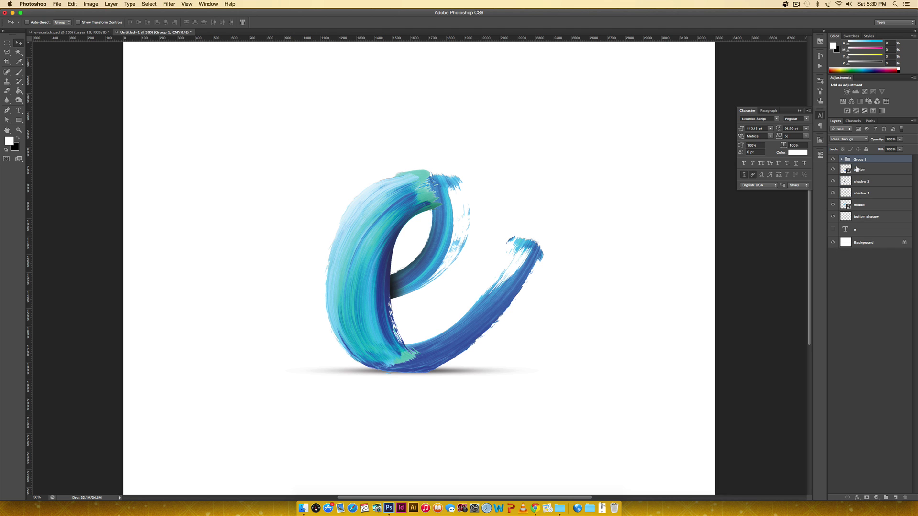
{"action": "double_click", "coordinate": [860, 159]}
{"action": "key", "text": "Return"}
Group the middle streak with its two shadow layers and name the group "middle"
{"action": "left_click", "coordinate": [868, 184]}
{"action": "left_click", "coordinate": [875, 205], "text": "shift"}
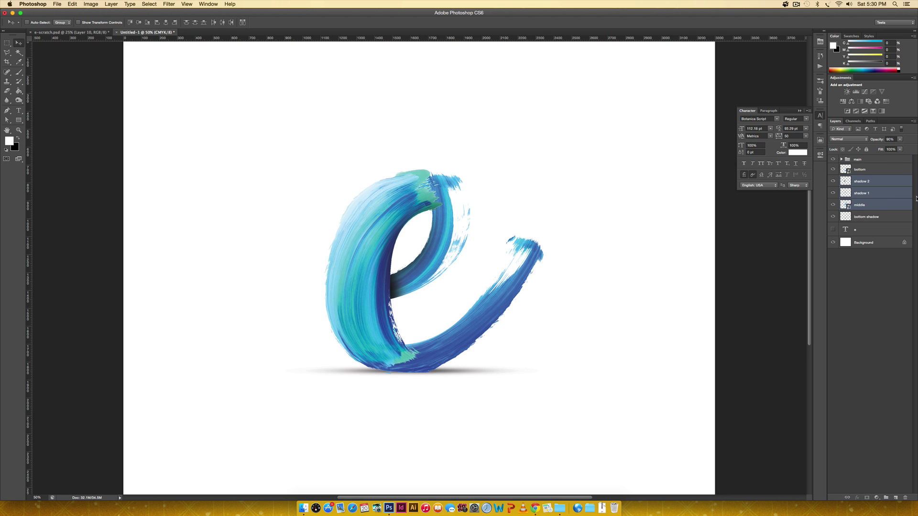
{"action": "key", "text": "super+g"}
{"action": "double_click", "coordinate": [859, 179]}
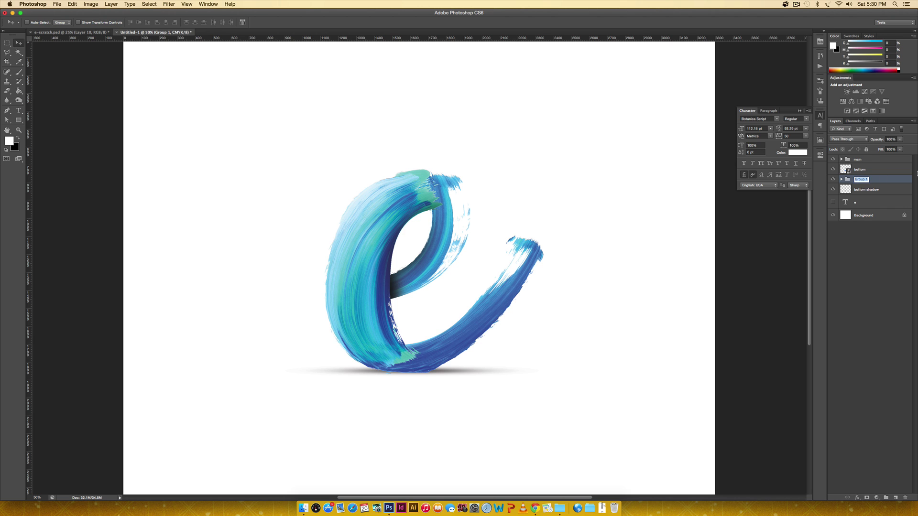
{"action": "type", "text": "middle"}
{"action": "key", "text": "Return"}
Load the bottom streak's outline as a selection and add a new layer above it
{"action": "left_click", "coordinate": [861, 170]}
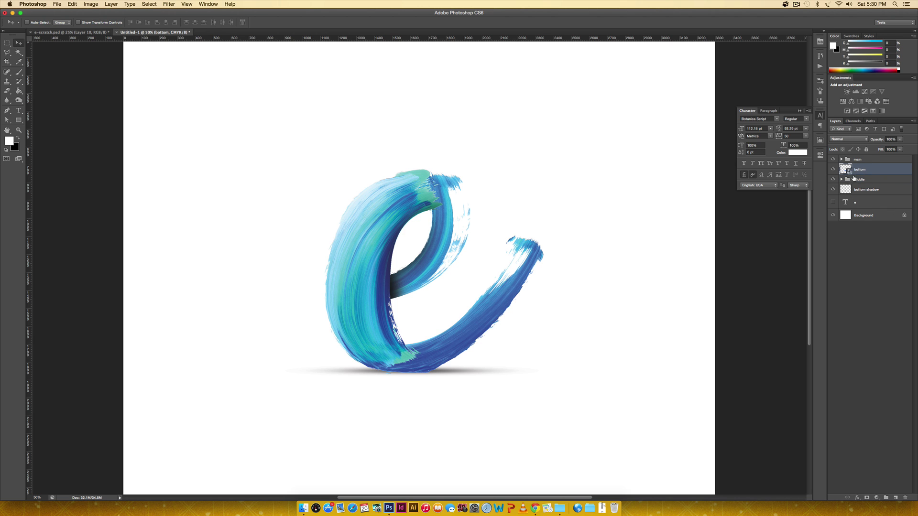
{"action": "left_click", "coordinate": [834, 169]}
{"action": "left_click", "coordinate": [834, 169]}
{"action": "left_click", "coordinate": [843, 168], "text": "super"}
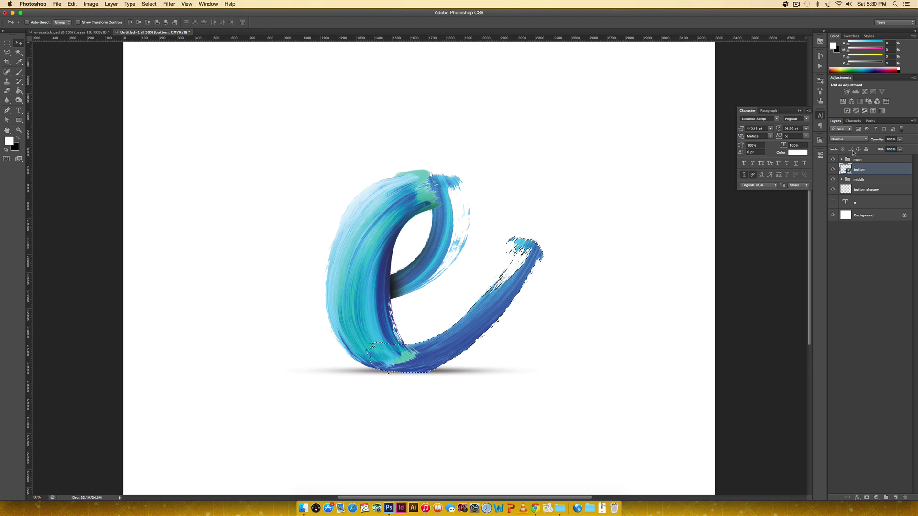
{"action": "left_click", "coordinate": [895, 497]}
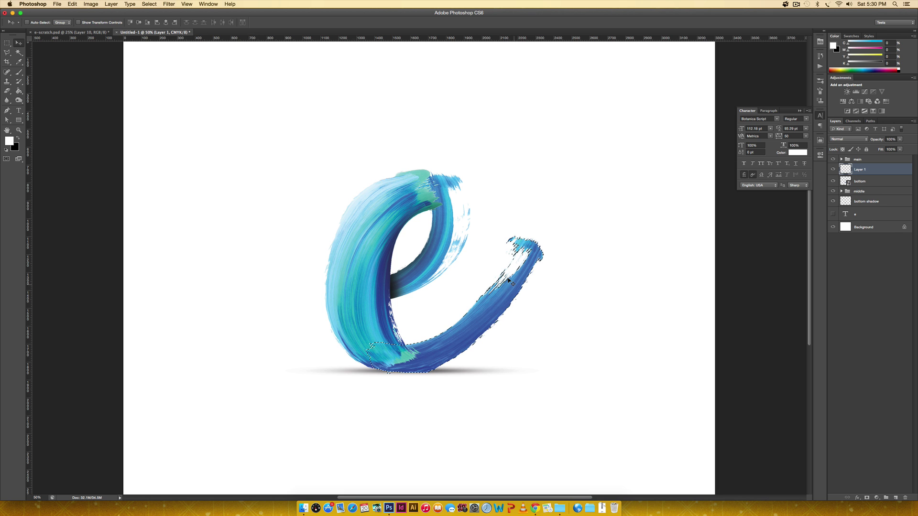
Paint soft black shading along the bottom streak's edges inside the selection, reducing the brush to 400 px and then 250 px
{"action": "key", "text": "b"}
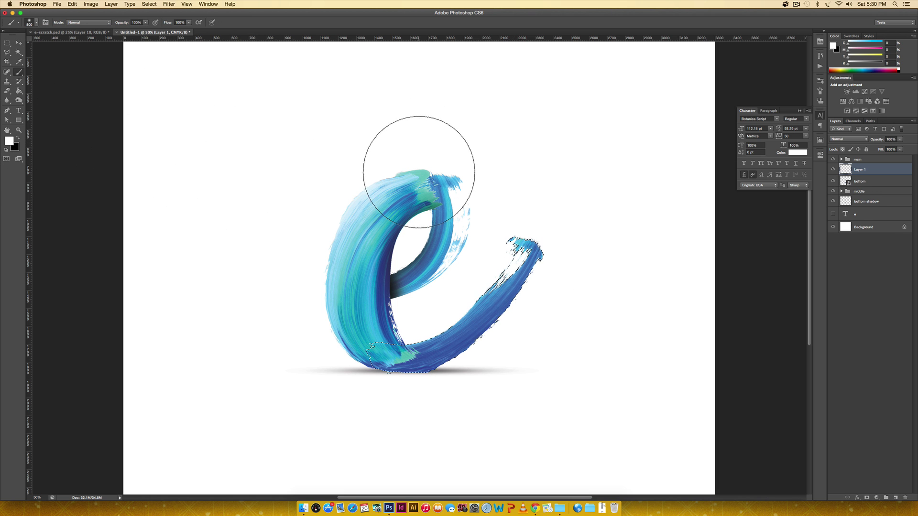
{"action": "key", "text": "x"}
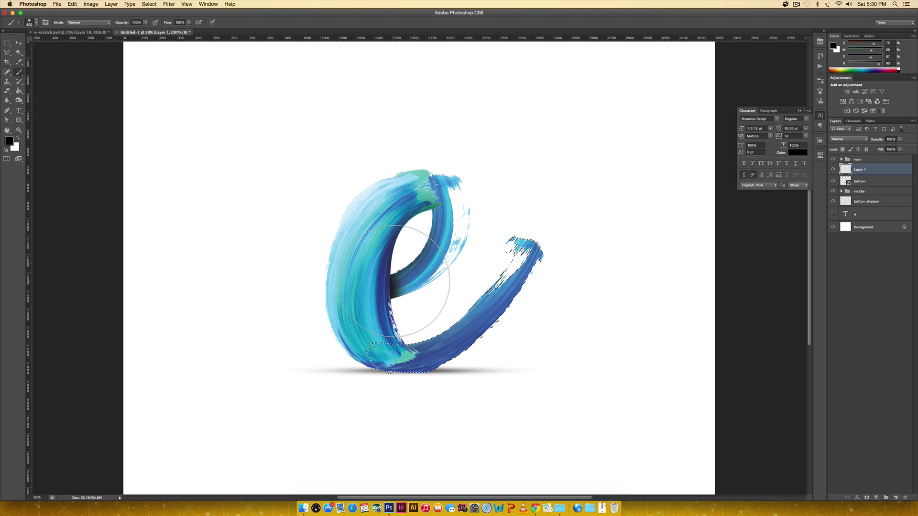
{"action": "key", "text": "bracketleft"}
{"action": "key", "text": "bracketleft"}
{"action": "key", "text": "bracketleft"}
{"action": "key", "text": "bracketleft"}
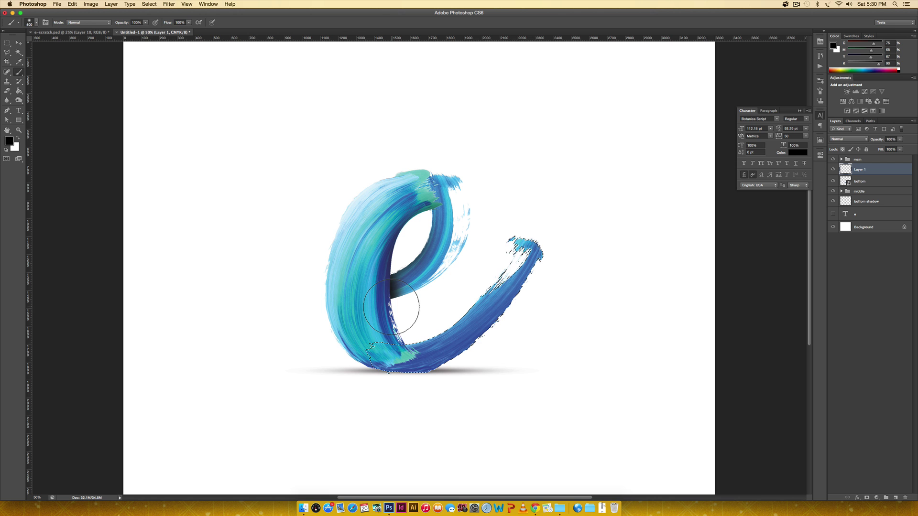
{"action": "left_click_drag", "start_coordinate": [417, 308], "coordinate": [437, 290]}
{"action": "mouse_move", "coordinate": [444, 326]}
{"action": "left_mouse_down"}
{"action": "mouse_move", "coordinate": [527, 356]}
{"action": "mouse_move", "coordinate": [520, 341]}
{"action": "mouse_move", "coordinate": [500, 364]}
{"action": "left_mouse_up"}
{"action": "key", "text": "bracketleft"}
{"action": "key", "text": "bracketleft"}
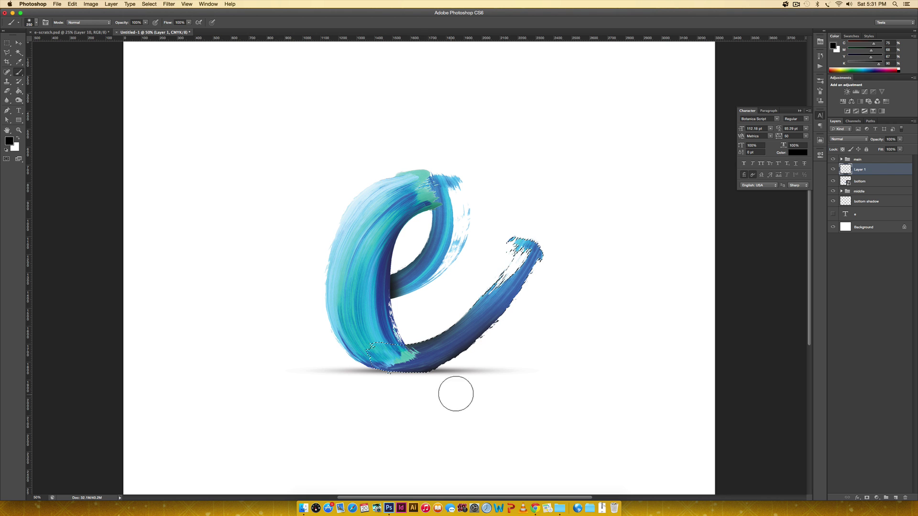
Set the bottom streak's shading layer to the Overlay blend mode and rename it as "shadow 1"
{"action": "left_click", "coordinate": [850, 139]}
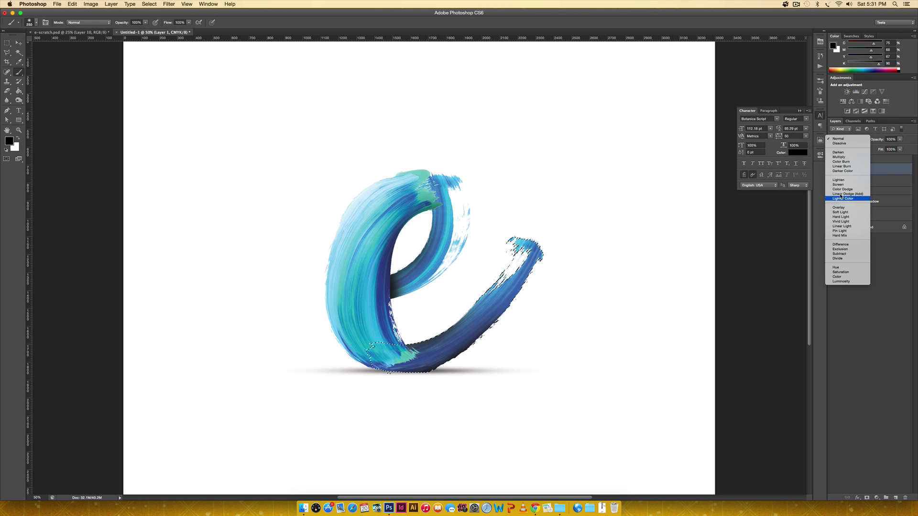
{"action": "left_click", "coordinate": [840, 208]}
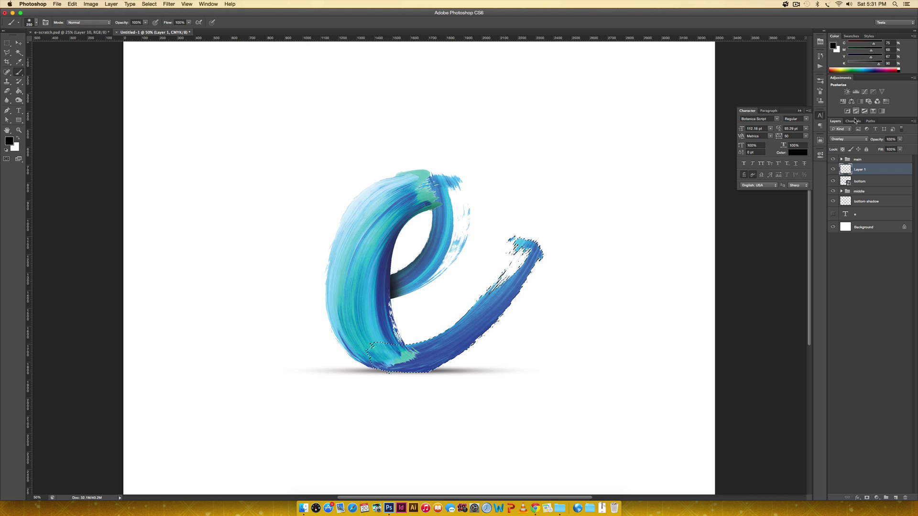
{"action": "double_click", "coordinate": [860, 169]}
{"action": "type", "text": "sha"}
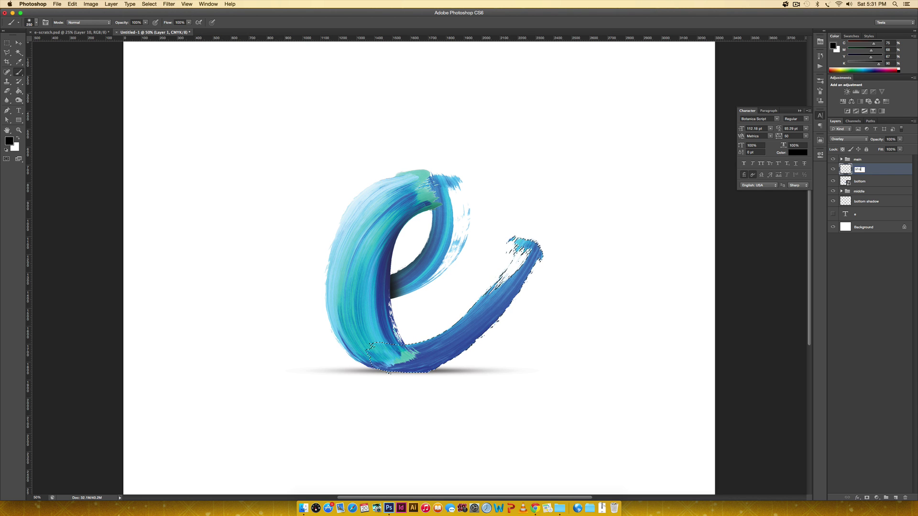
{"action": "type", "text": "dow 1"}
{"action": "key", "text": "Return"}
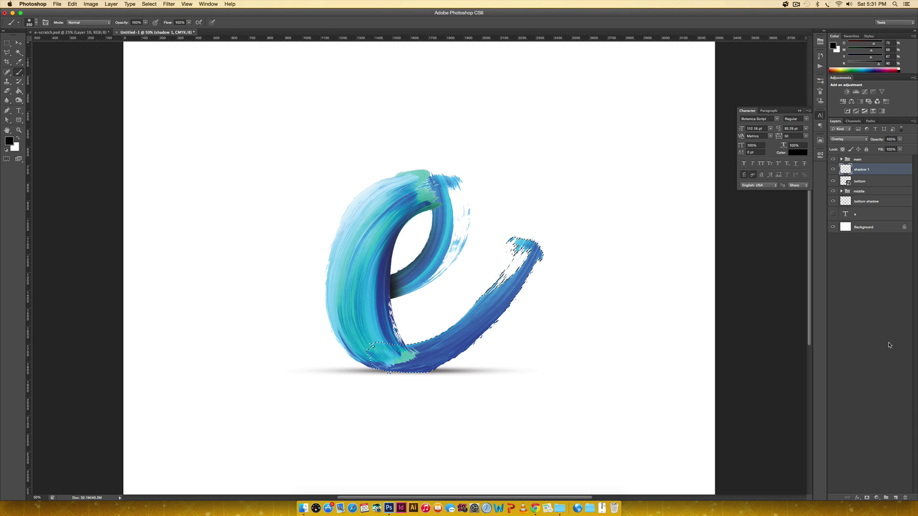
On a new layer, paint extra black shading along the bottom streak's lower edge with a 500 px brush and clear the selection
{"action": "left_click", "coordinate": [895, 498]}
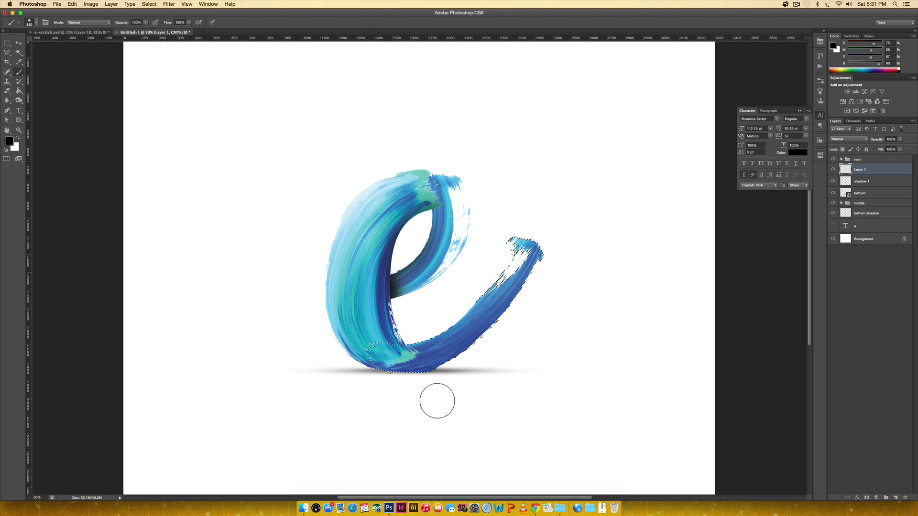
{"action": "key", "text": "bracketright"}
{"action": "key", "text": "bracketright"}
{"action": "key", "text": "bracketright"}
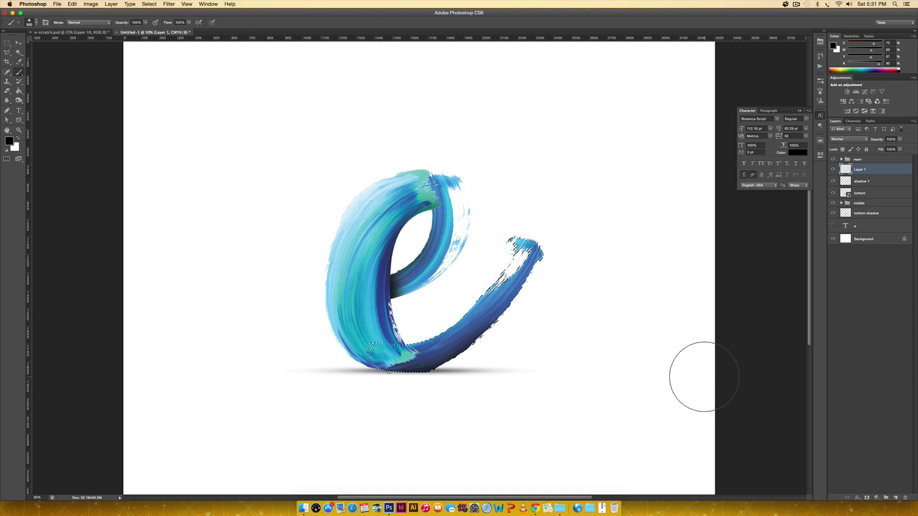
{"action": "key", "text": "super+d"}
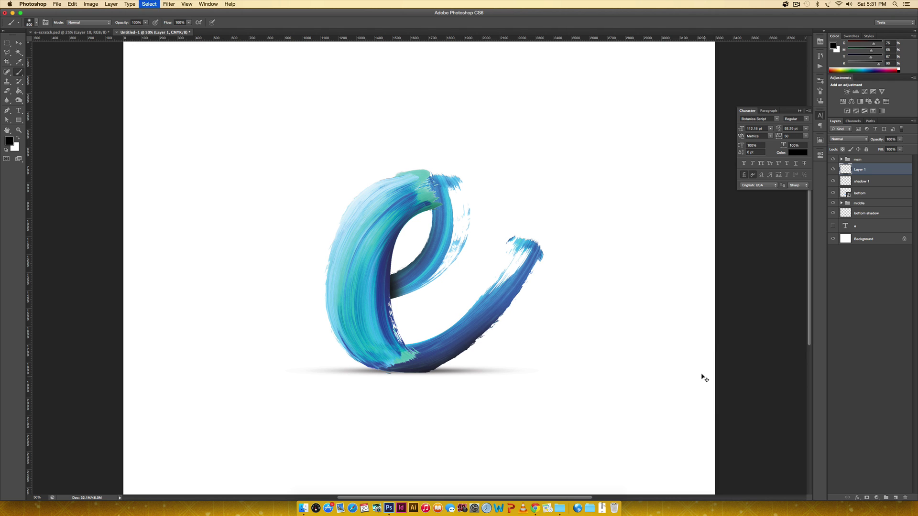
Rename the bottom streak's extra shading layer as "shadow 2"
{"action": "double_click", "coordinate": [860, 169]}
{"action": "type", "text": "t"}
{"action": "type", "text": "hadow"}
{"action": "type", "text": " 2"}
{"action": "key", "text": "Return"}
Group the bottom streak with its two shadow layers and name the group "bottom"
{"action": "left_click", "coordinate": [873, 193], "text": "shift"}
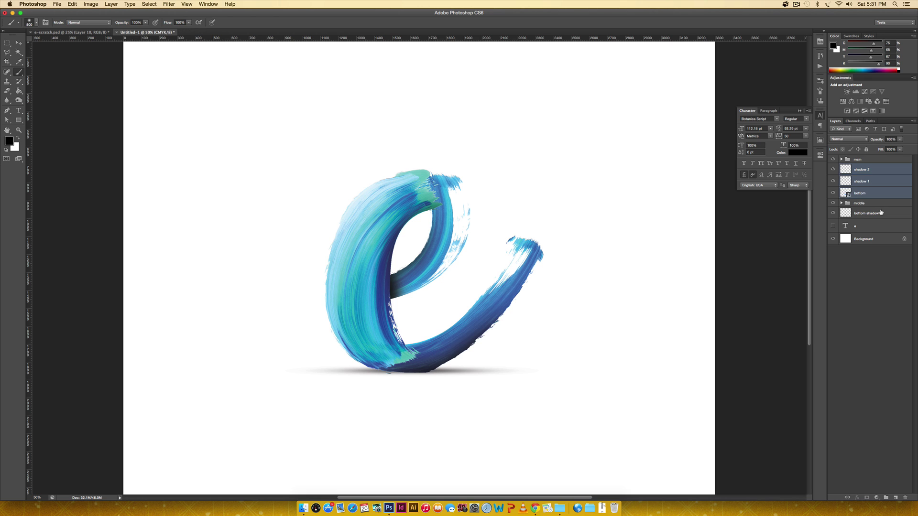
{"action": "key", "text": "ctrl+g"}
{"action": "double_click", "coordinate": [860, 168]}
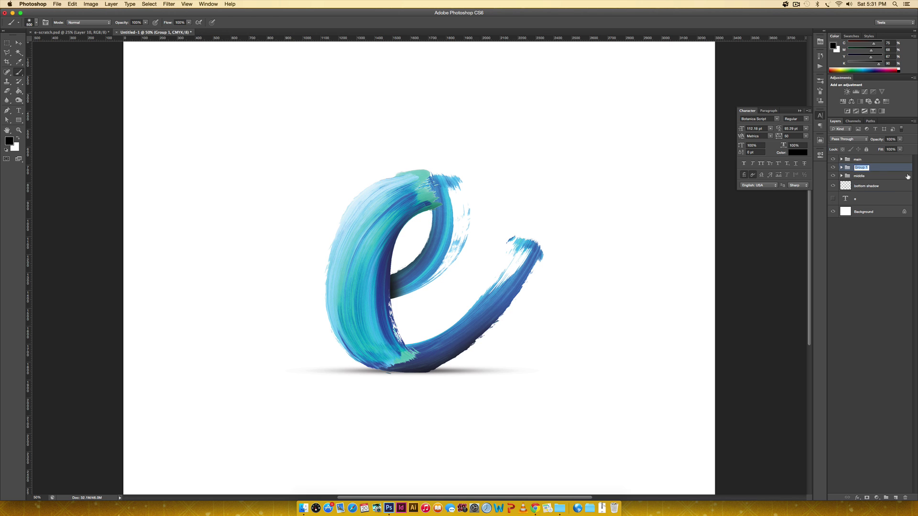
{"action": "type", "text": "bottom"}
{"action": "key", "text": "Return"}
{"action": "key", "text": "super+minus"}
{"action": "key", "text": "super+minus"}
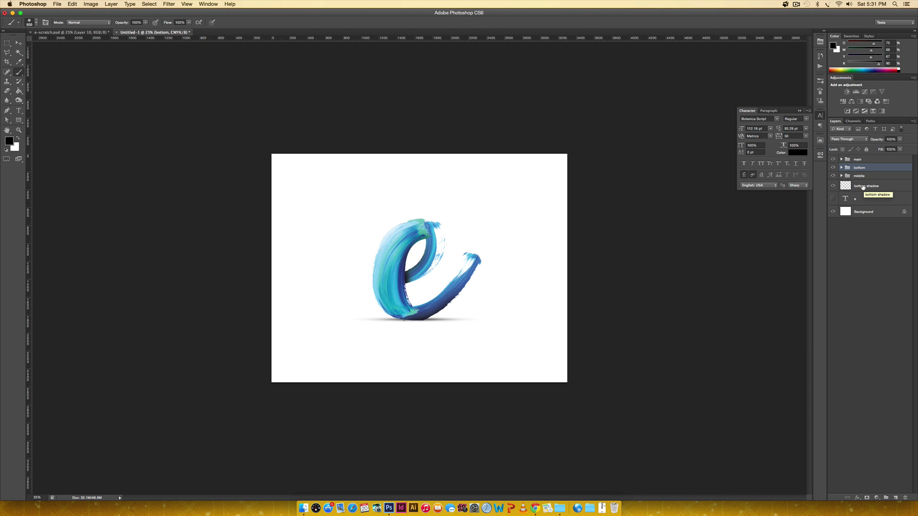